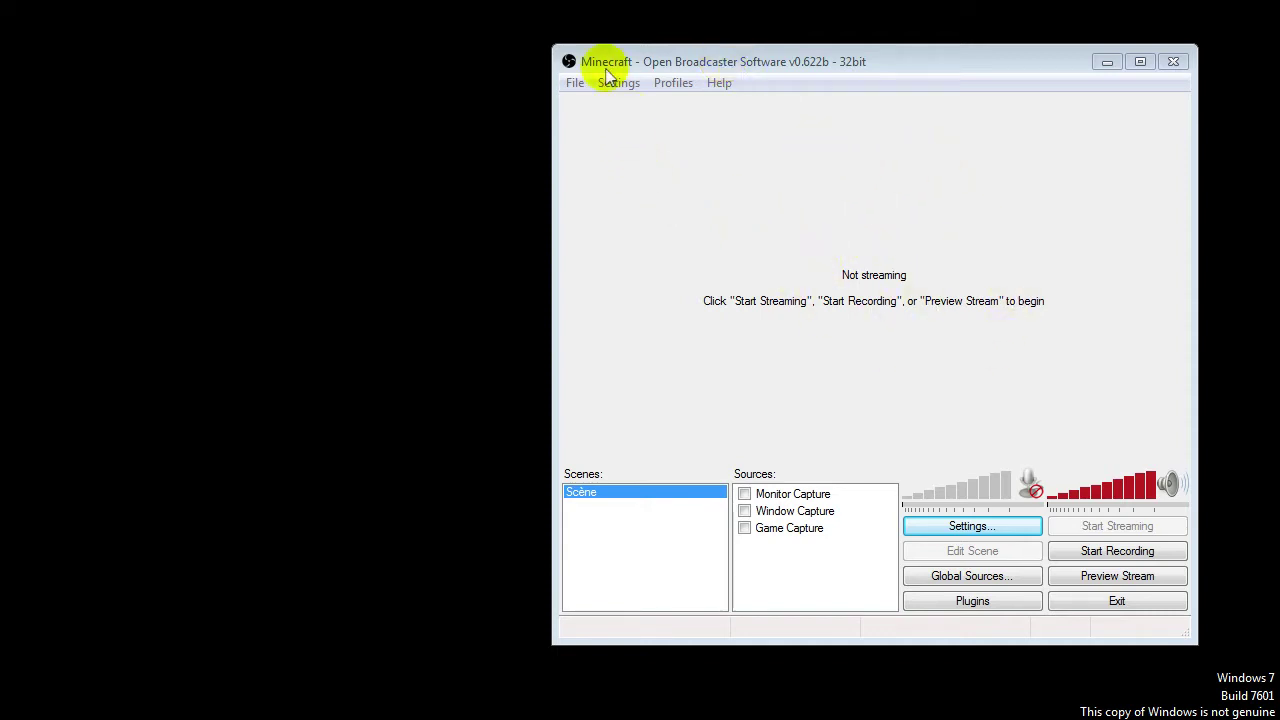
# Drag the OBS main window from the right side toward the middle of the screen.
pyautogui.moveTo(637, 59); pyautogui.dragTo(388, 70)
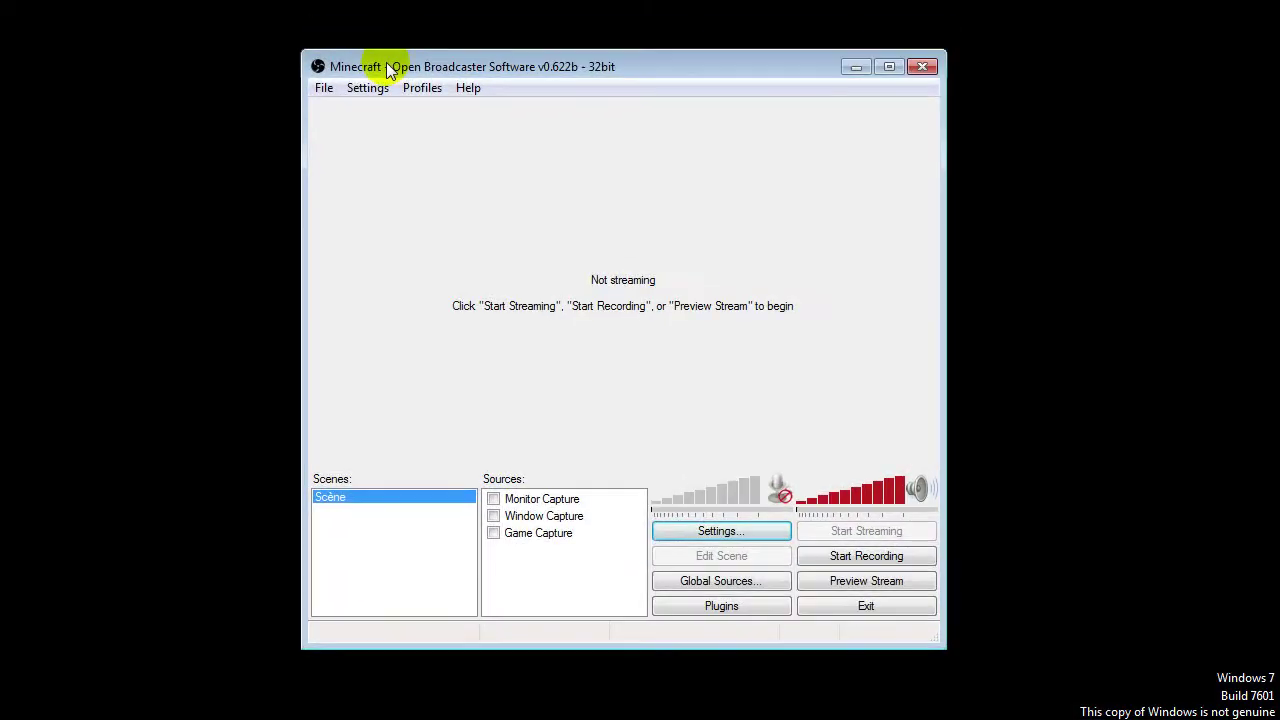
# Open Settings and switch the setting profile to Untitled, then back to Minecraft.
pyautogui.click(705, 536)
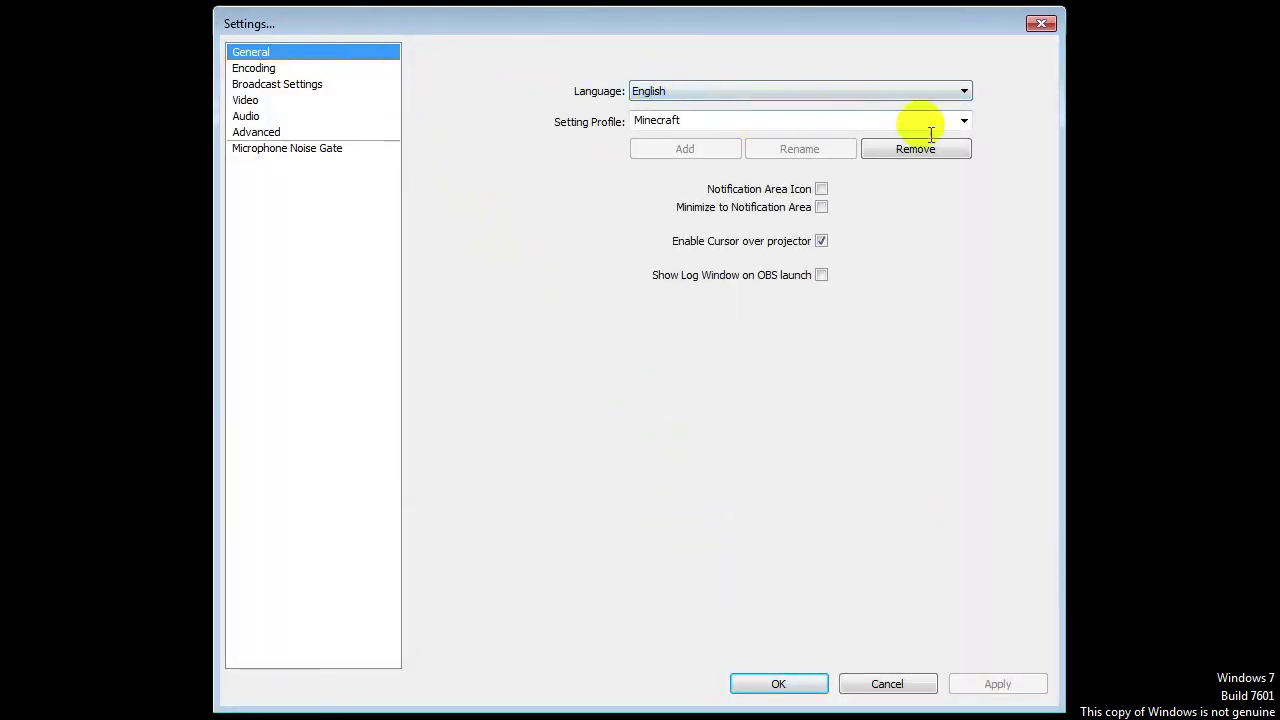
pyautogui.click(962, 122)
pyautogui.click(729, 152)
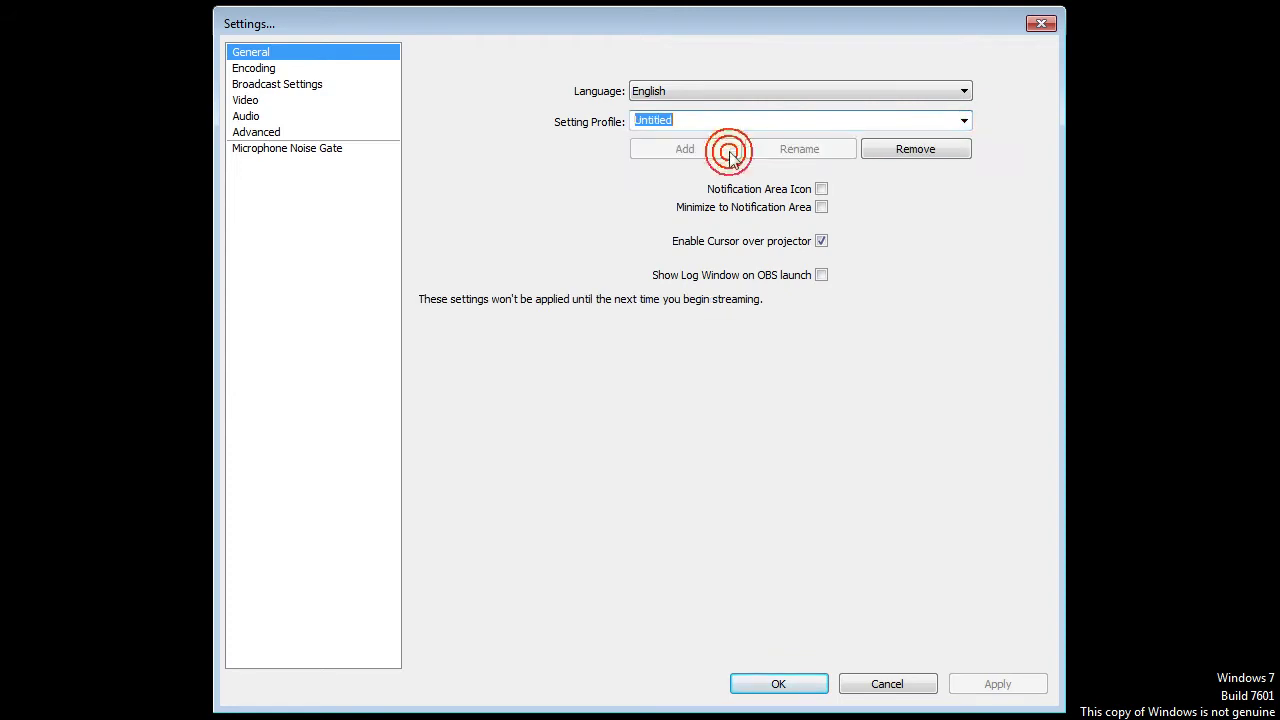
pyautogui.click(961, 122)
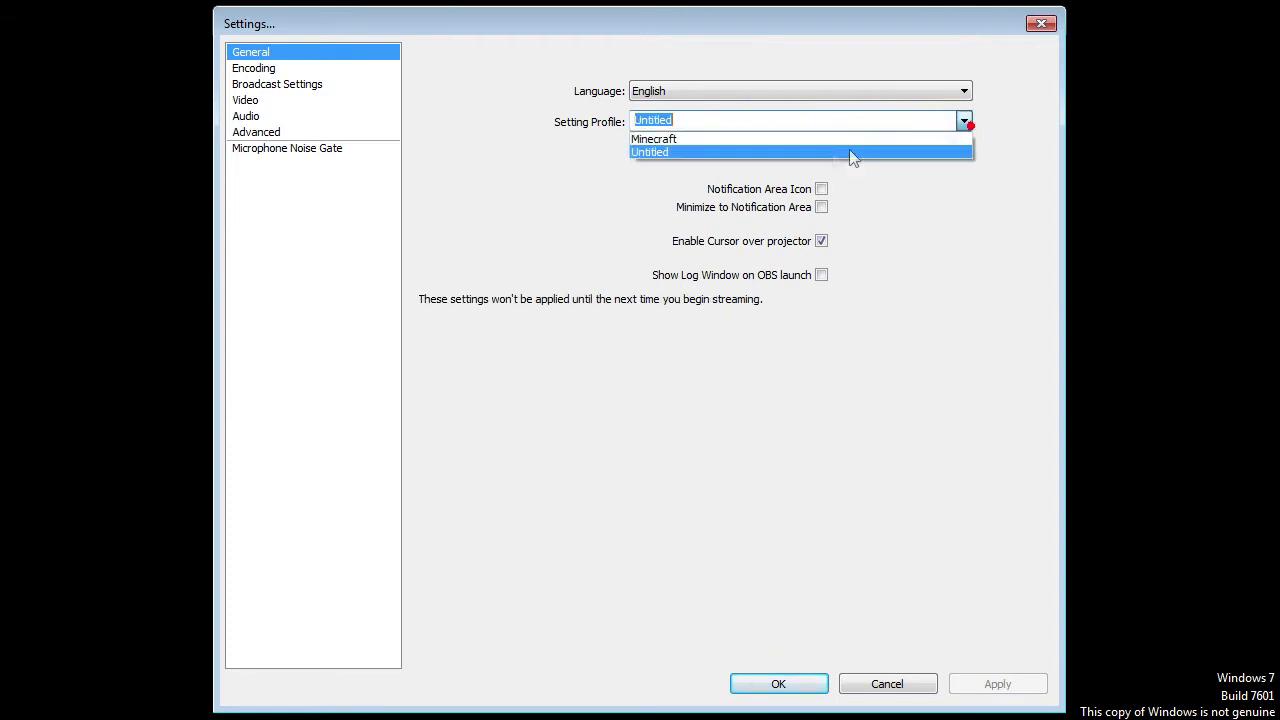
pyautogui.click(813, 140)
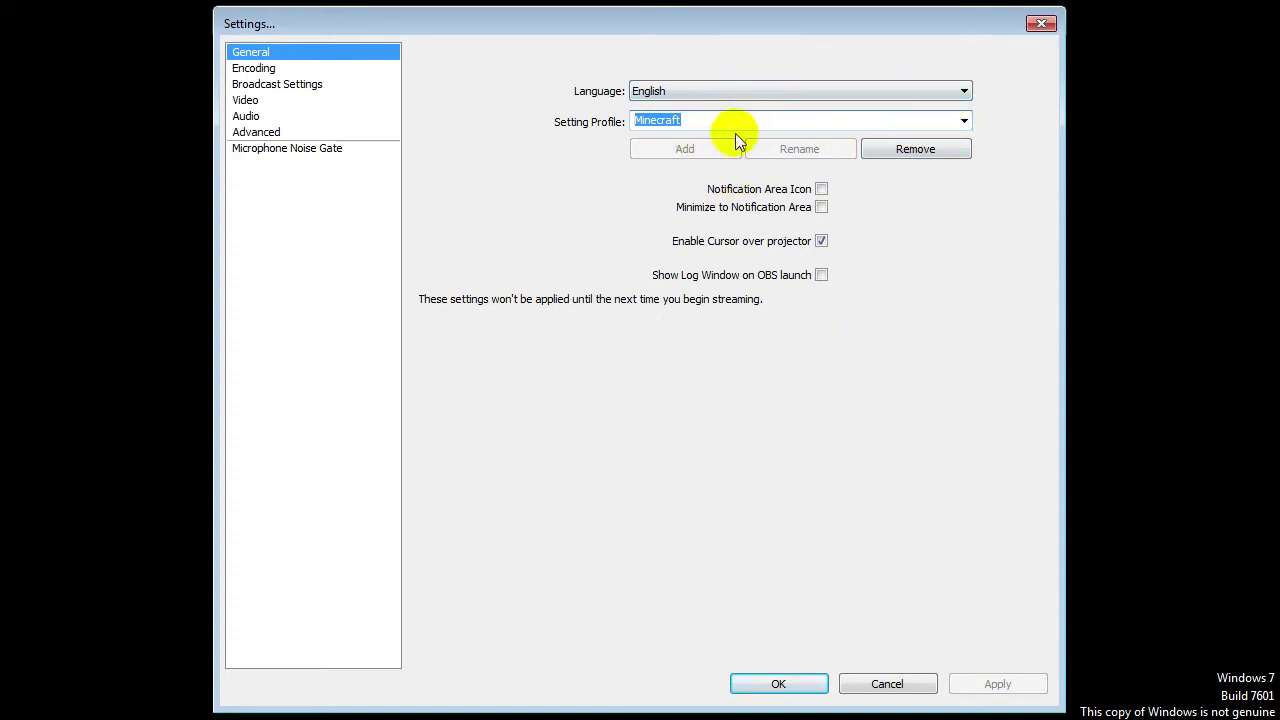
pyautogui.write('hi')
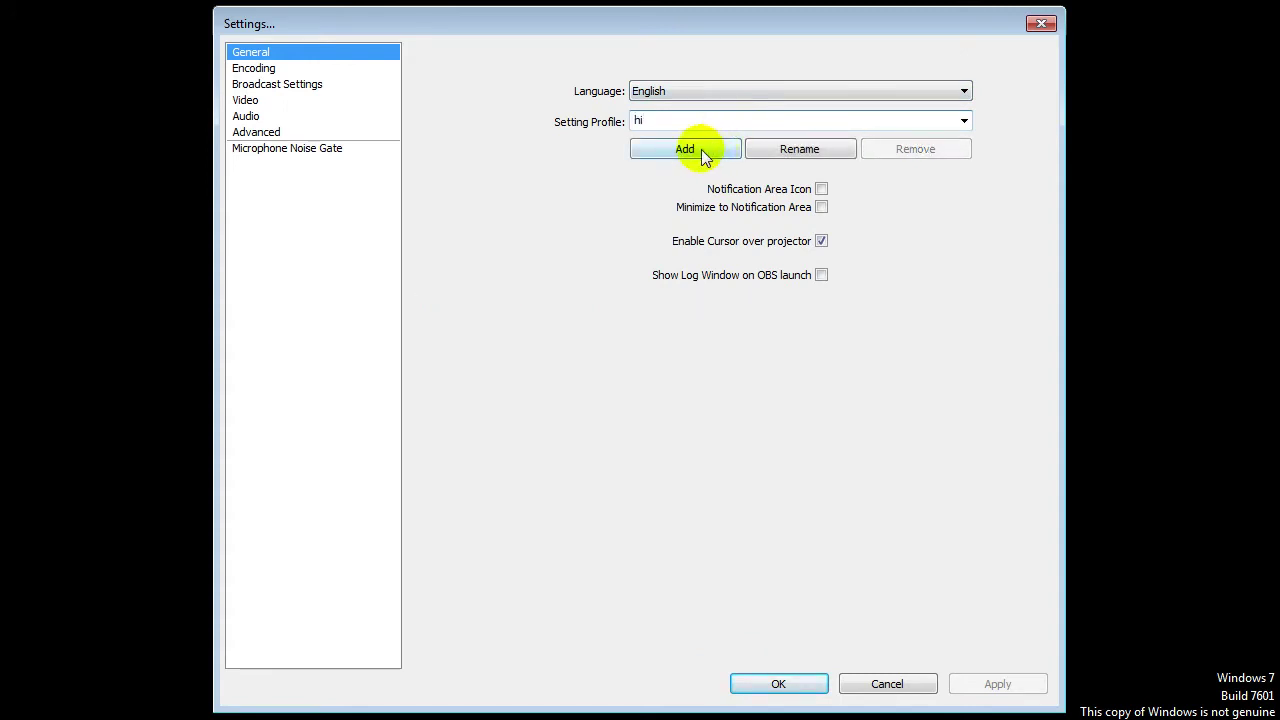
pyautogui.click(963, 121)
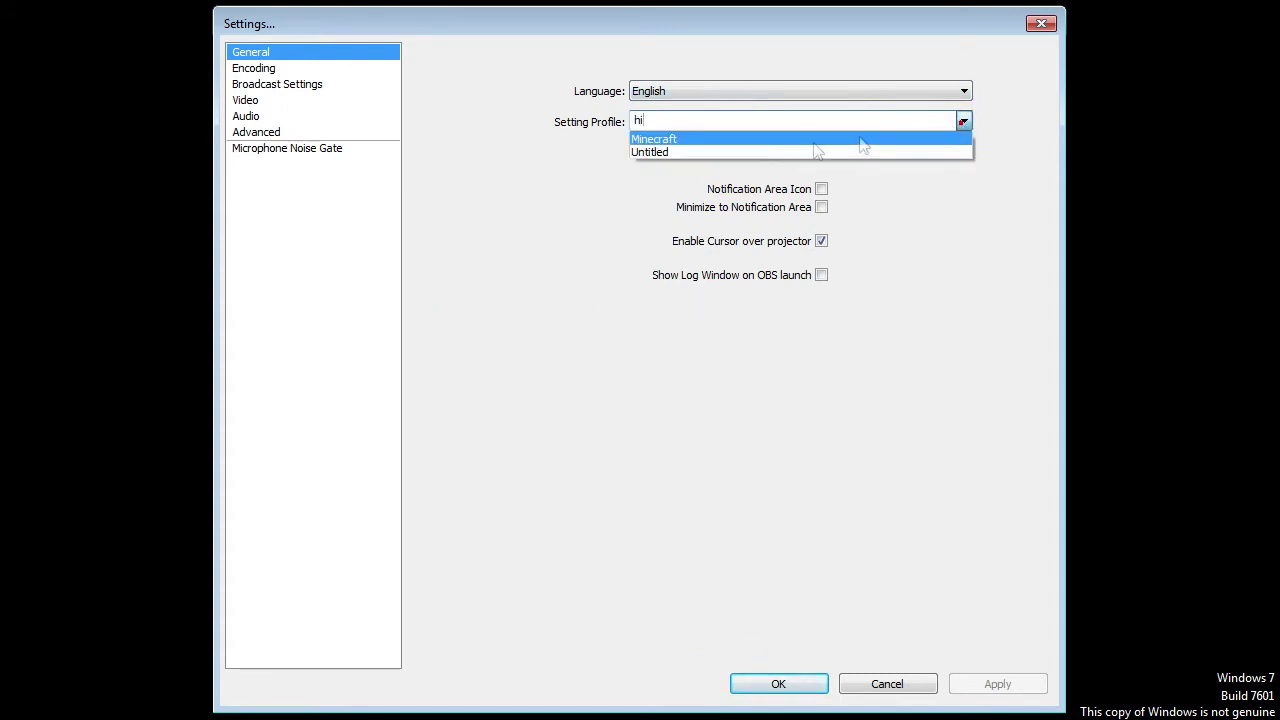
pyautogui.click(733, 142)
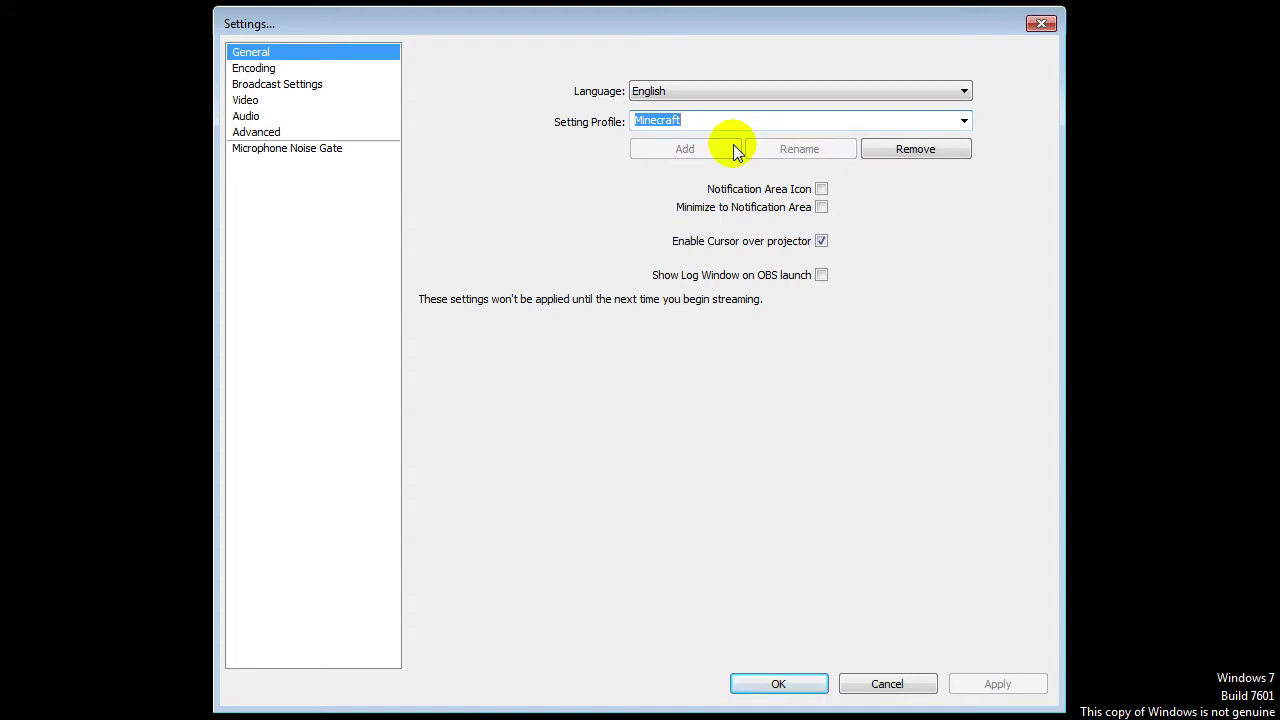
# Keep English as the interface language and toggle Notification Area Icon on, then off.
pyautogui.click(792, 99)
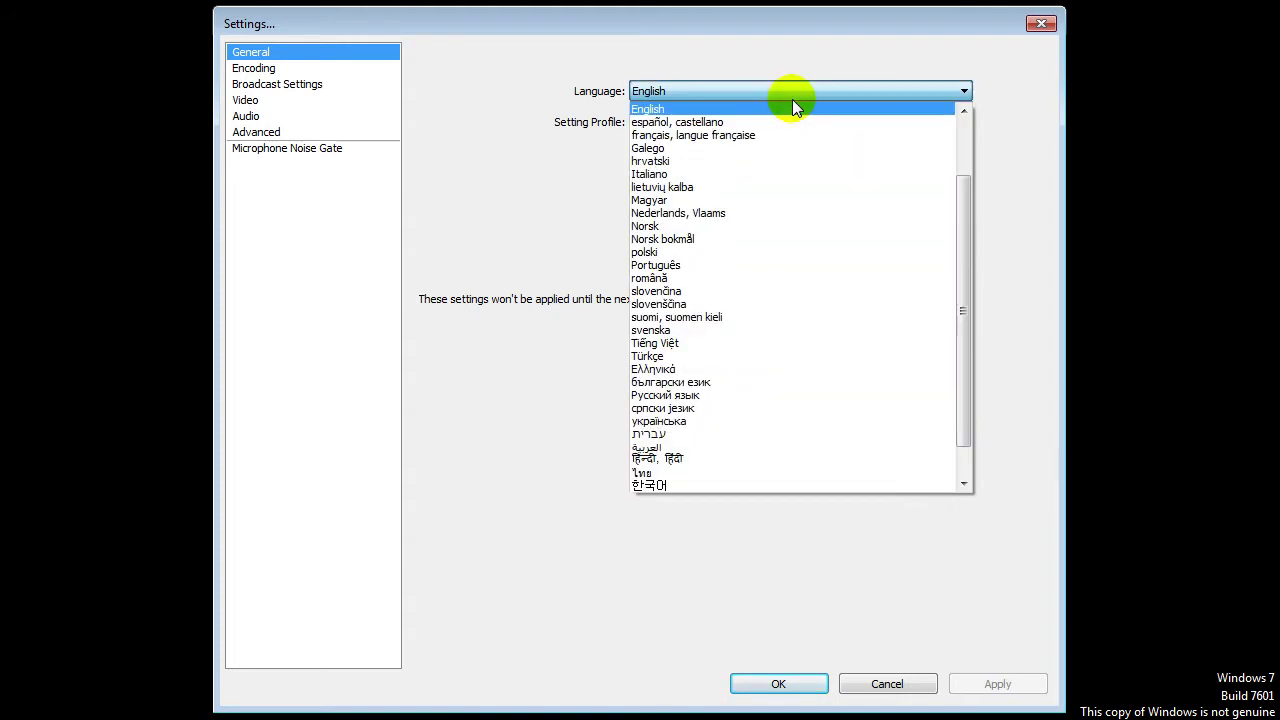
pyautogui.click(753, 109)
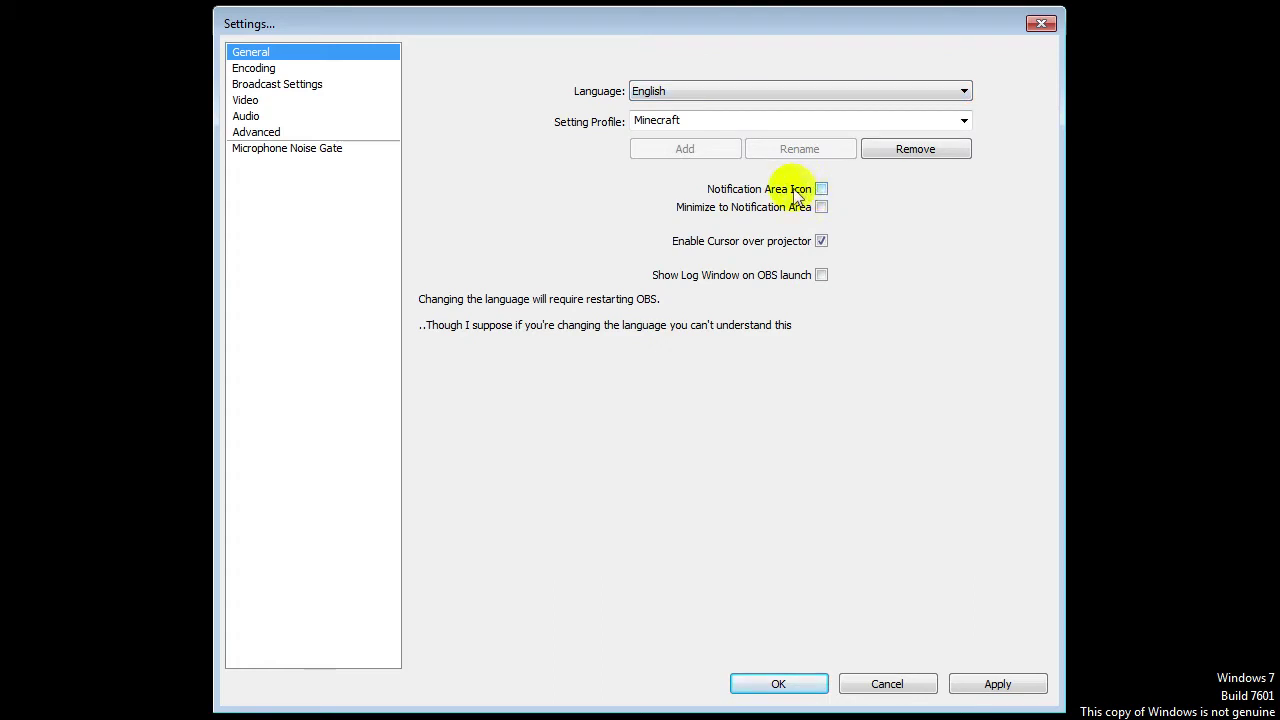
pyautogui.click(706, 191)
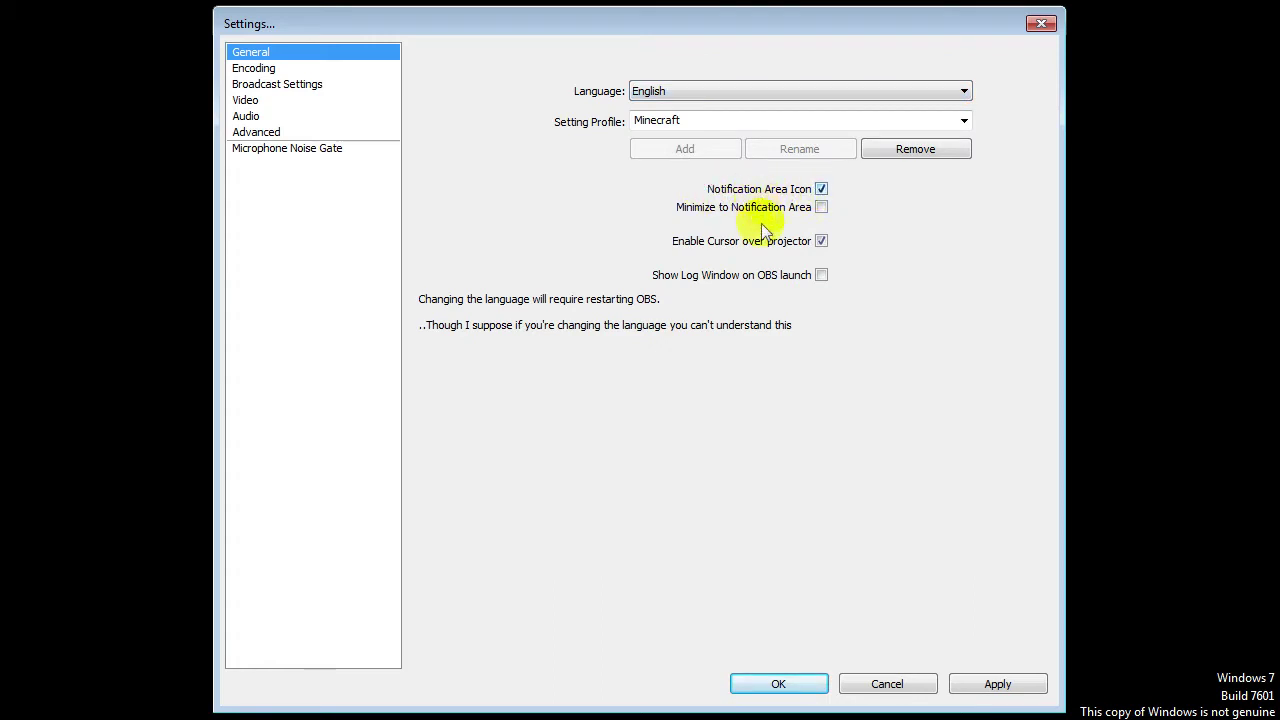
pyautogui.click(821, 189)
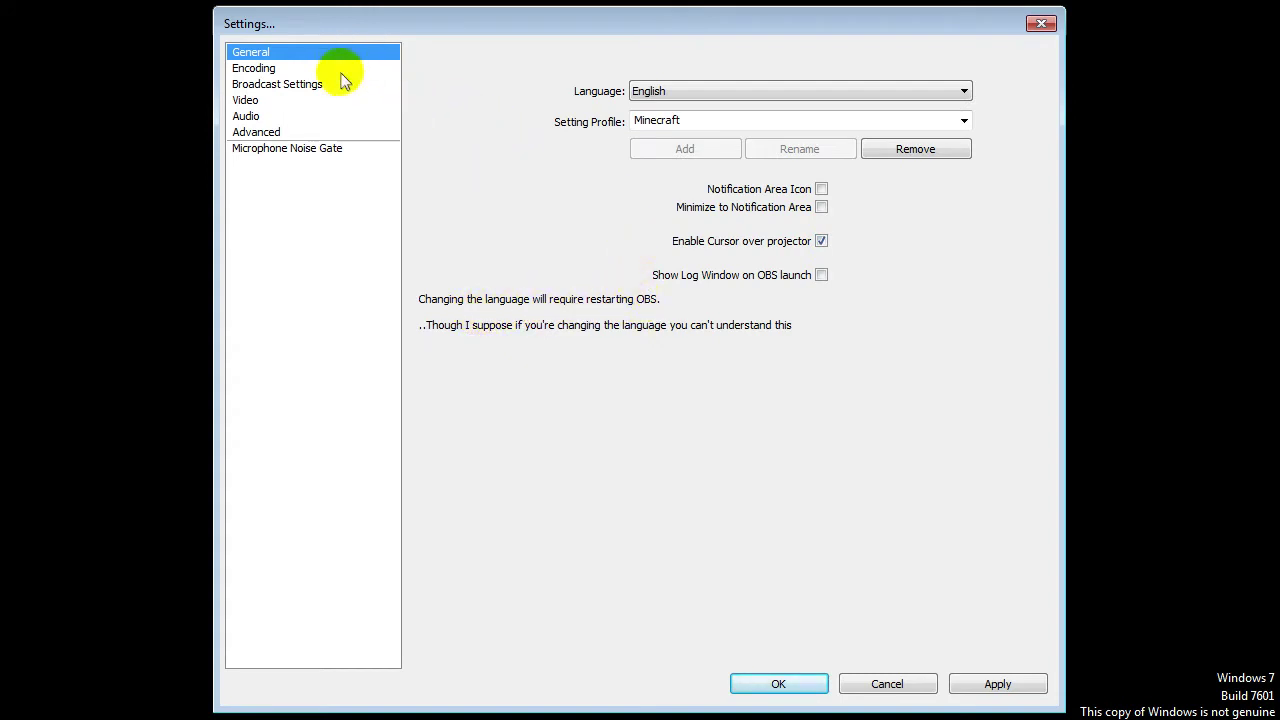
# Open Encoding without applying changes, toggle CBR on and off, and keep quality balance at 10.
pyautogui.click(270, 68)
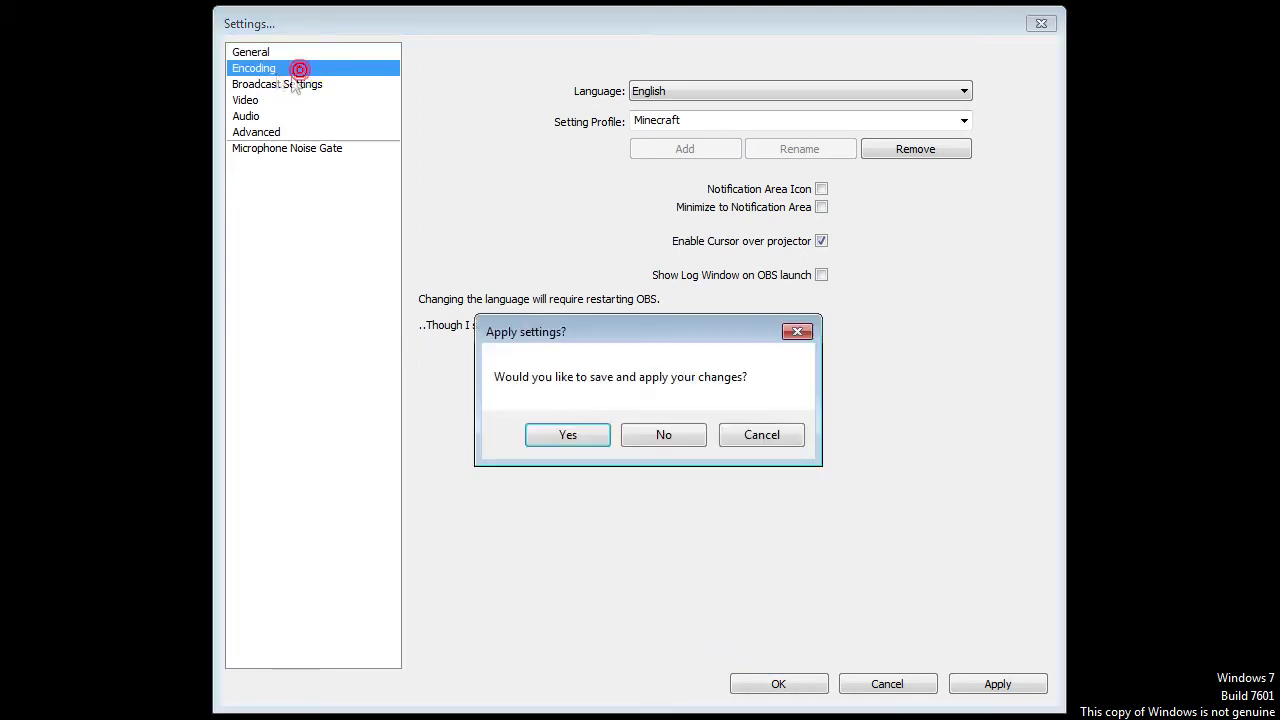
pyautogui.click(654, 440)
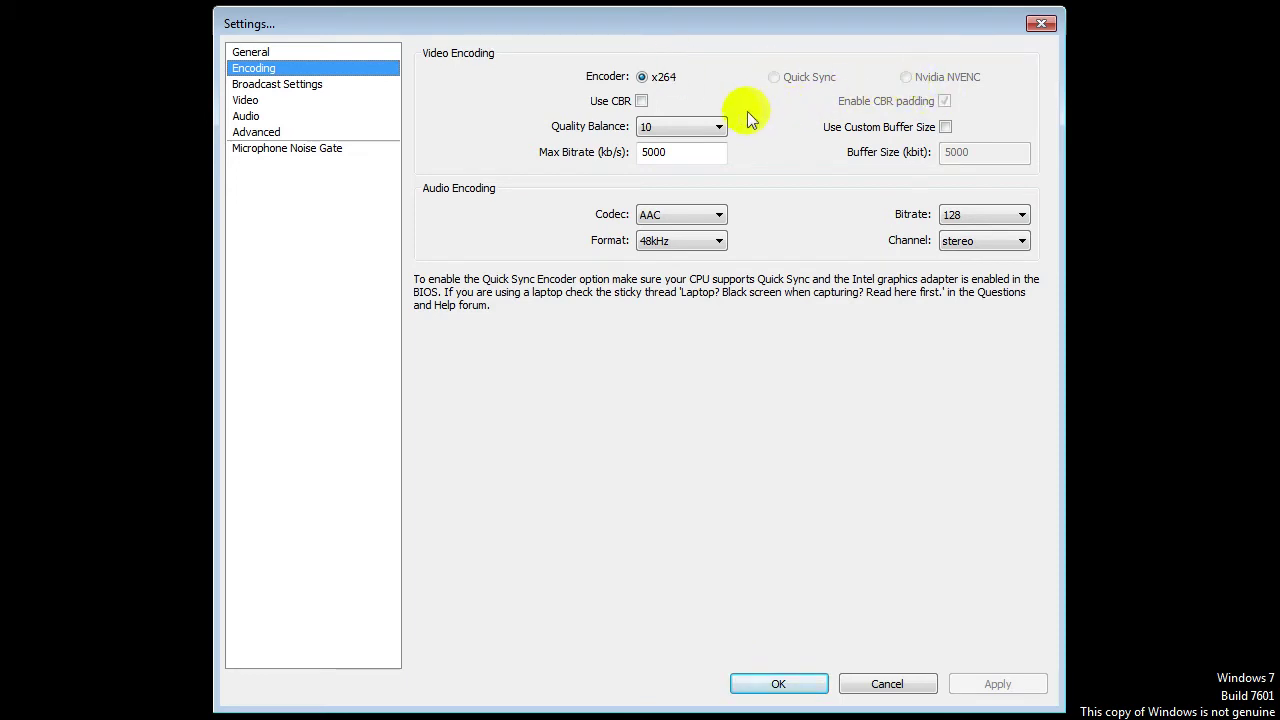
pyautogui.click(641, 101)
pyautogui.click(641, 101)
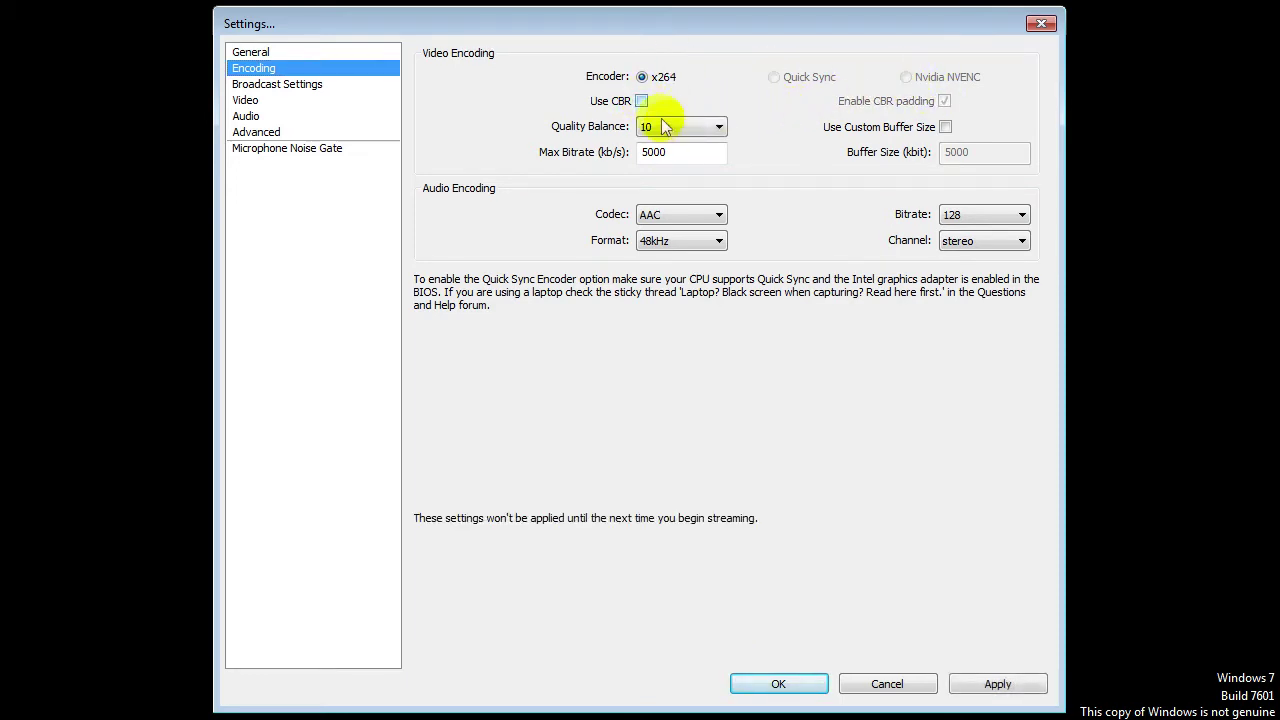
pyautogui.click(664, 127)
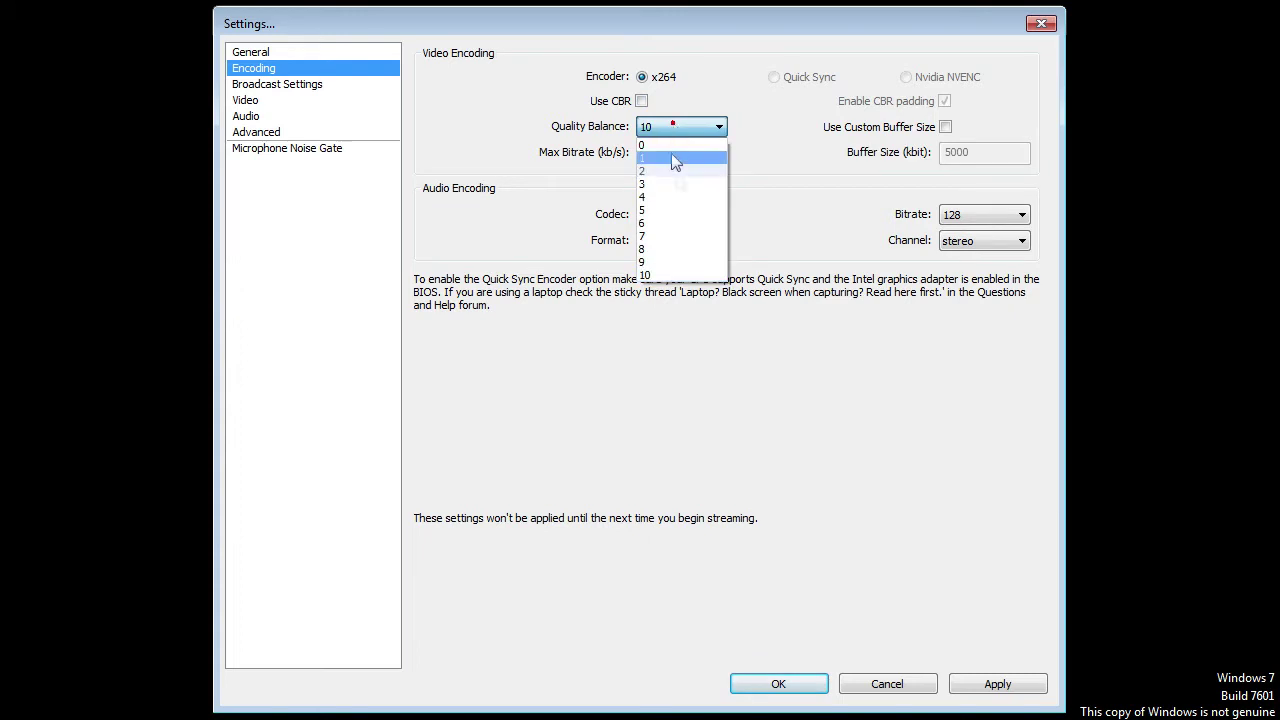
pyautogui.click(648, 275)
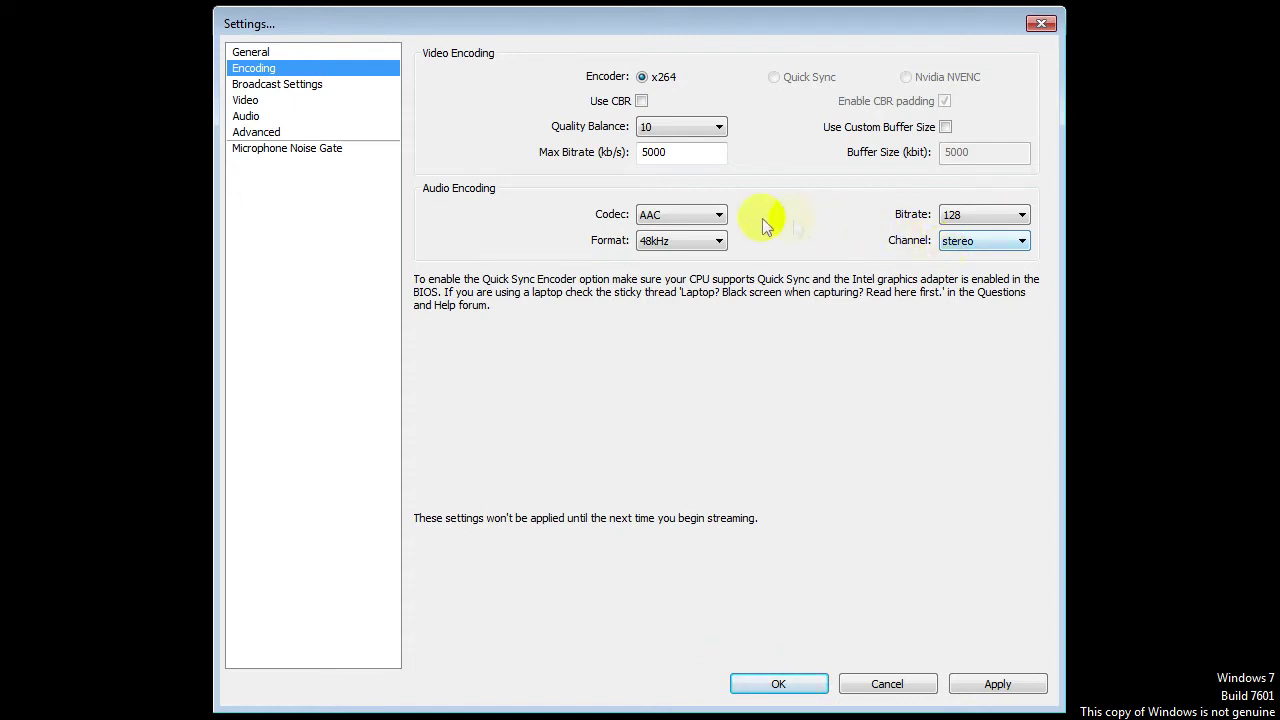
# Keep 48kHz, AAC and stereo audio, but change the audio bitrate to 96.
pyautogui.click(662, 242)
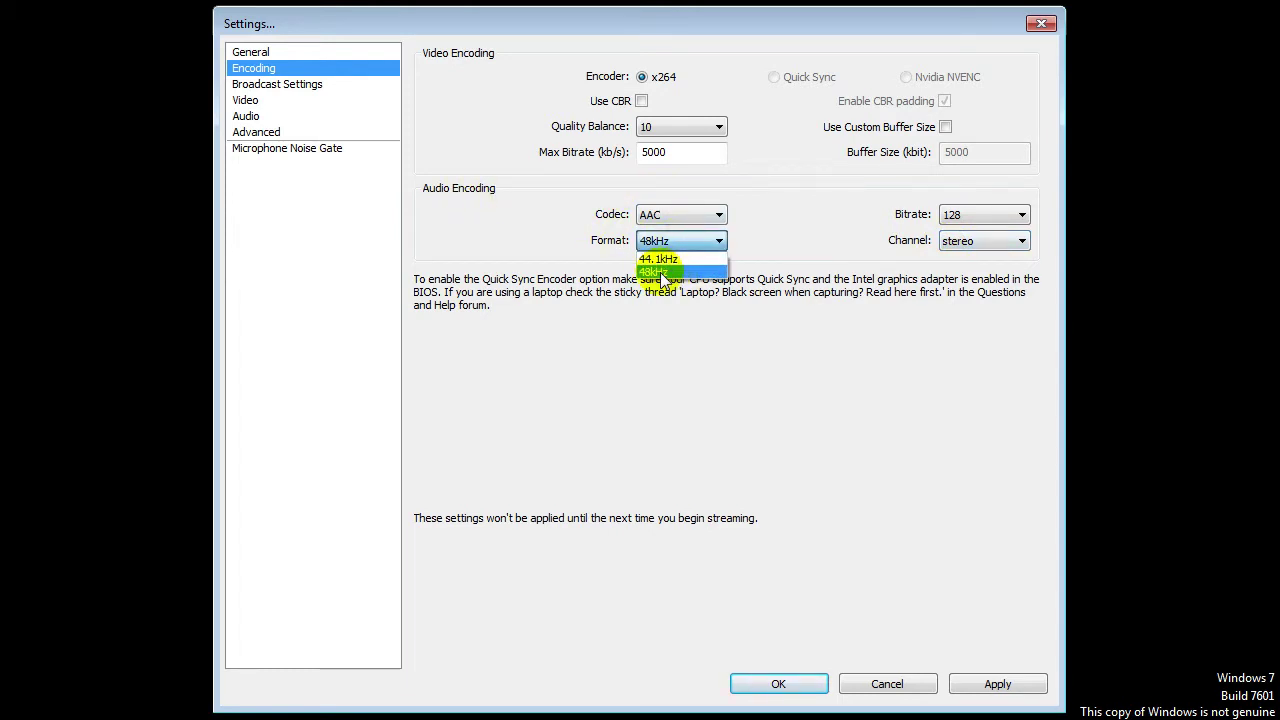
pyautogui.click(661, 272)
pyautogui.click(682, 218)
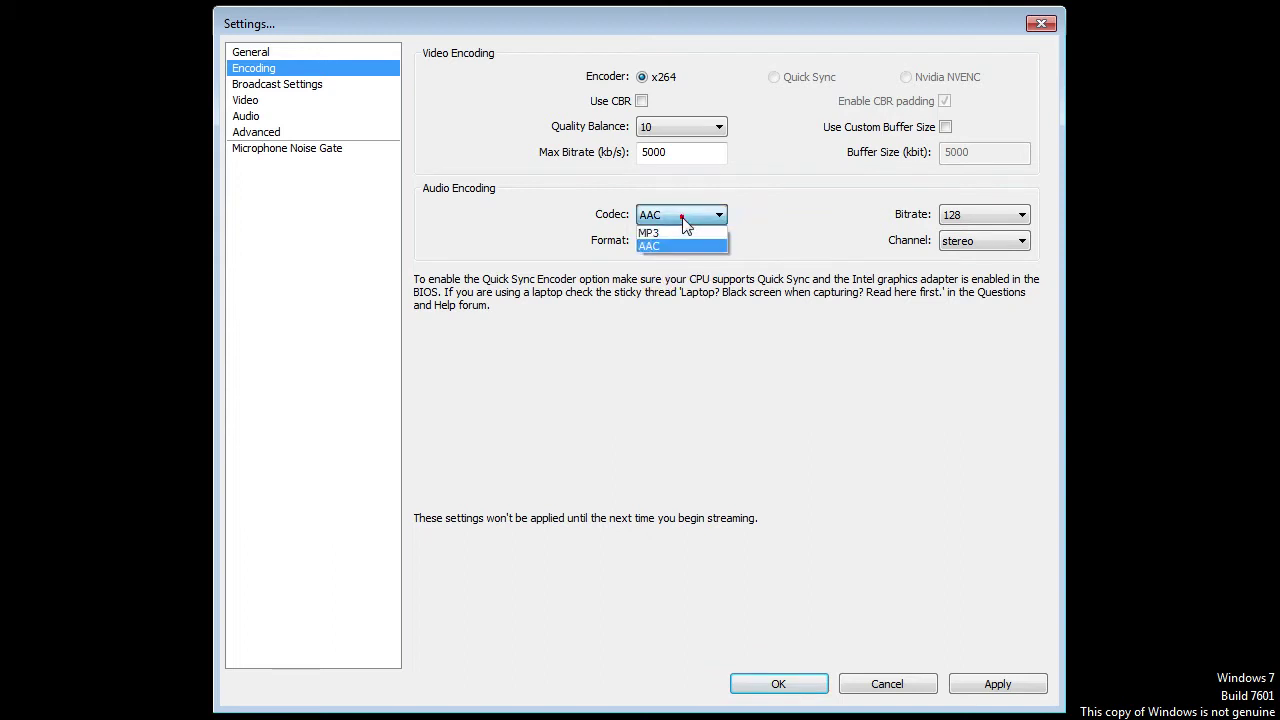
pyautogui.click(654, 243)
pyautogui.click(1016, 213)
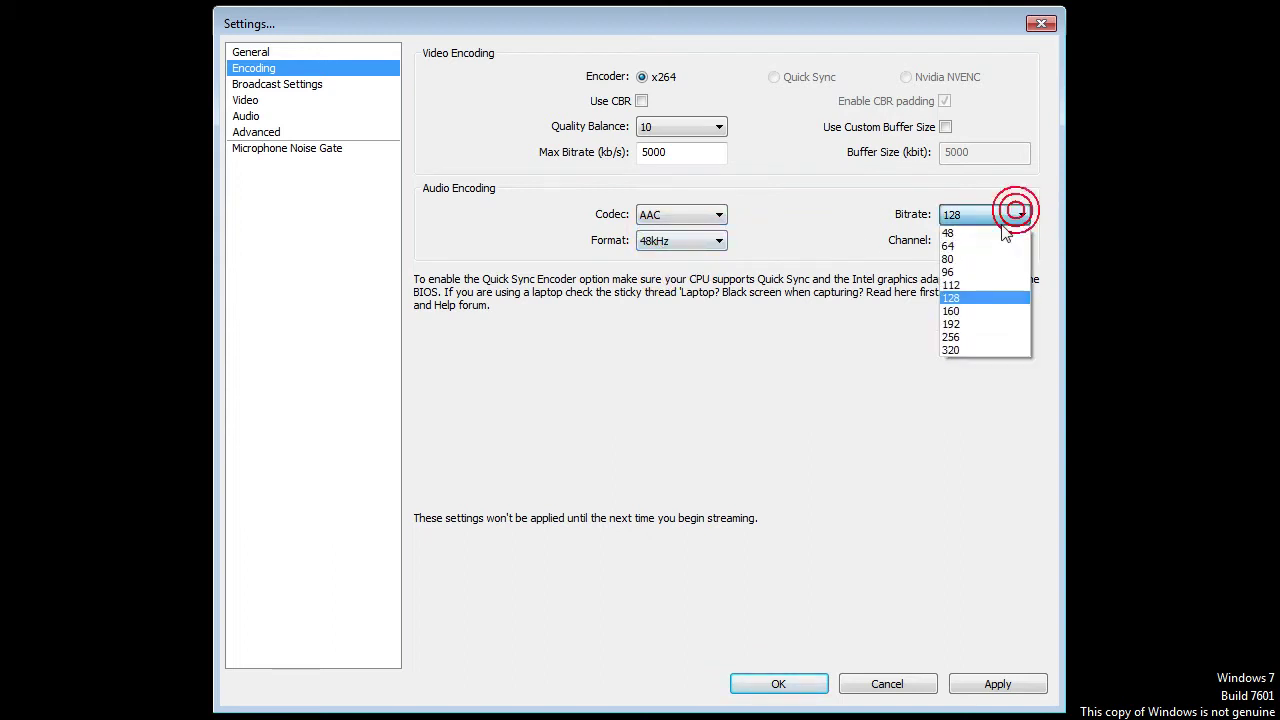
pyautogui.click(953, 297)
pyautogui.click(986, 242)
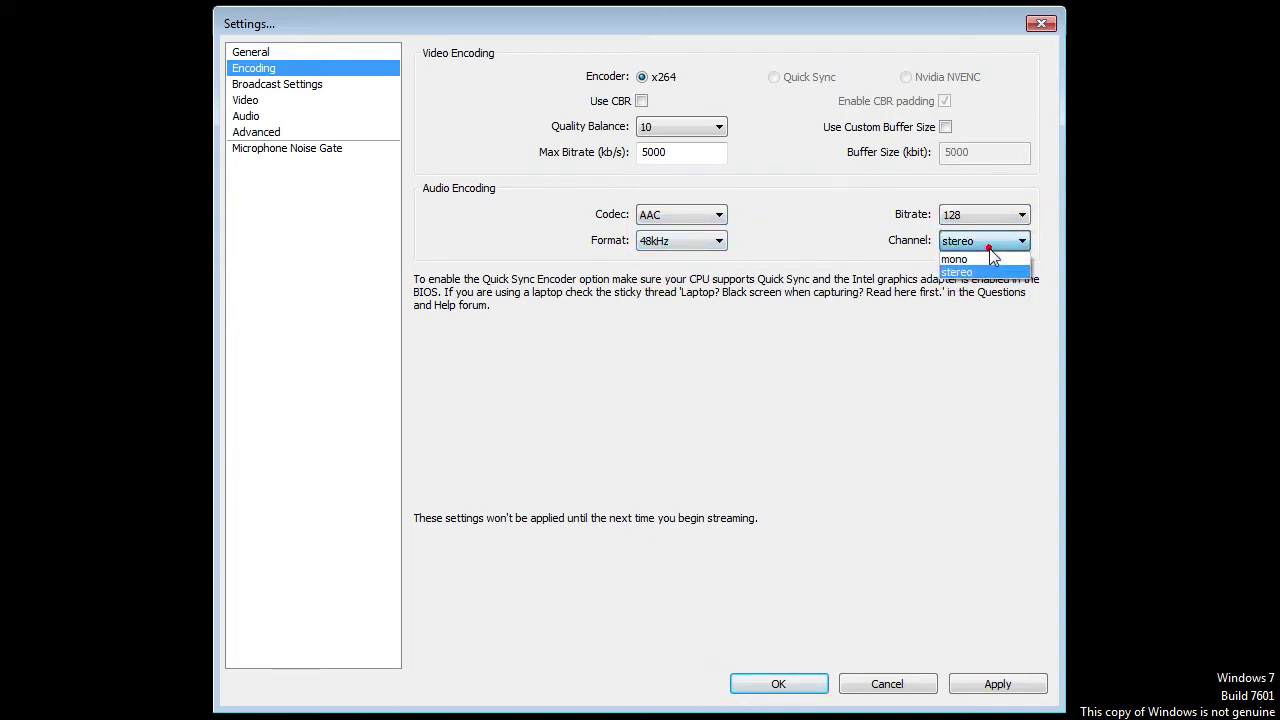
pyautogui.click(966, 269)
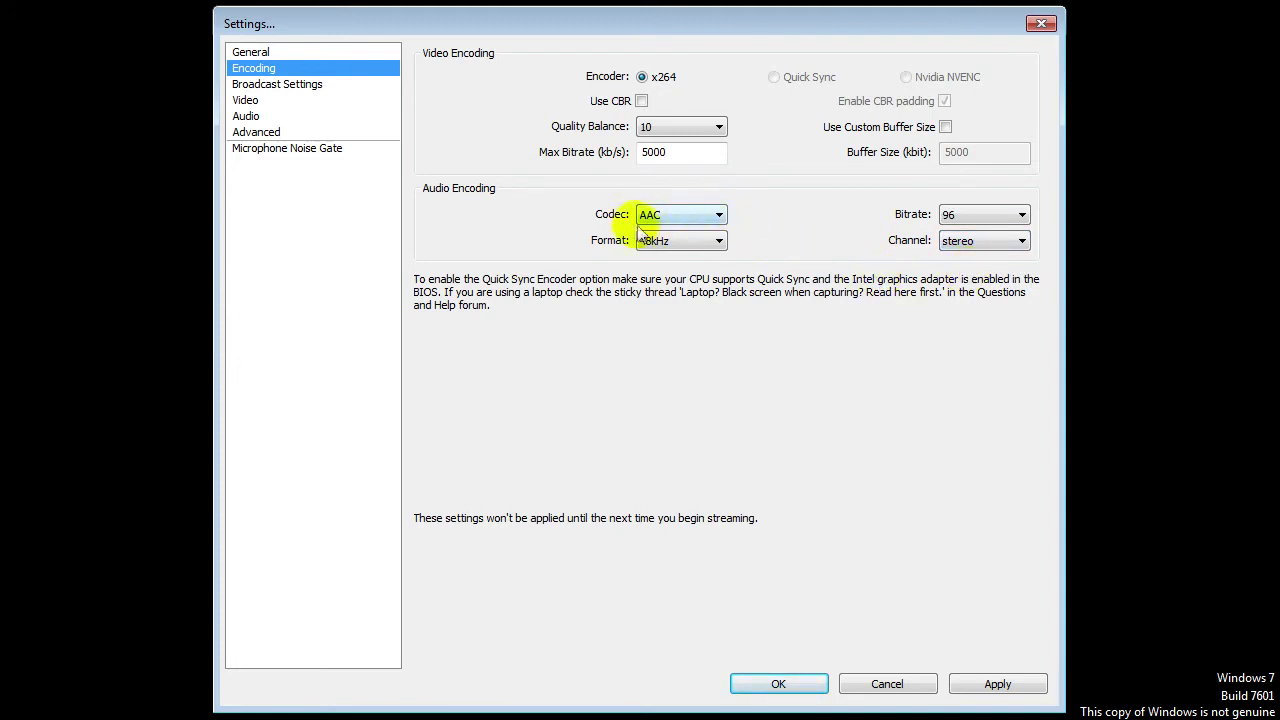
pyautogui.click(310, 86)
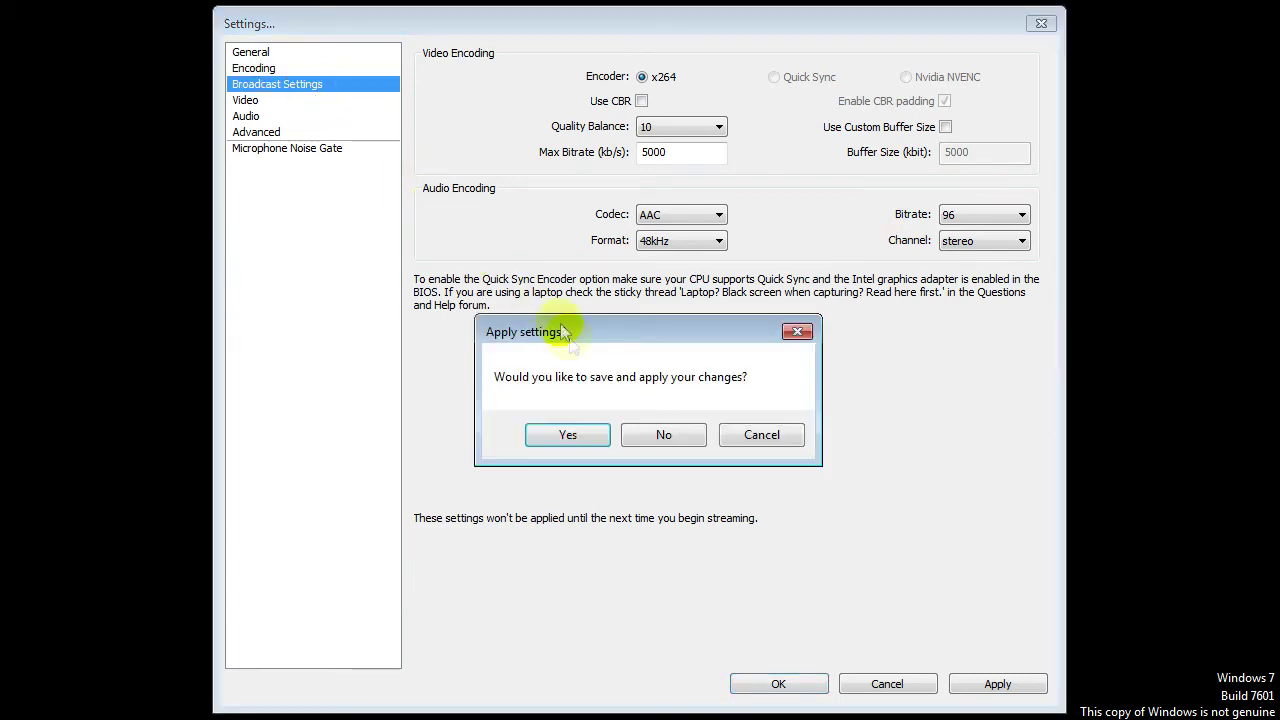
# Try Live Stream mode, return to File Output Only, and browse for a recordings folder.
pyautogui.click(663, 434)
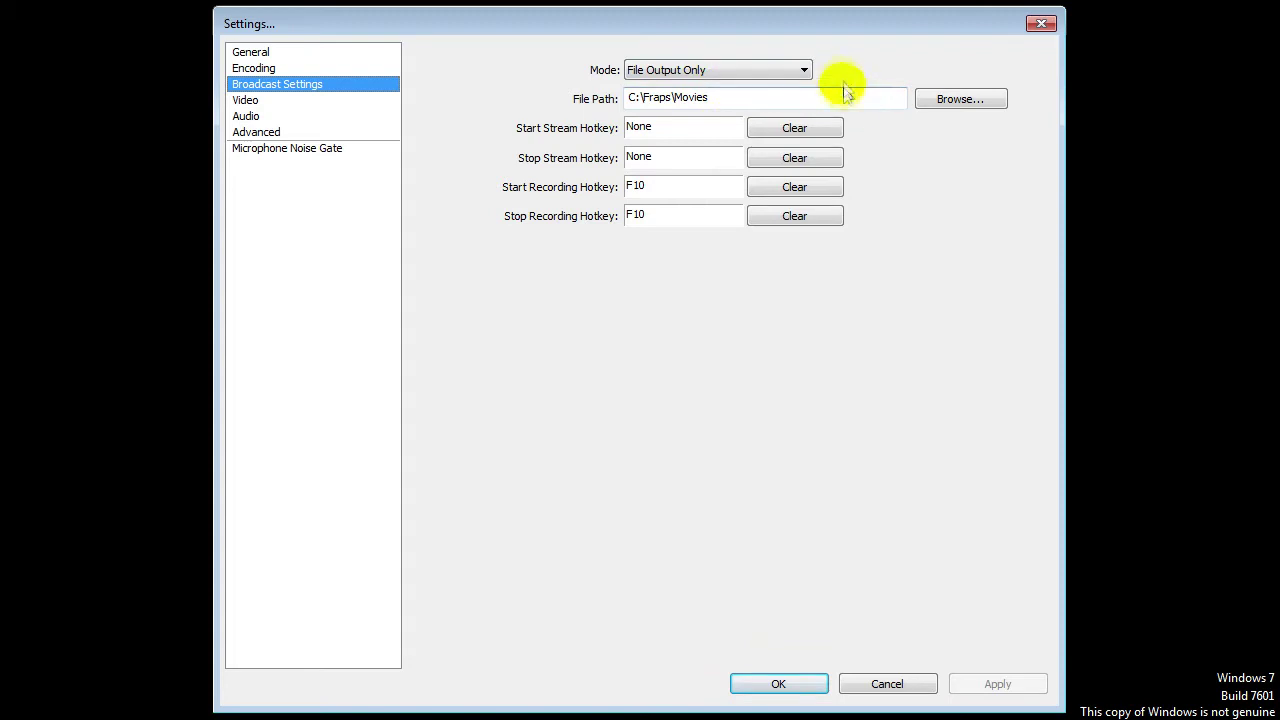
pyautogui.click(800, 68)
pyautogui.click(697, 87)
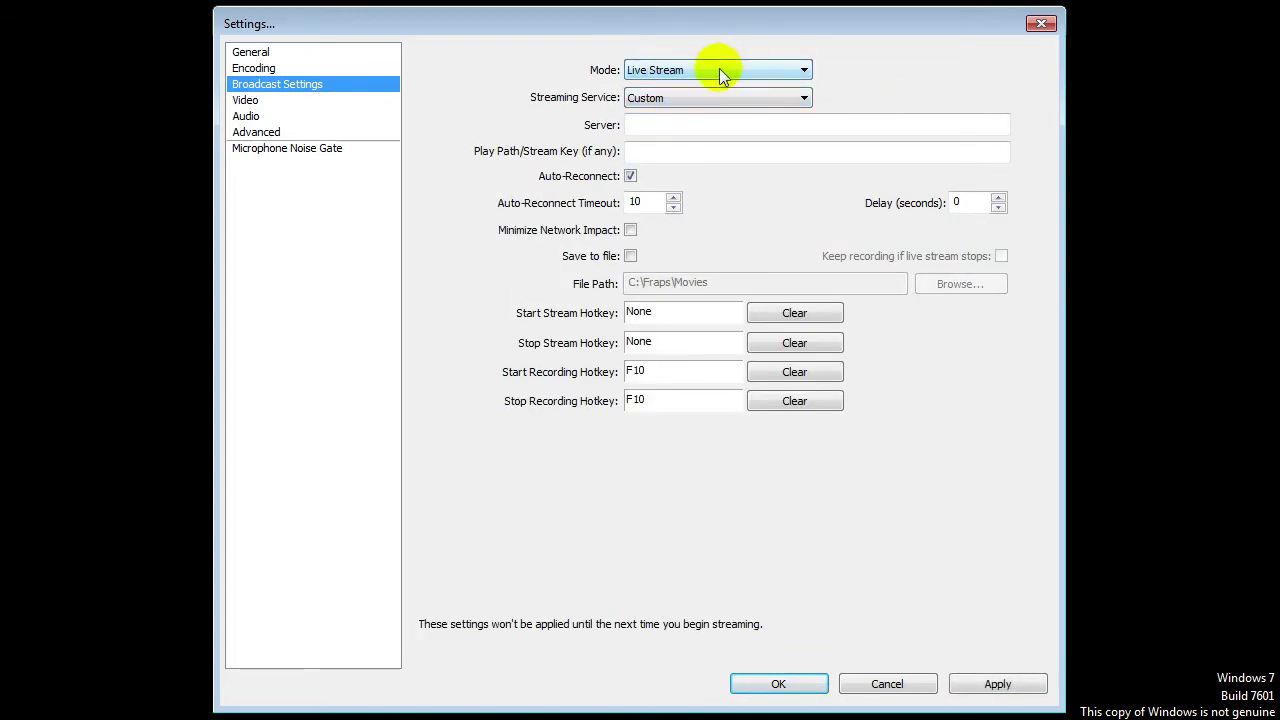
pyautogui.click(719, 68)
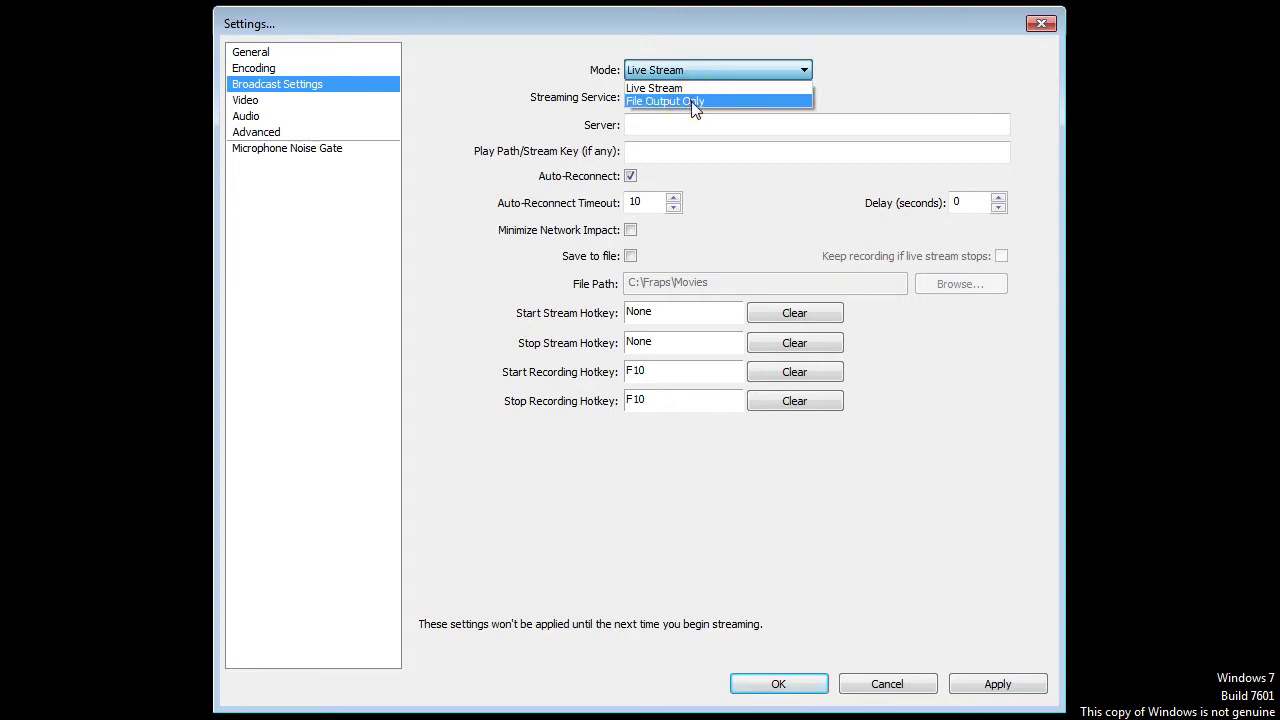
pyautogui.click(691, 101)
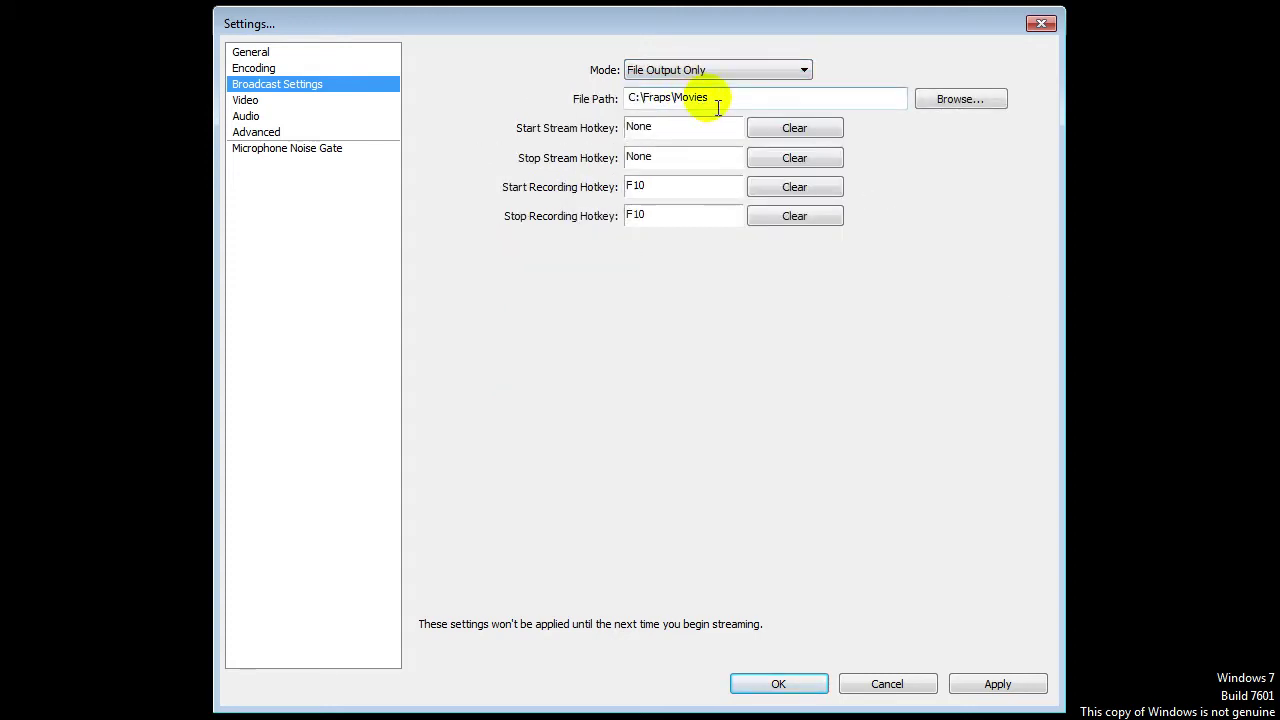
pyautogui.moveTo(717, 102); pyautogui.dragTo(638, 107)
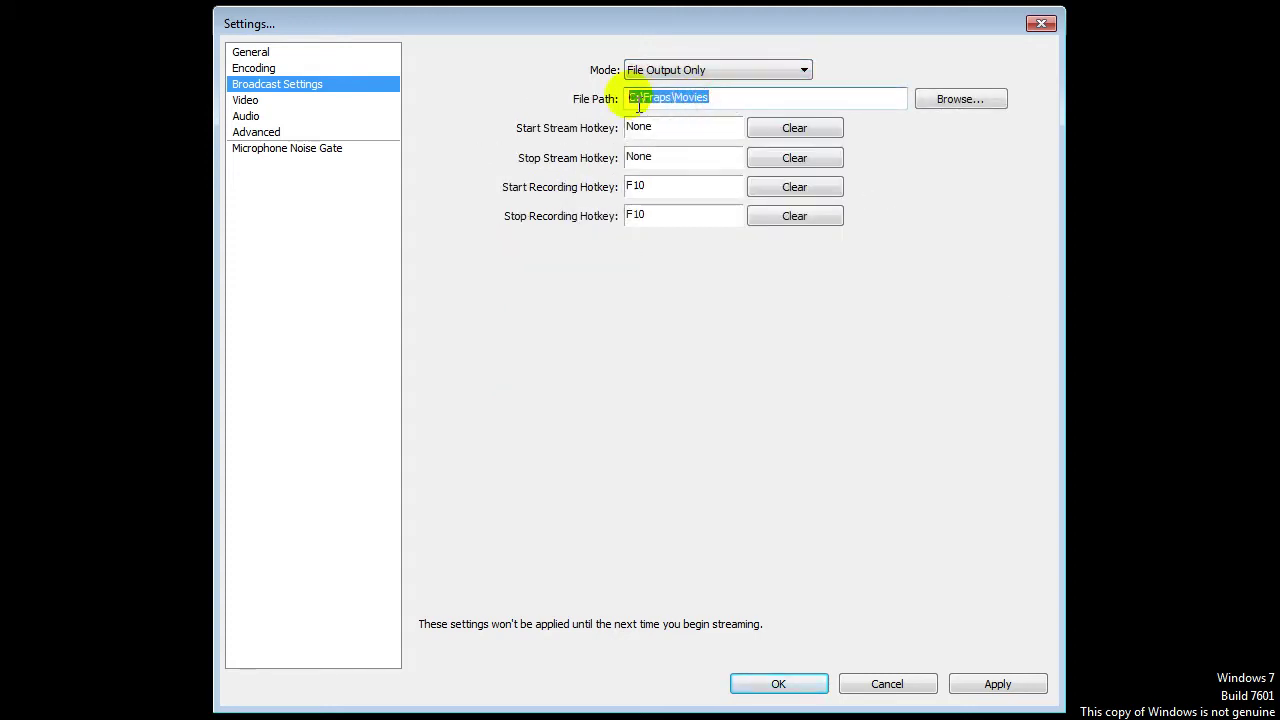
pyautogui.click(819, 105)
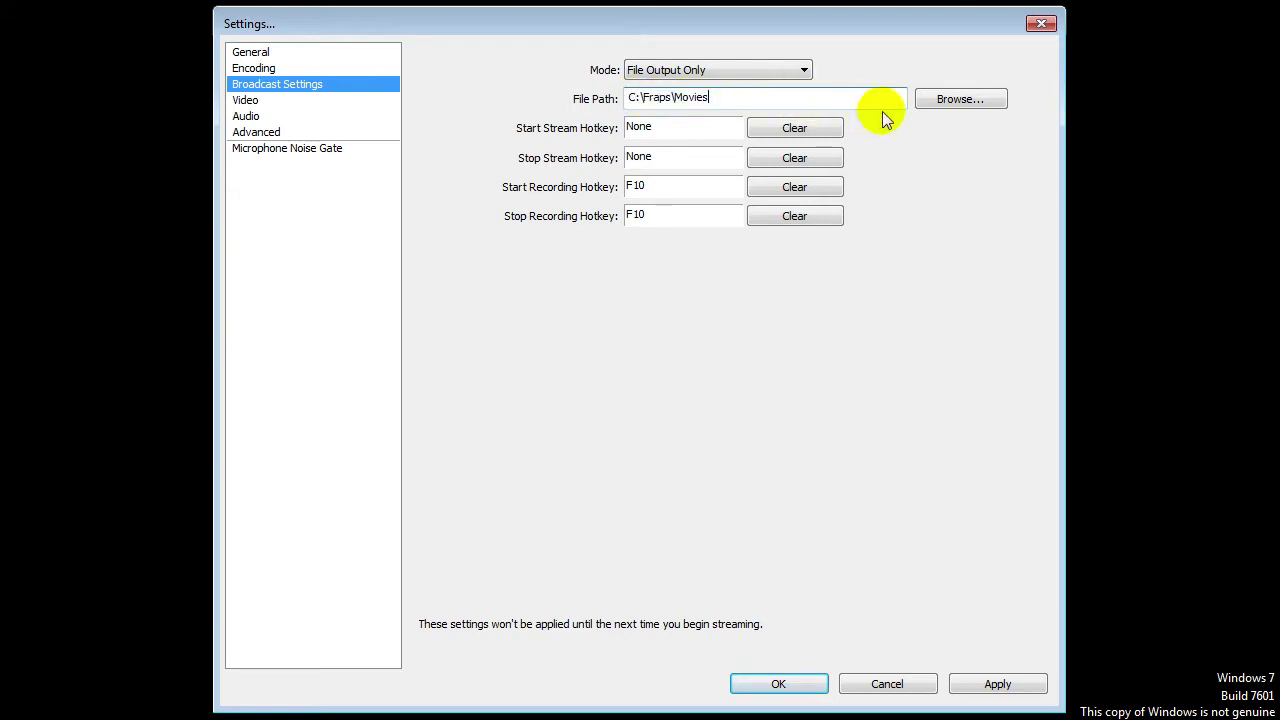
pyautogui.click(966, 104)
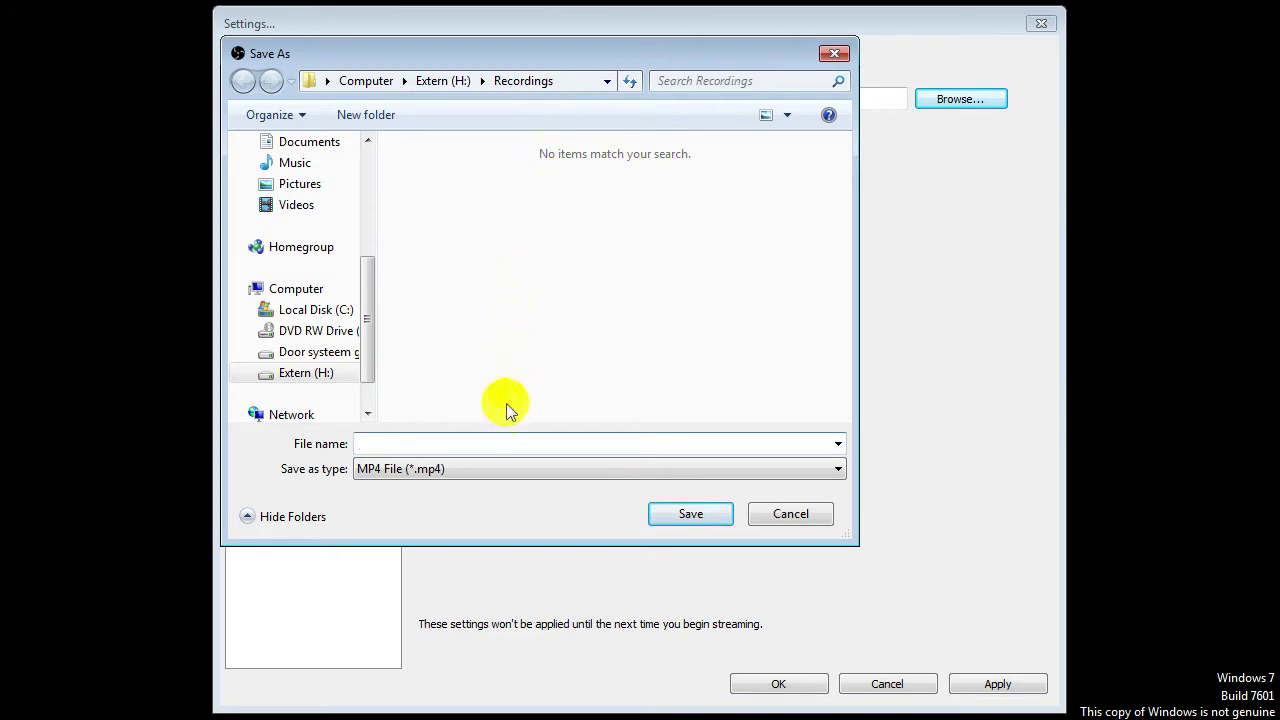
# Copy the H:\Recordings path from the Save As address bar and cancel the dialog.
pyautogui.click(694, 517)
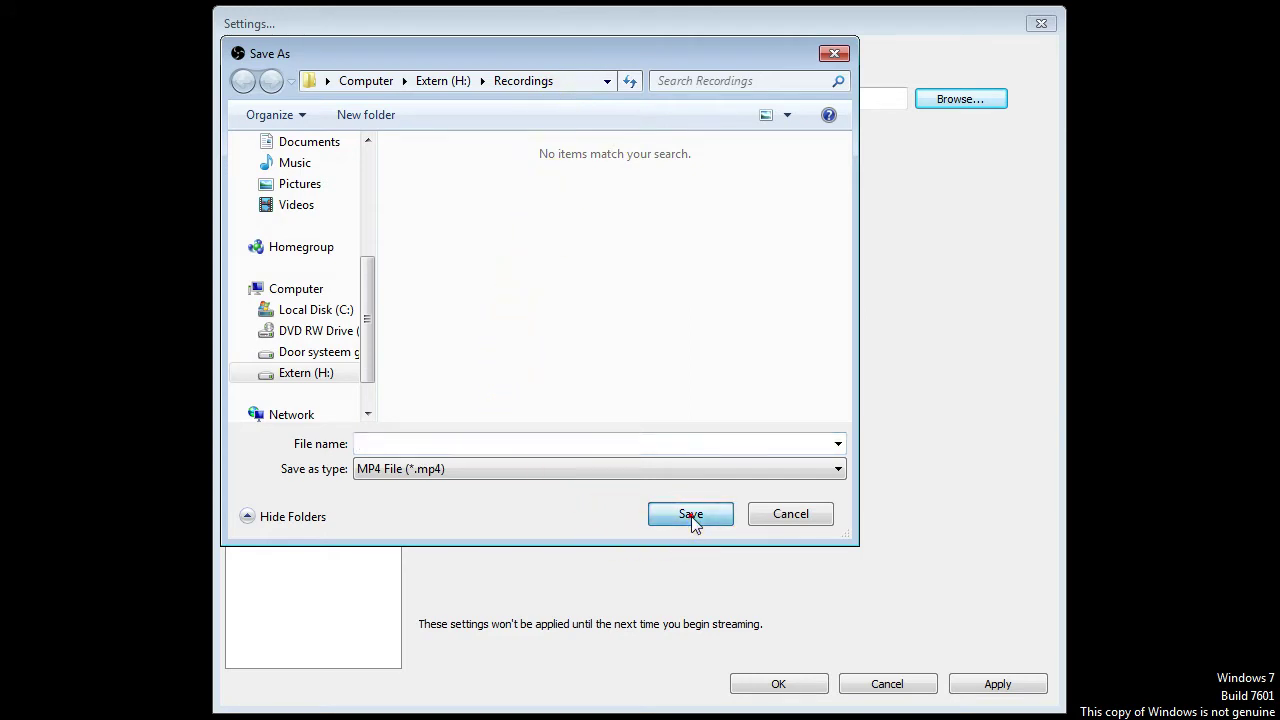
pyautogui.click(574, 86)
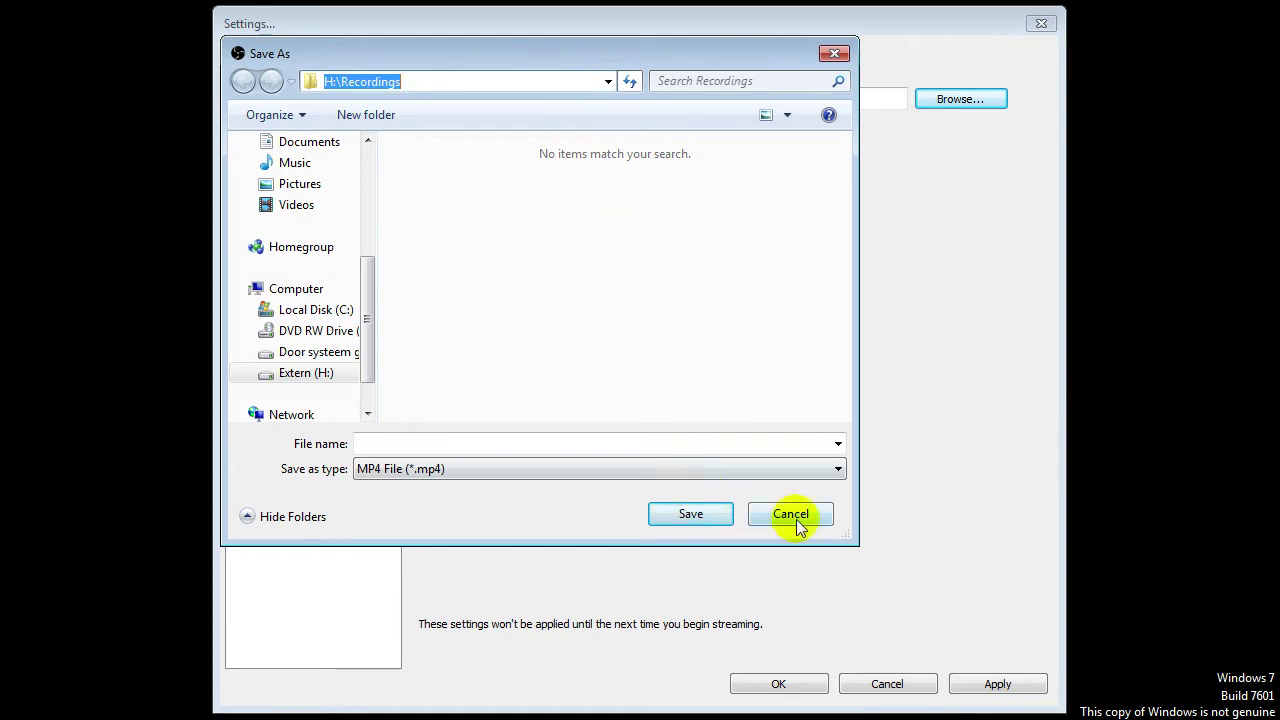
pyautogui.rightClick(372, 81)
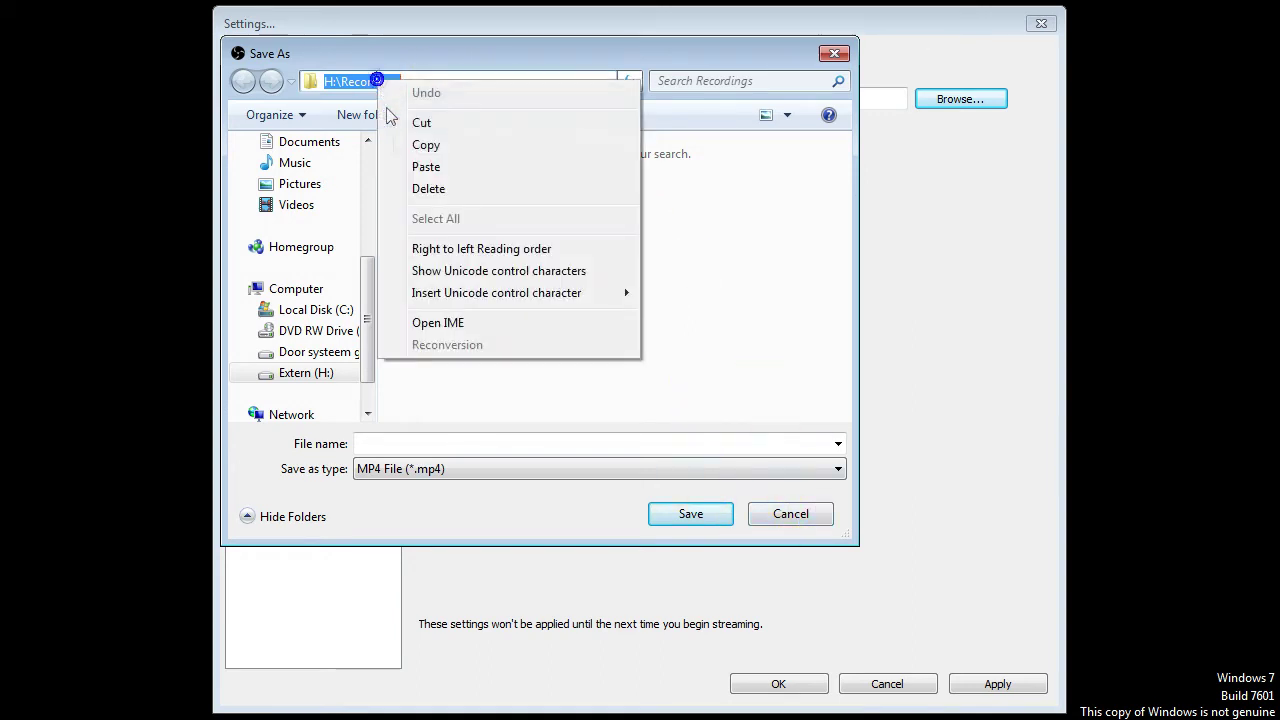
pyautogui.click(430, 144)
pyautogui.click(790, 514)
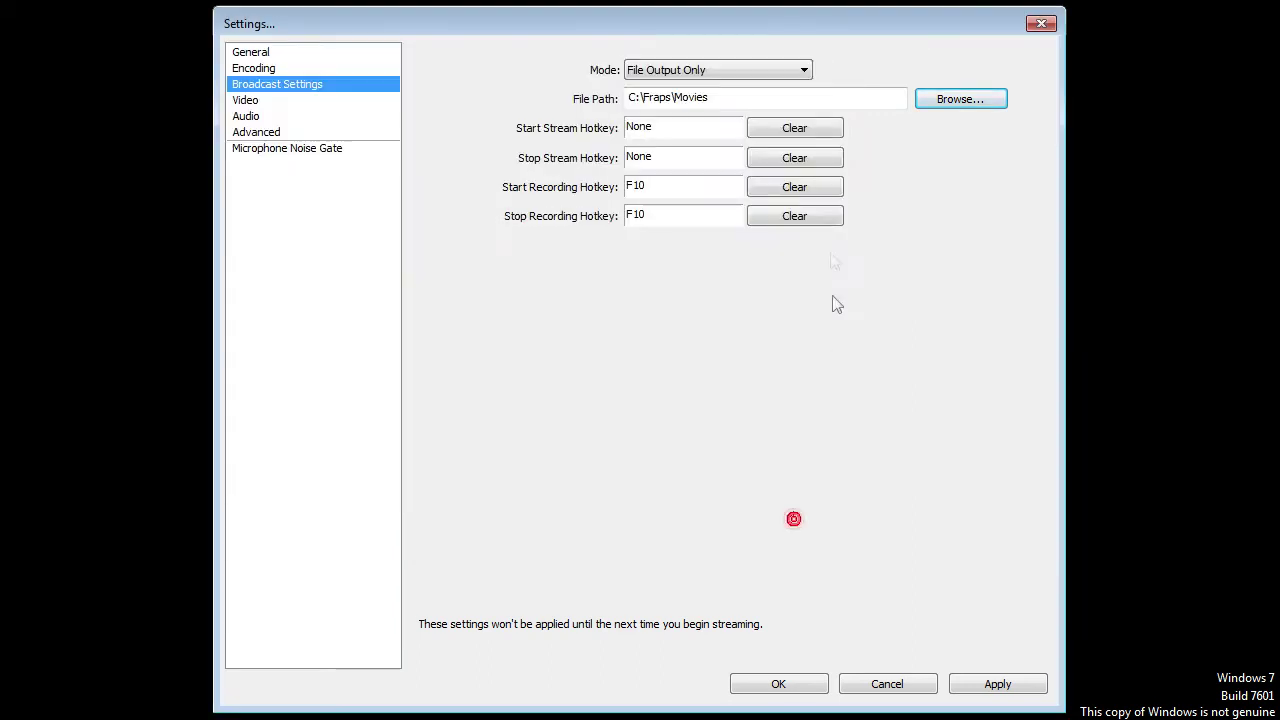
# Paste H:\Recordings into File Path, then undo to restore C:\Fraps\Movies.
pyautogui.doubleClick(729, 98)
pyautogui.rightClick(672, 100)
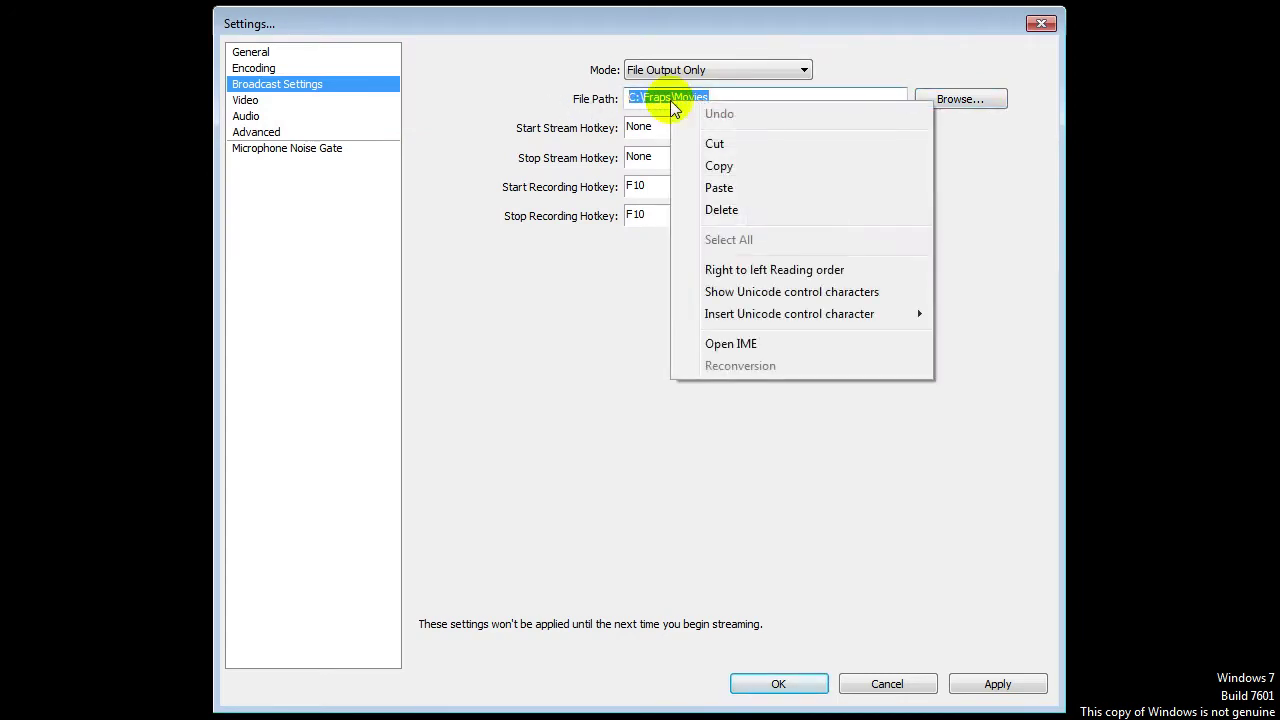
pyautogui.click(718, 190)
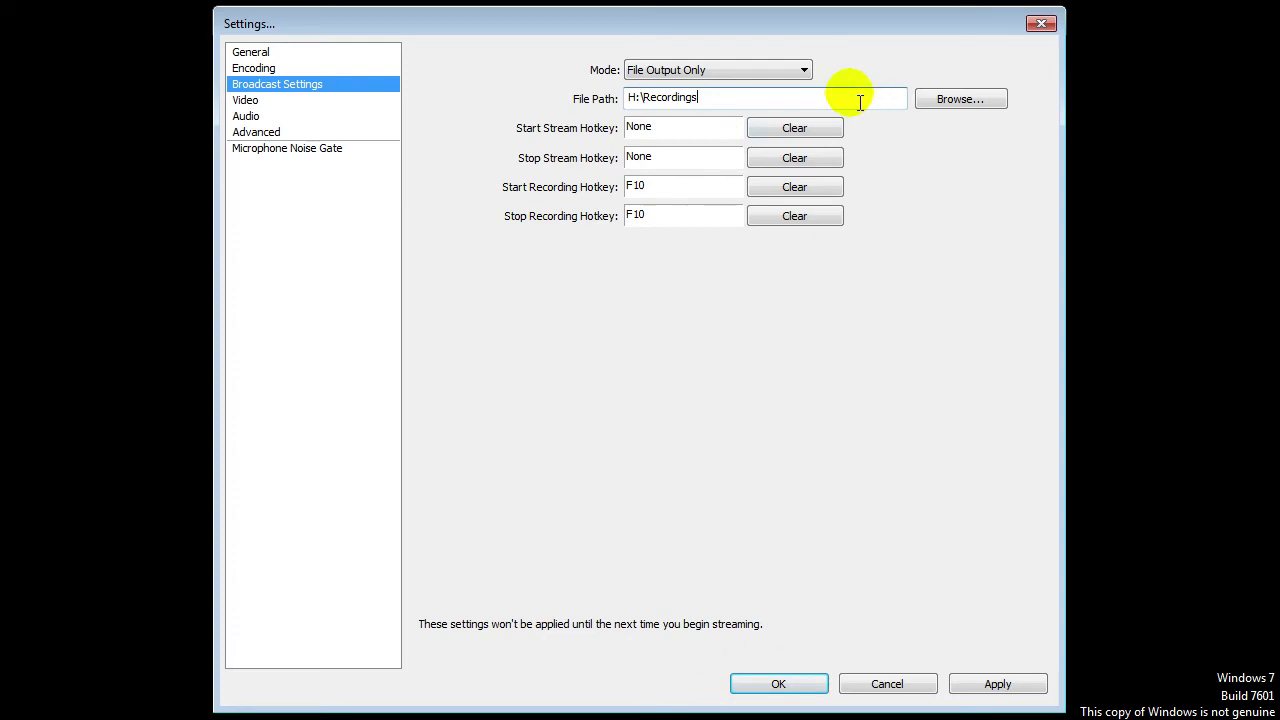
pyautogui.hotkey('ctrl', 'z')
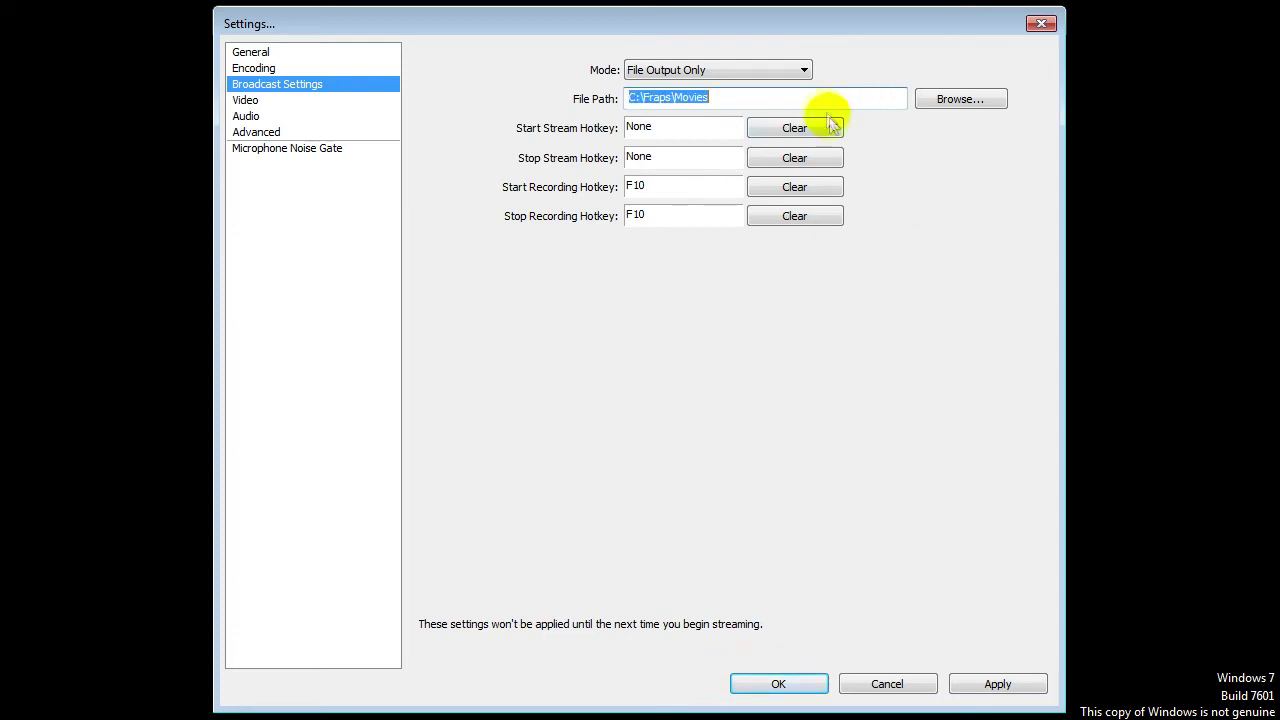
pyautogui.click(820, 100)
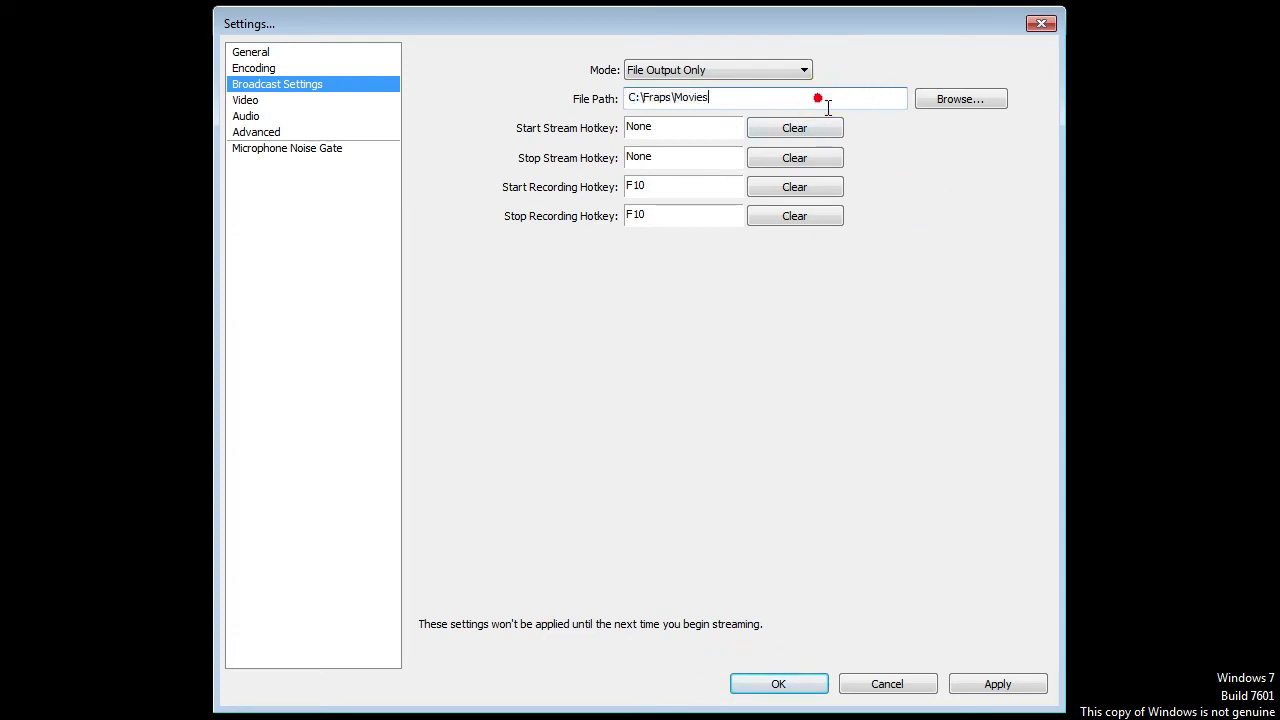
pyautogui.click(518, 130)
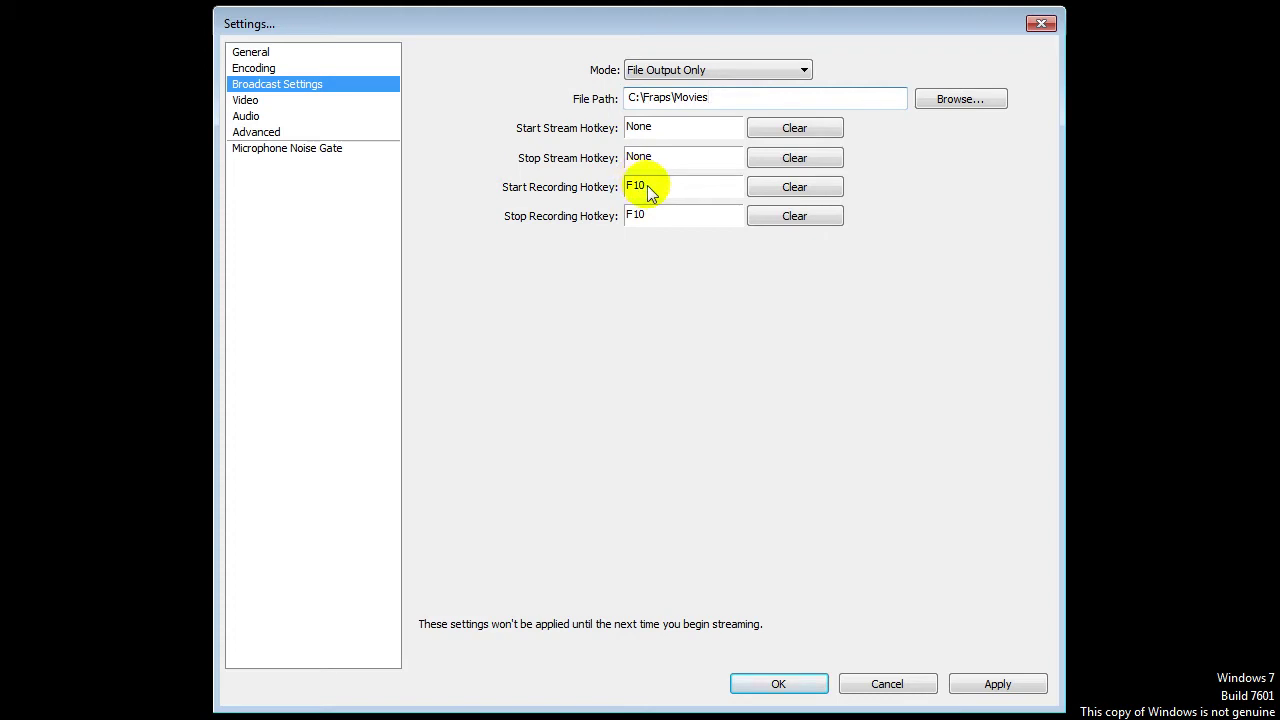
# Open Video settings without applying changes, keeping the AMD Radeon HD 7700 adapter and 1280x720.
pyautogui.click(325, 102)
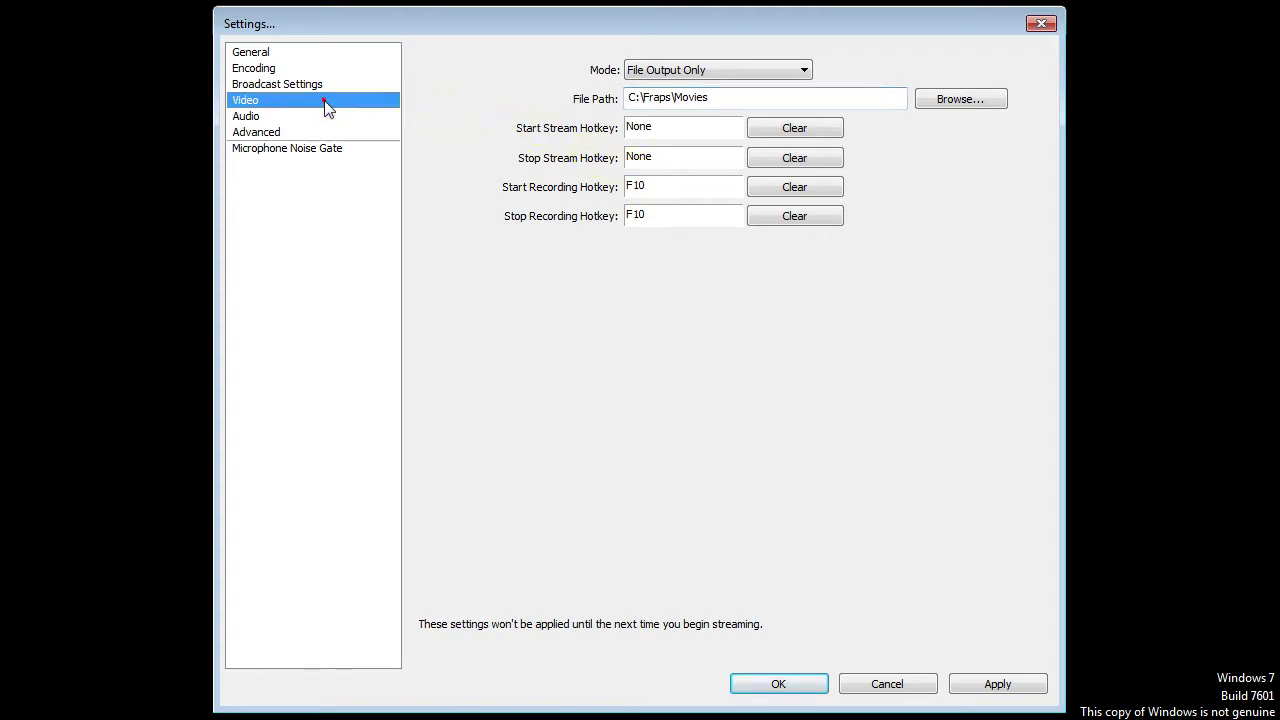
pyautogui.click(656, 432)
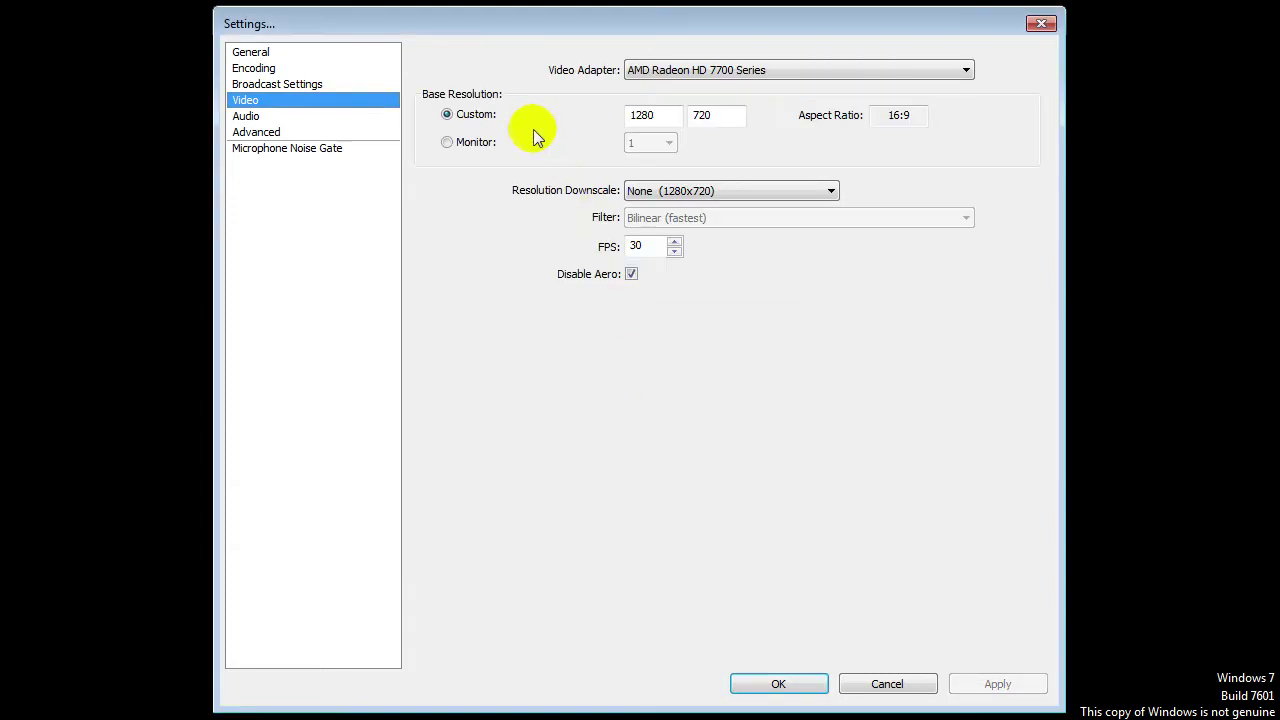
pyautogui.click(695, 70)
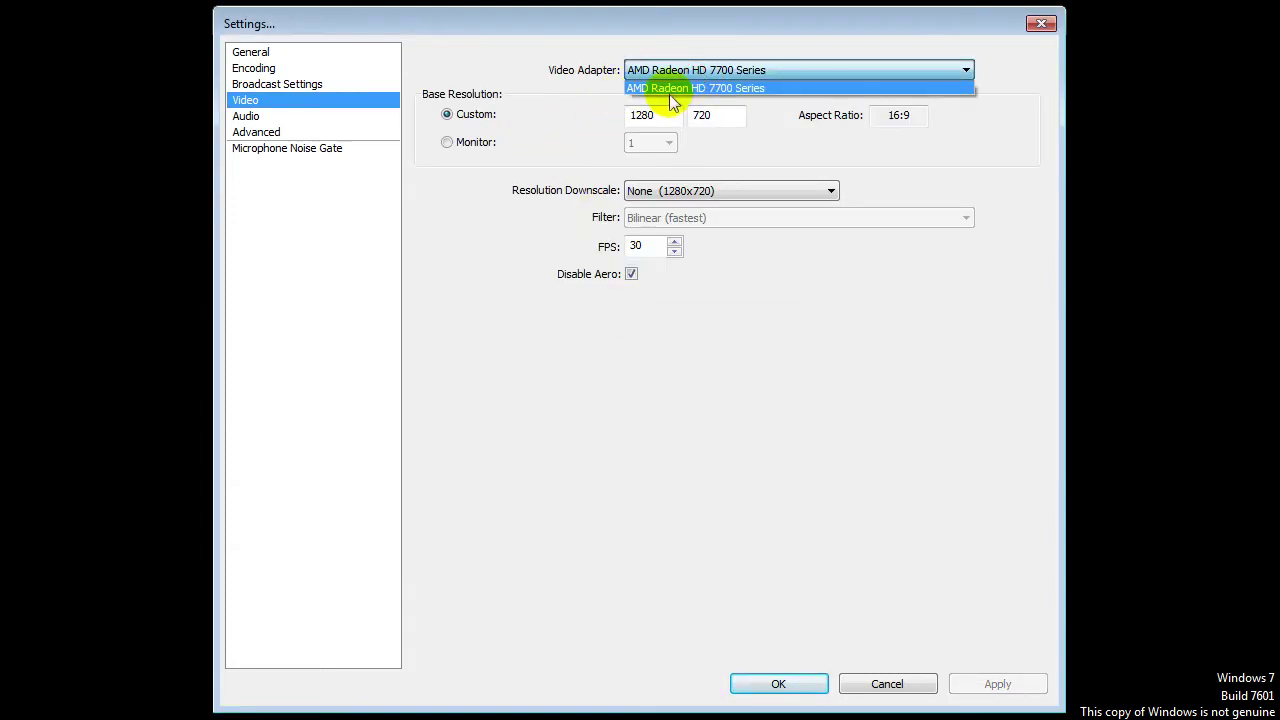
pyautogui.click(662, 89)
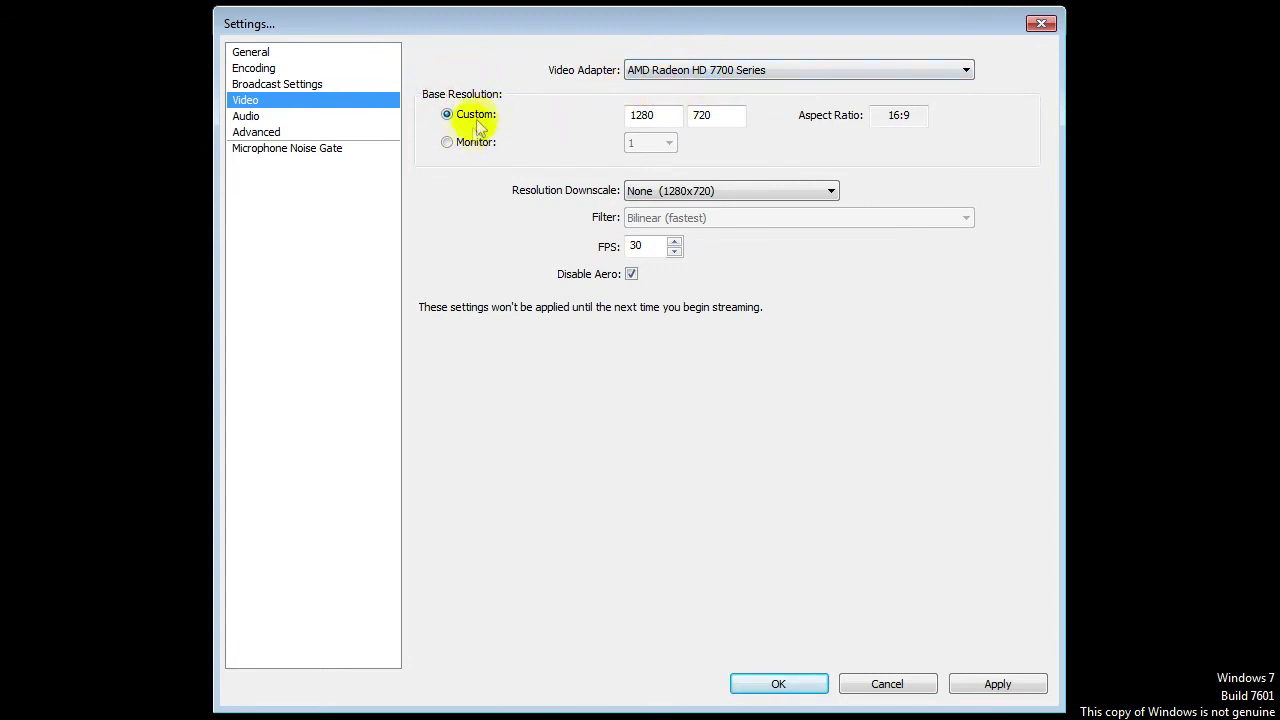
pyautogui.doubleClick(645, 116)
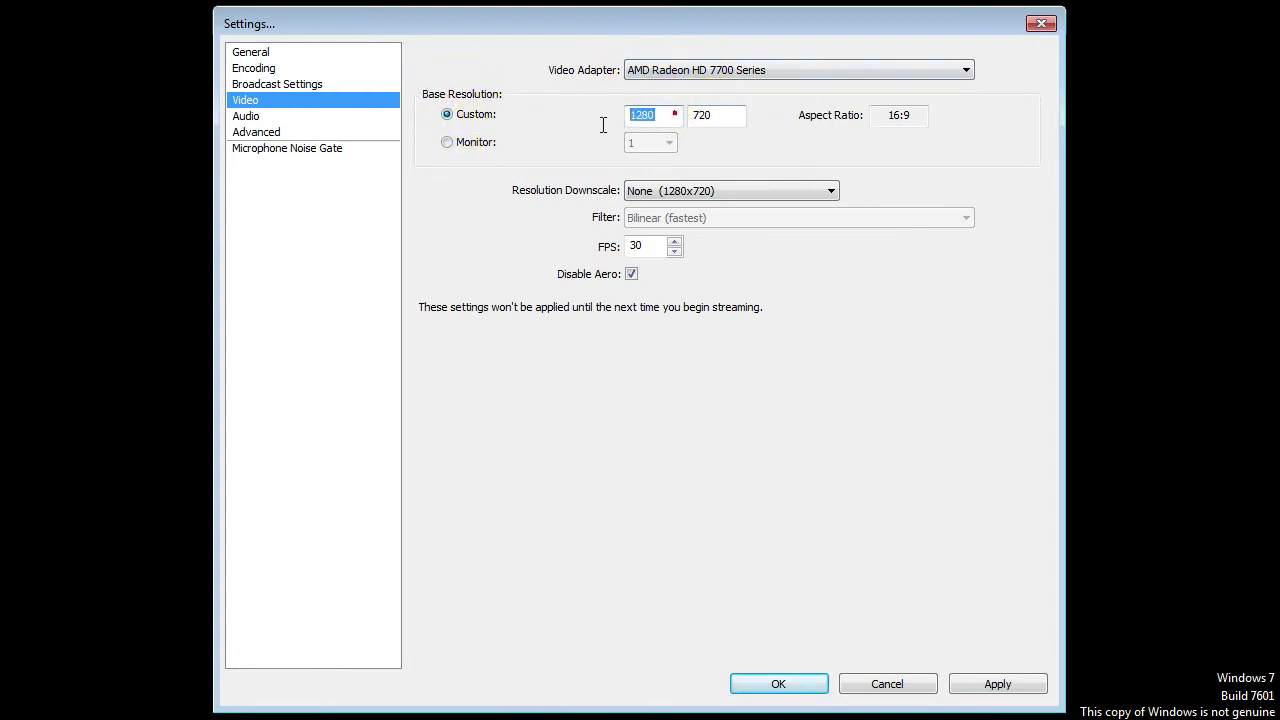
pyautogui.doubleClick(729, 115)
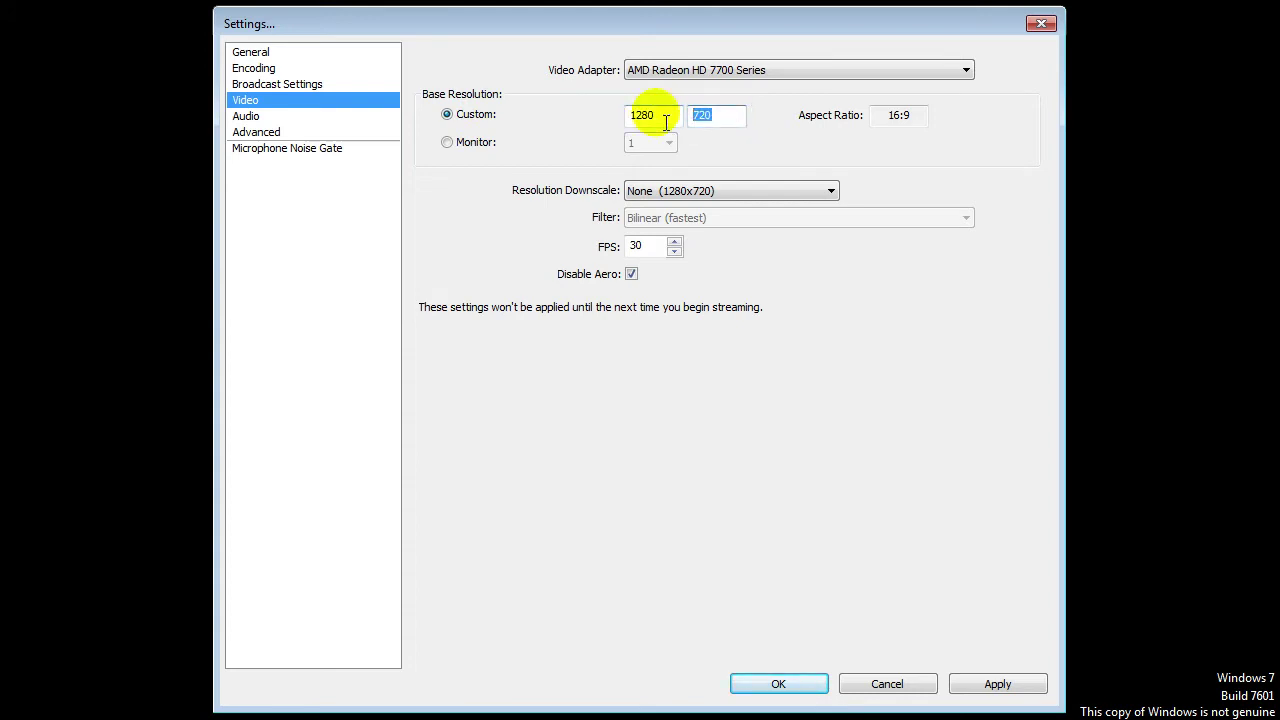
# Try a monitor-based resolution with monitors 2 and 1, then return to custom resolution.
pyautogui.click(470, 142)
pyautogui.click(657, 145)
pyautogui.click(645, 174)
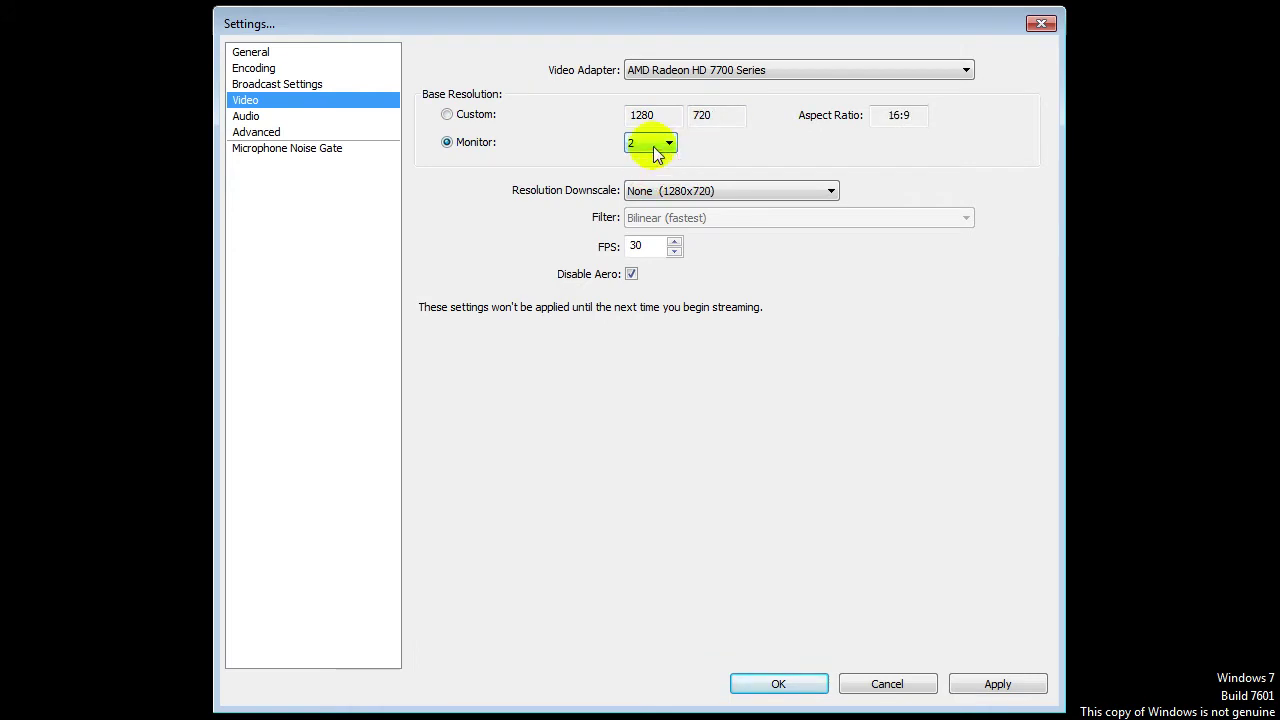
pyautogui.click(651, 145)
pyautogui.click(648, 158)
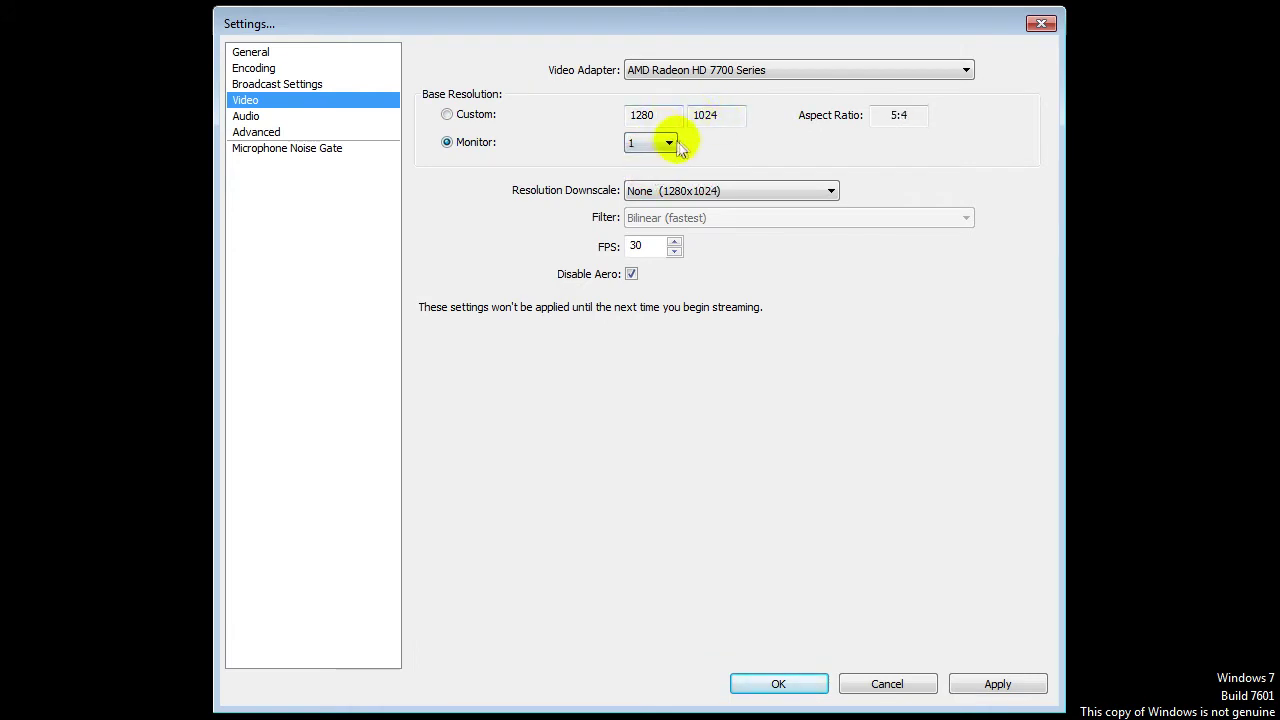
pyautogui.click(657, 143)
pyautogui.click(656, 173)
pyautogui.click(470, 116)
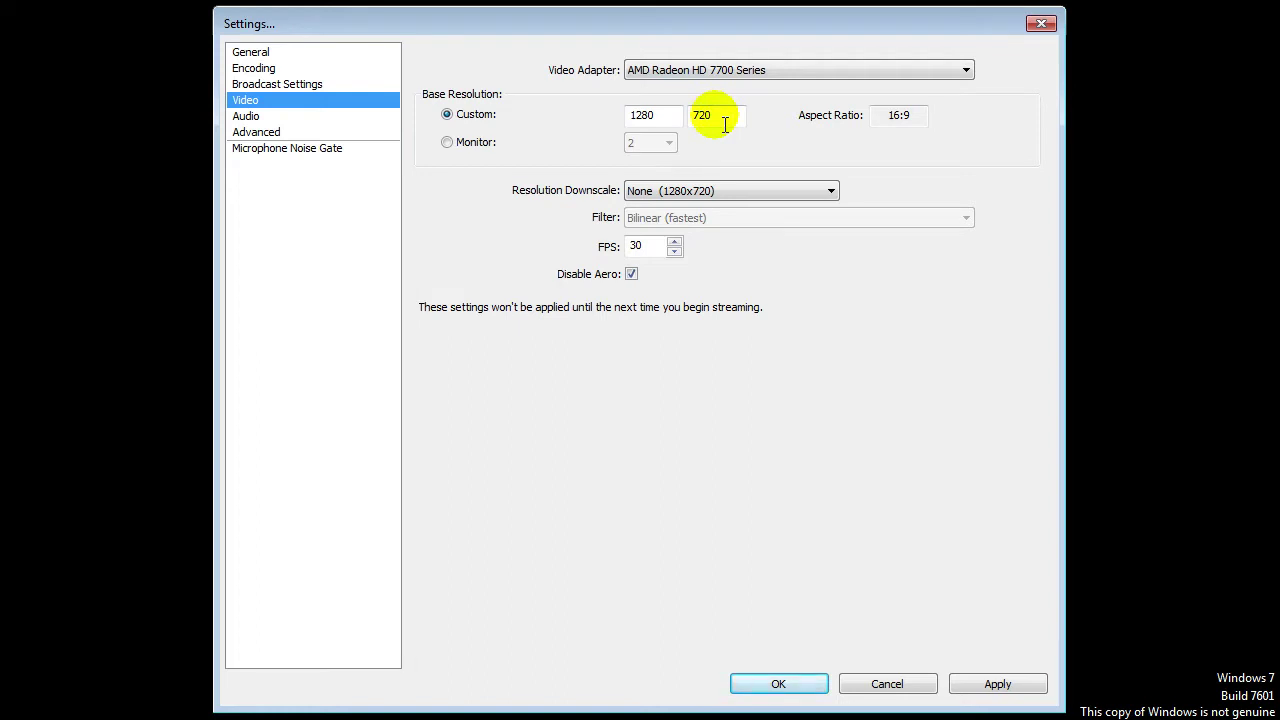
# Keep the 16:9 aspect ratio and no downscaling at 1280x720, and select the 30 FPS value.
pyautogui.click(908, 116)
pyautogui.doubleClick(901, 118)
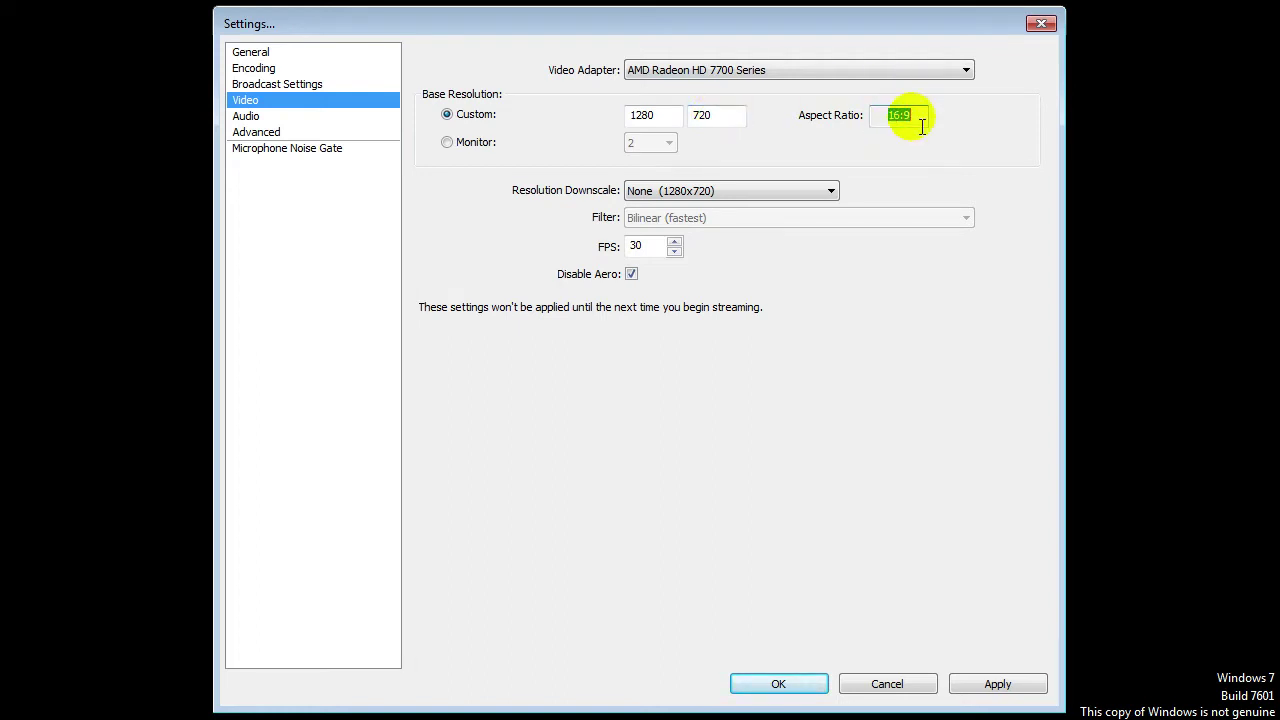
pyautogui.click(760, 191)
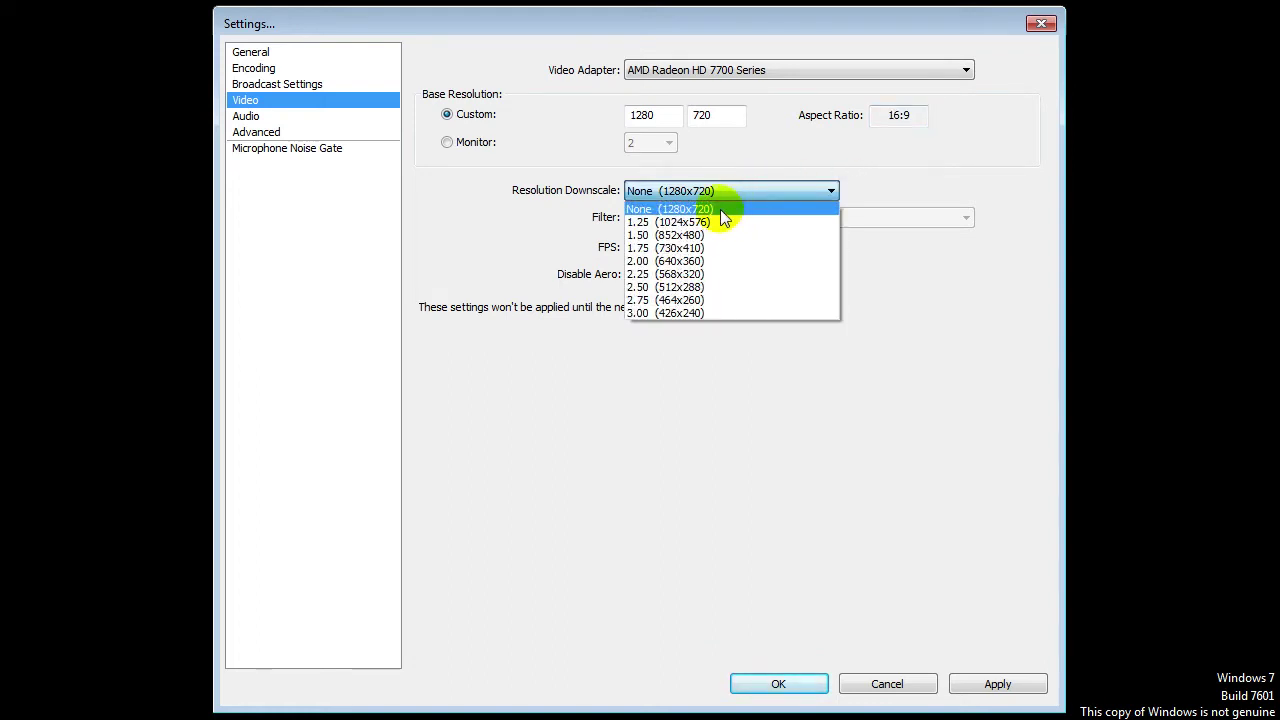
pyautogui.click(720, 209)
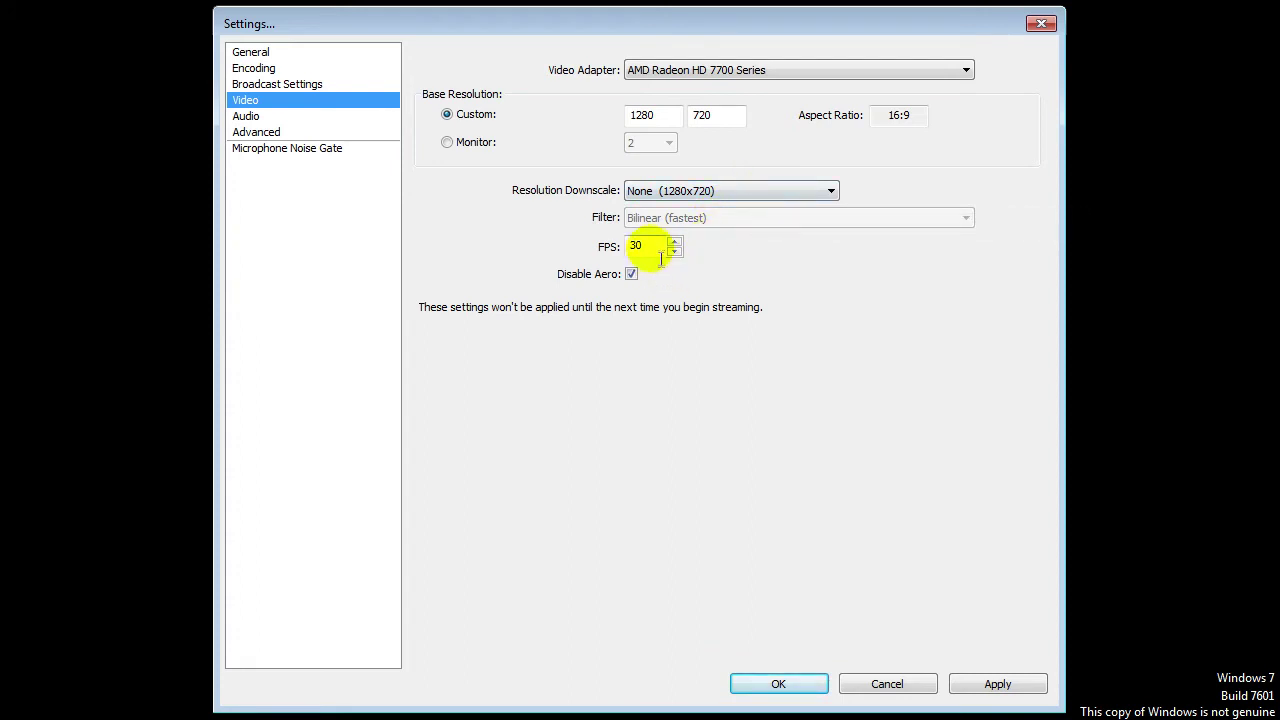
pyautogui.moveTo(651, 248); pyautogui.dragTo(610, 250)
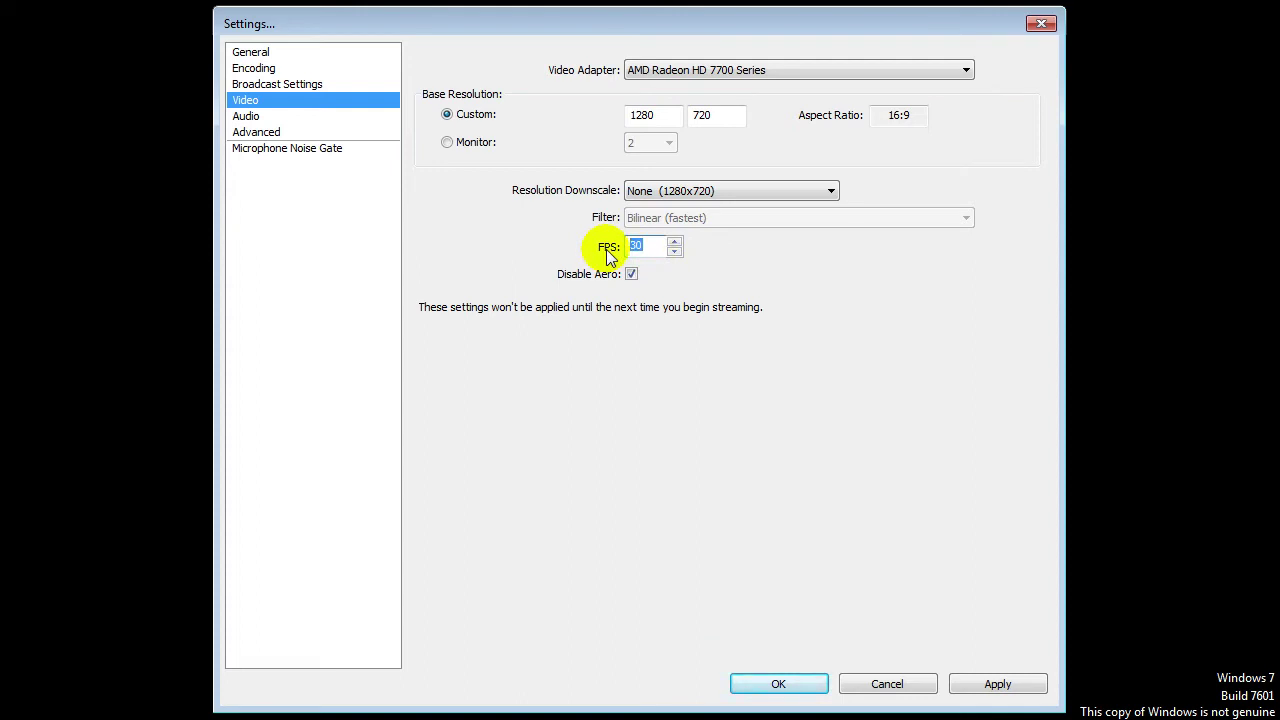
# Nudge the frame rate up to 31 and back down to 30 FPS.
pyautogui.click(674, 242)
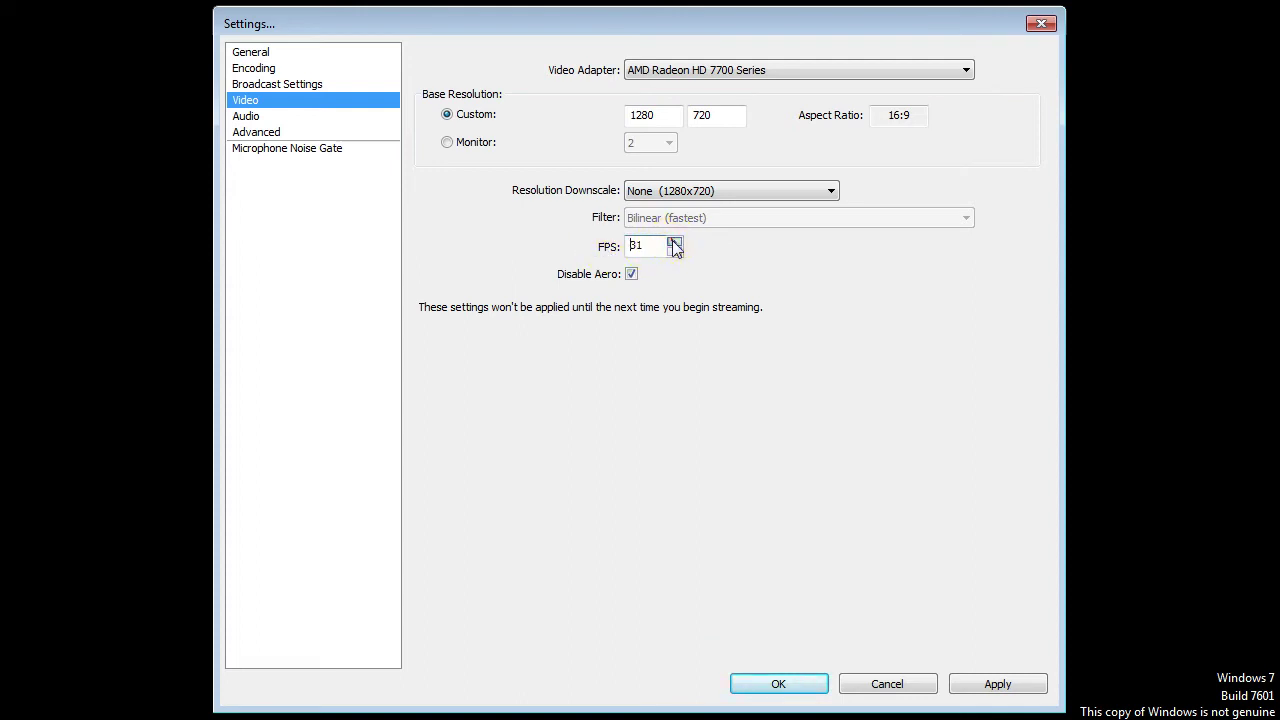
pyautogui.click(674, 252)
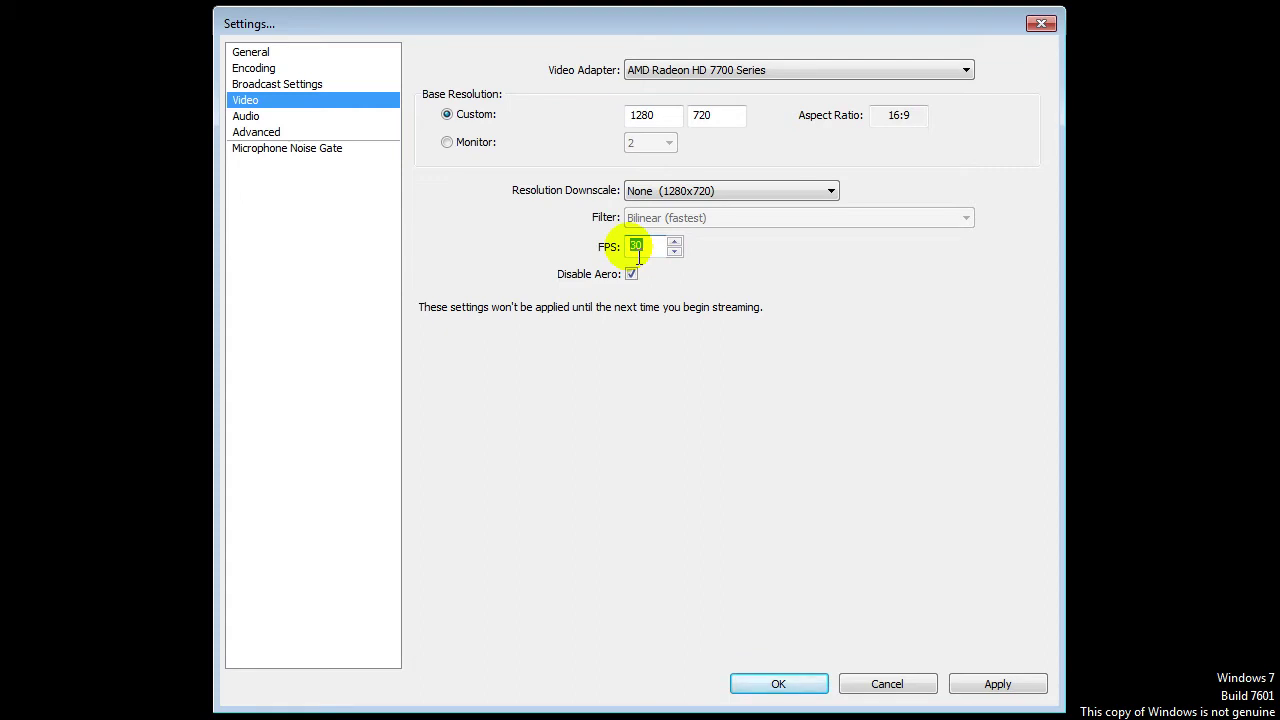
pyautogui.click(662, 246)
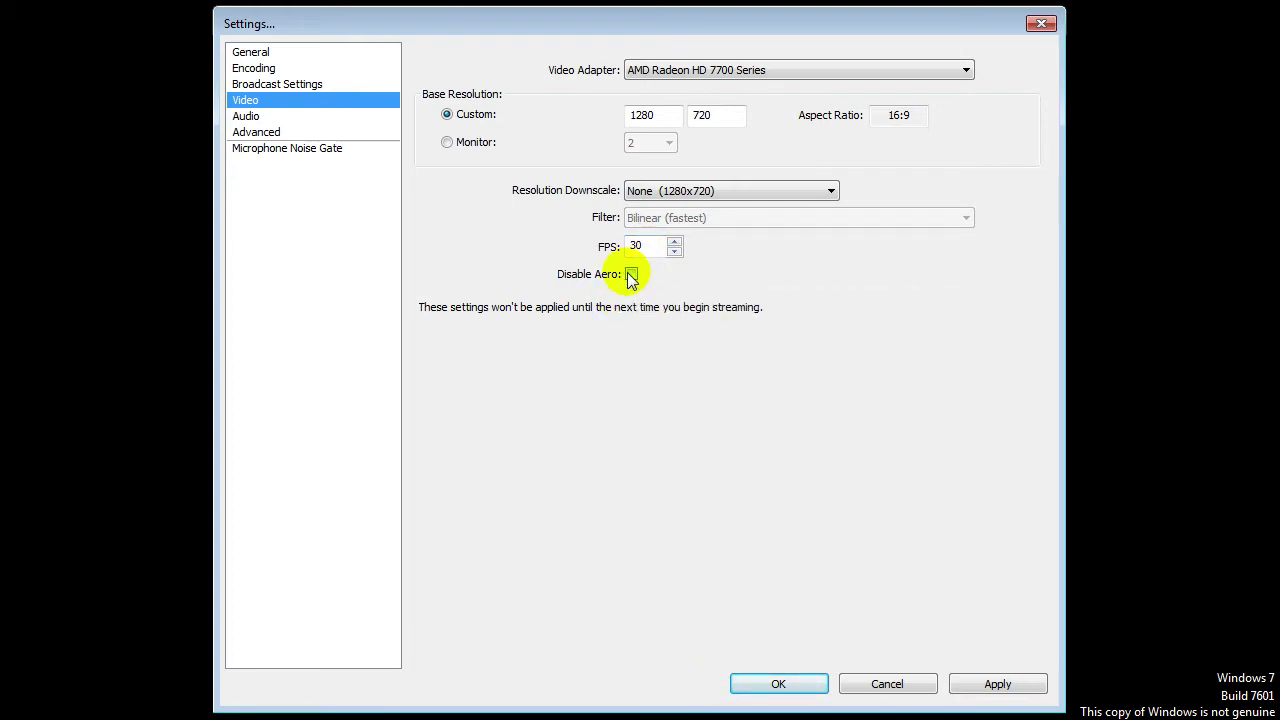
# Toggle Disable Aero, move the Settings window aside and back, then uncheck Disable Aero.
pyautogui.click(631, 275)
pyautogui.click(631, 275)
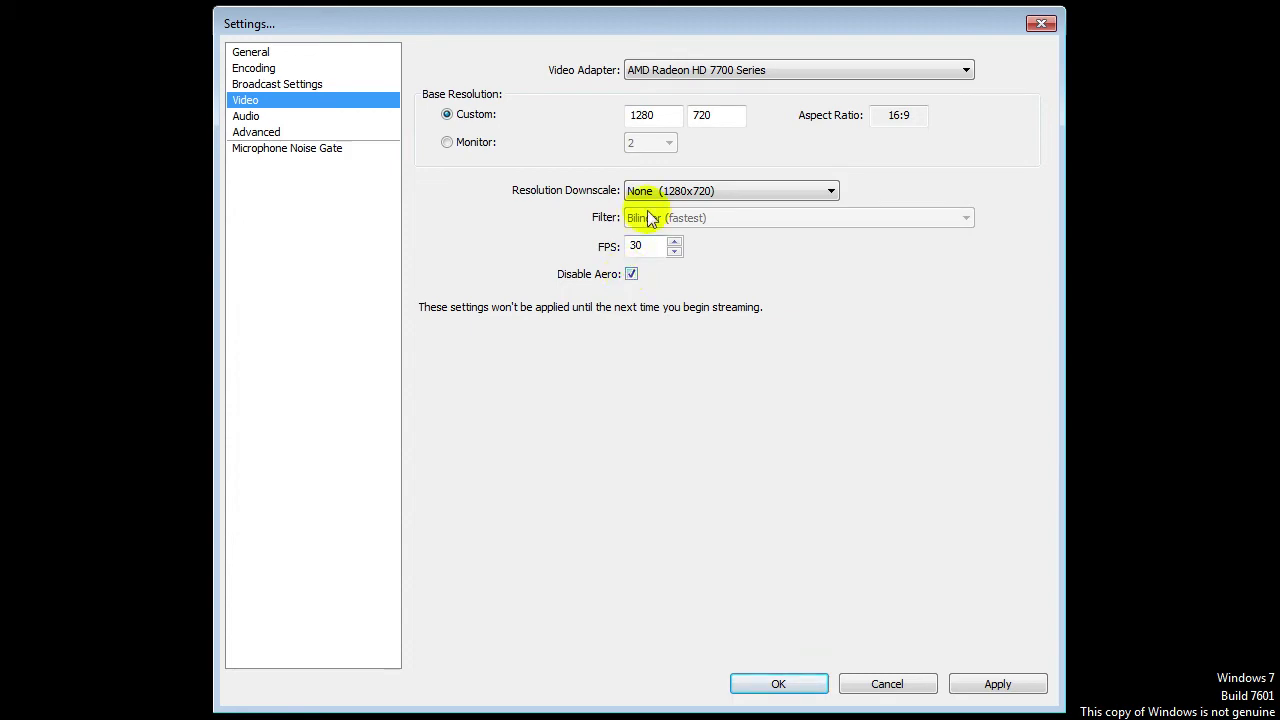
pyautogui.moveTo(808, 22); pyautogui.dragTo(372, 668)
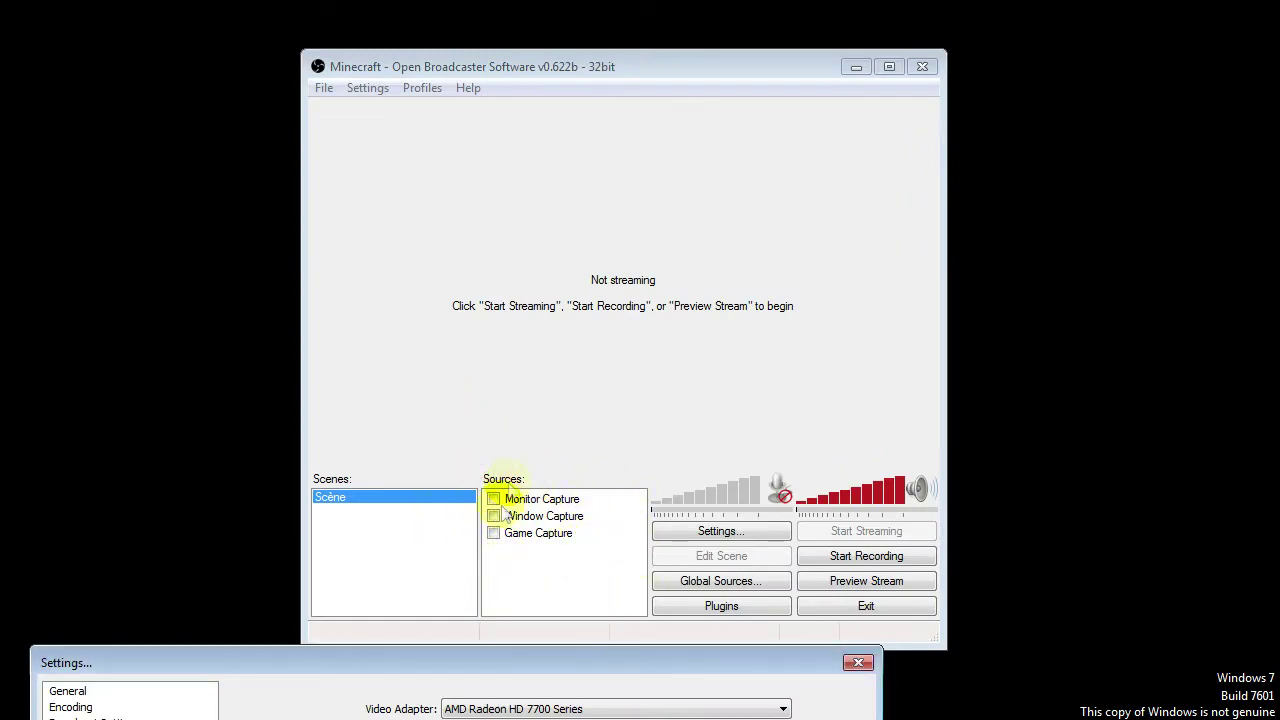
pyautogui.moveTo(512, 662); pyautogui.dragTo(574, 40)
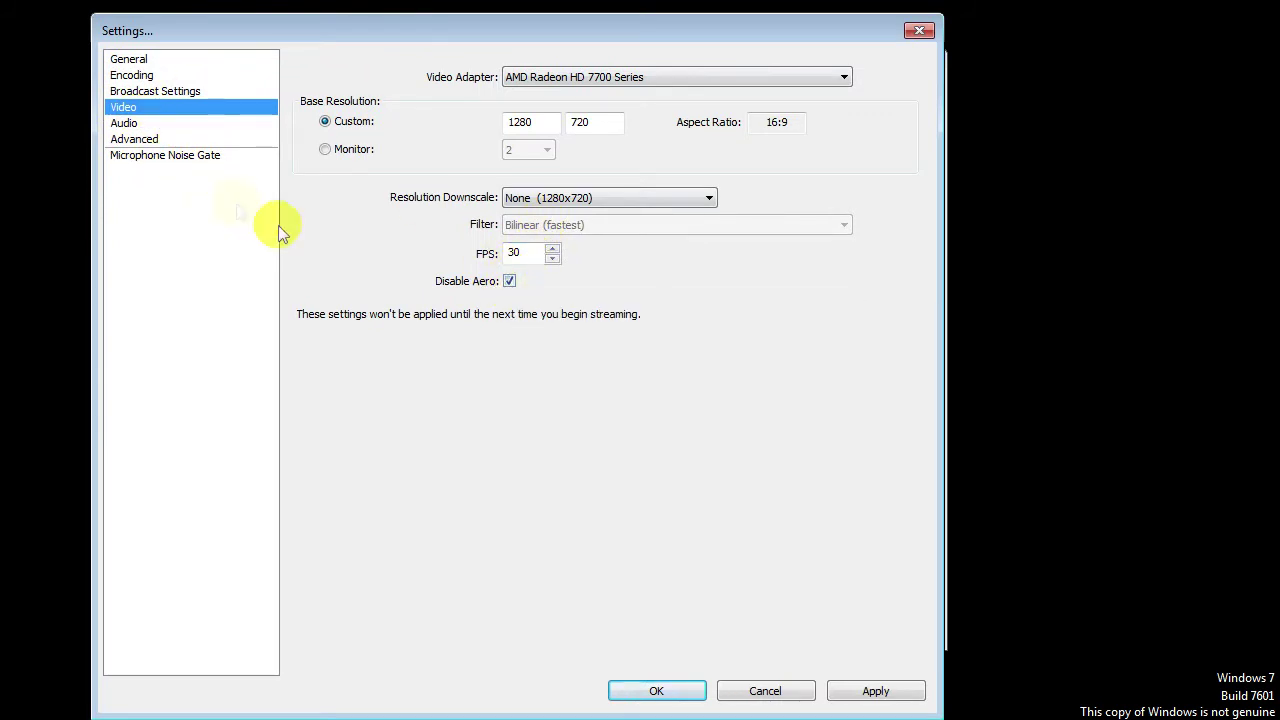
pyautogui.click(509, 281)
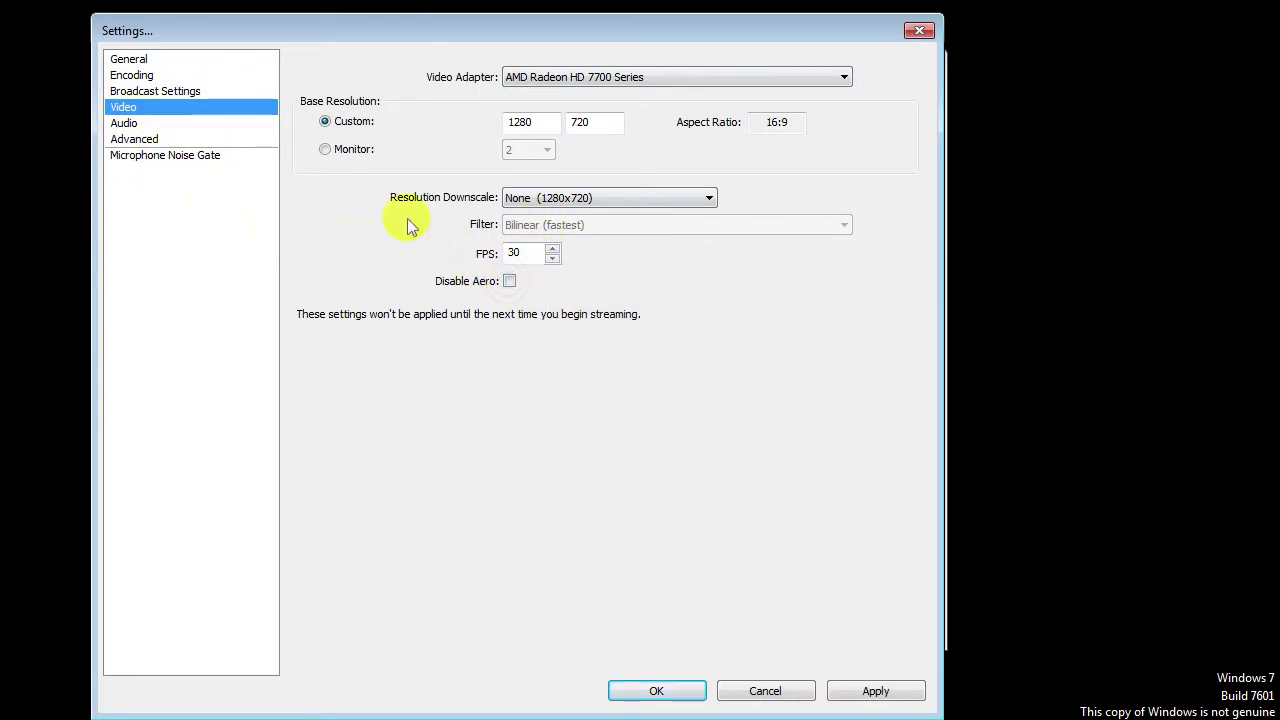
# Open Audio without applying changes, try the Logitech and Realtek speakers, and reset desktop audio to Default.
pyautogui.click(213, 123)
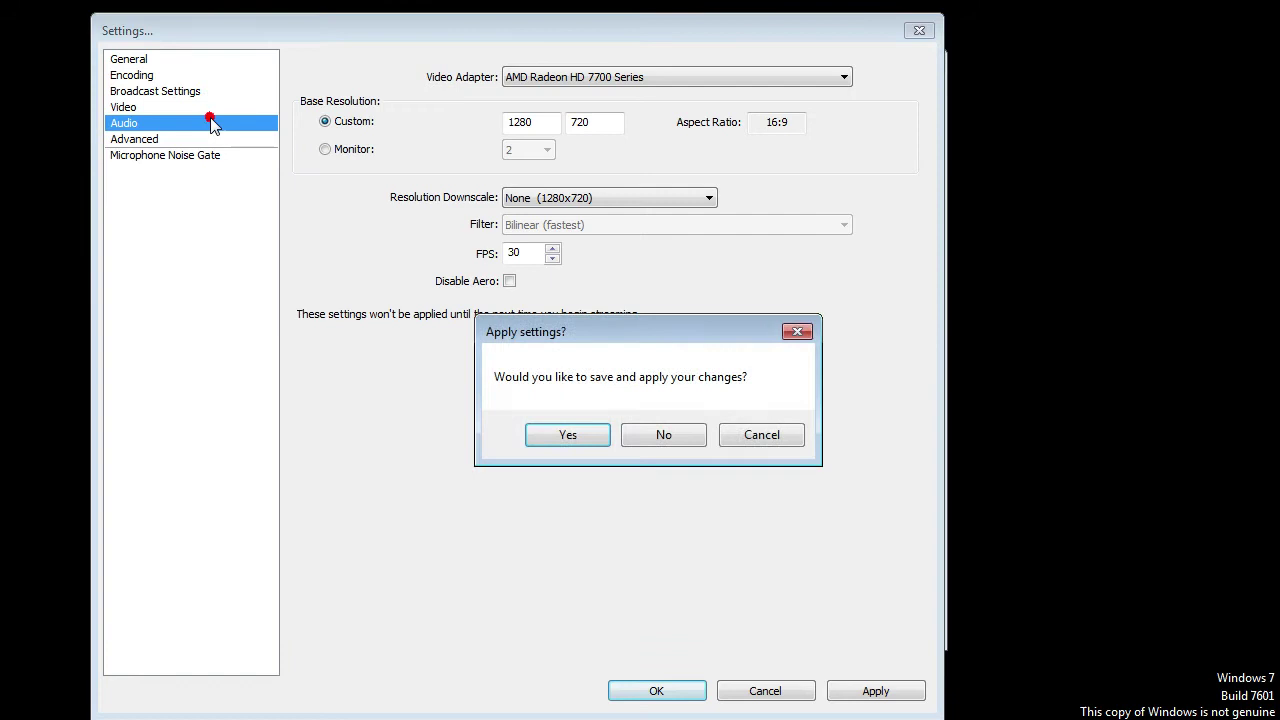
pyautogui.click(657, 436)
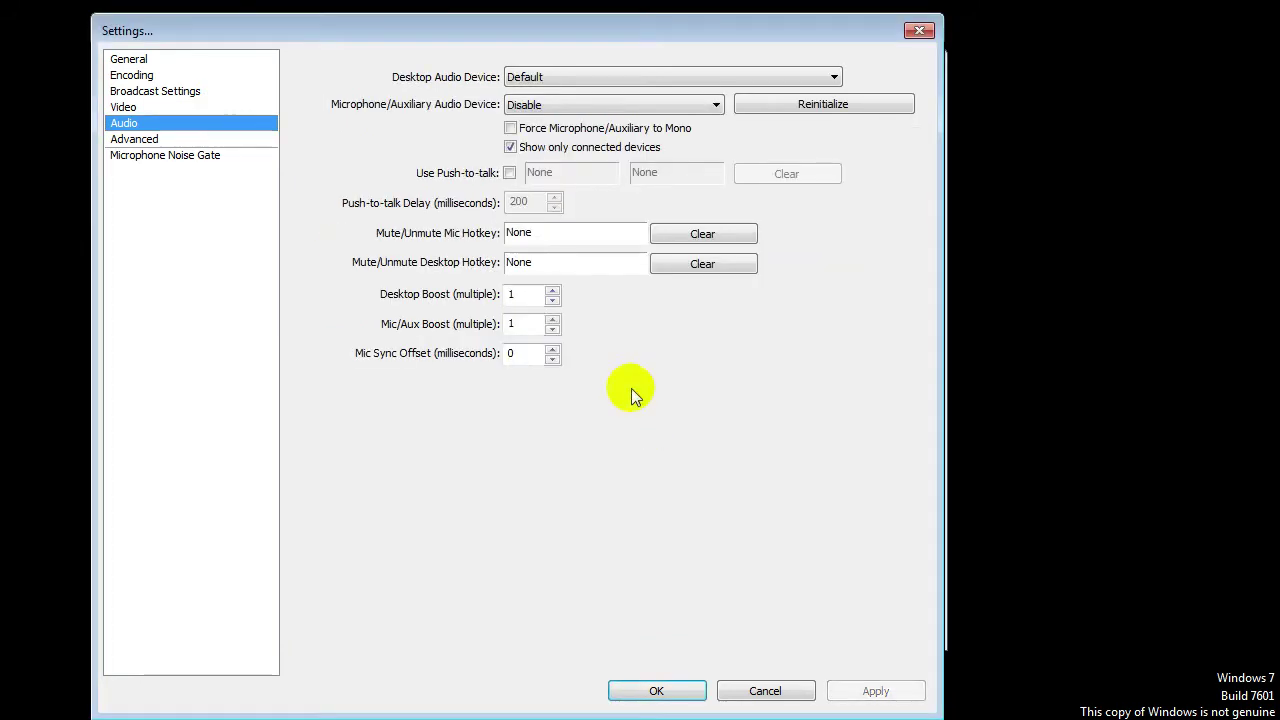
pyautogui.click(624, 74)
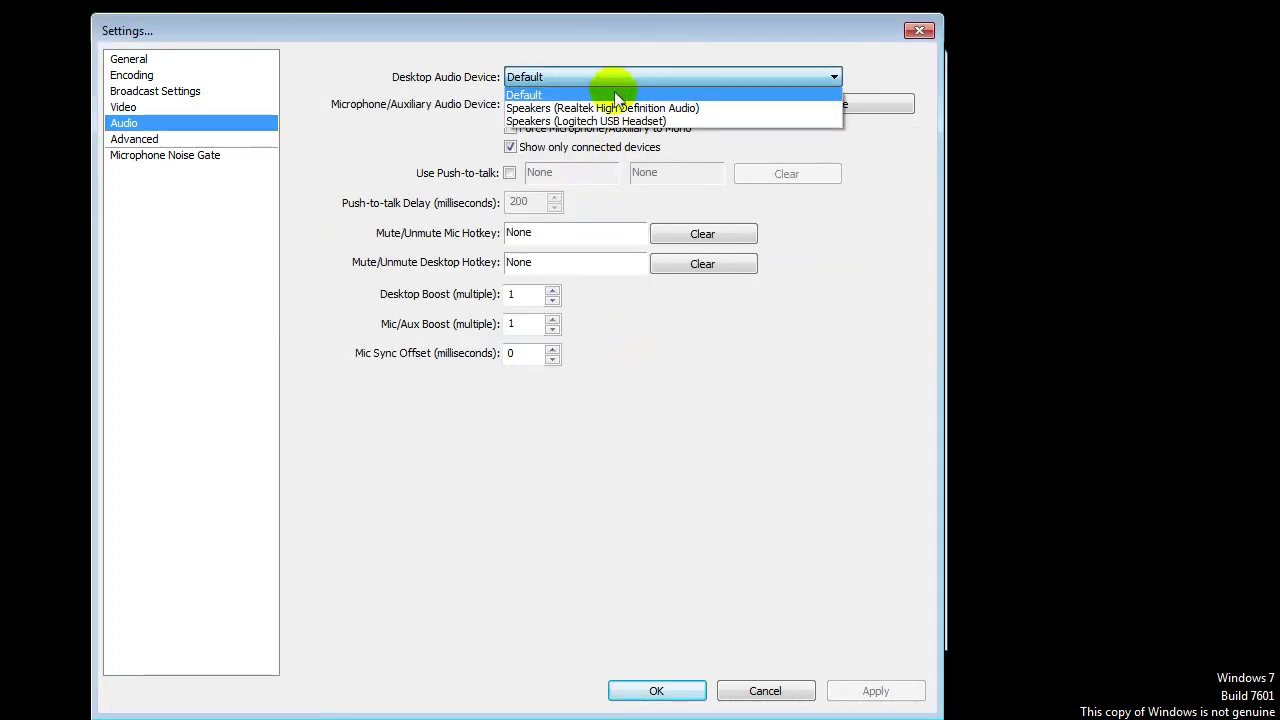
pyautogui.click(580, 94)
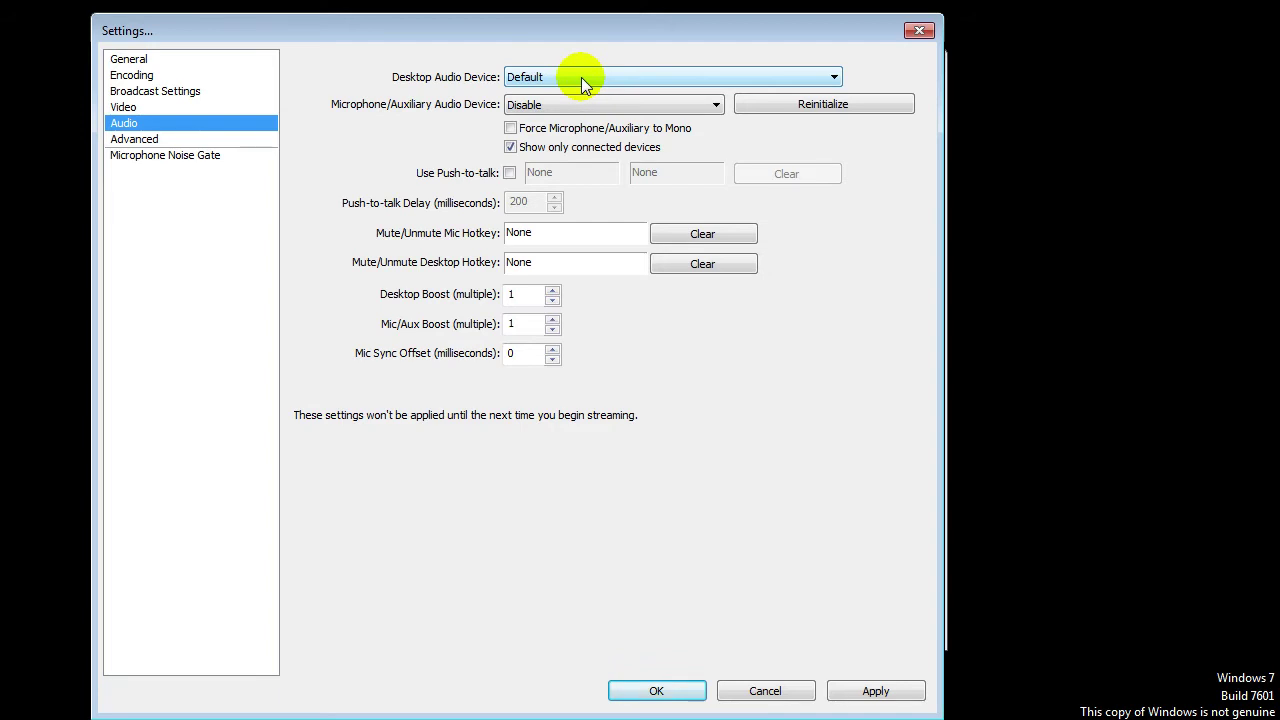
pyautogui.click(668, 78)
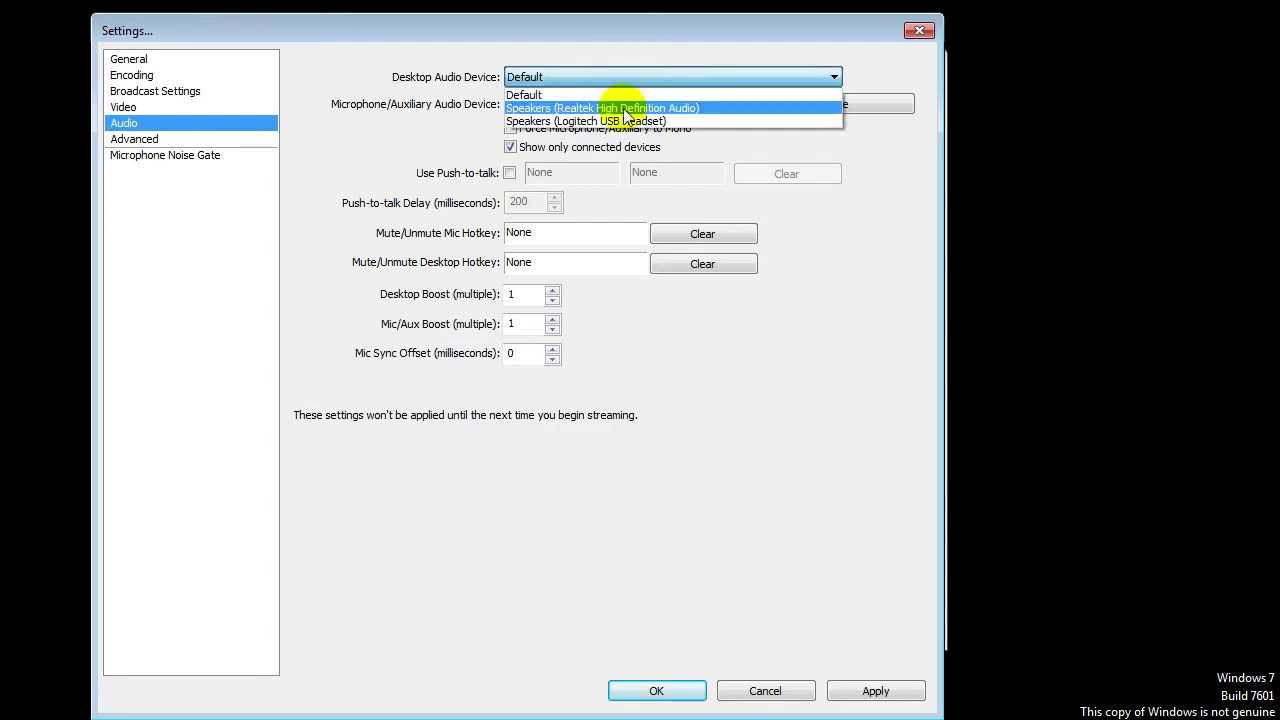
pyautogui.click(605, 121)
pyautogui.click(620, 80)
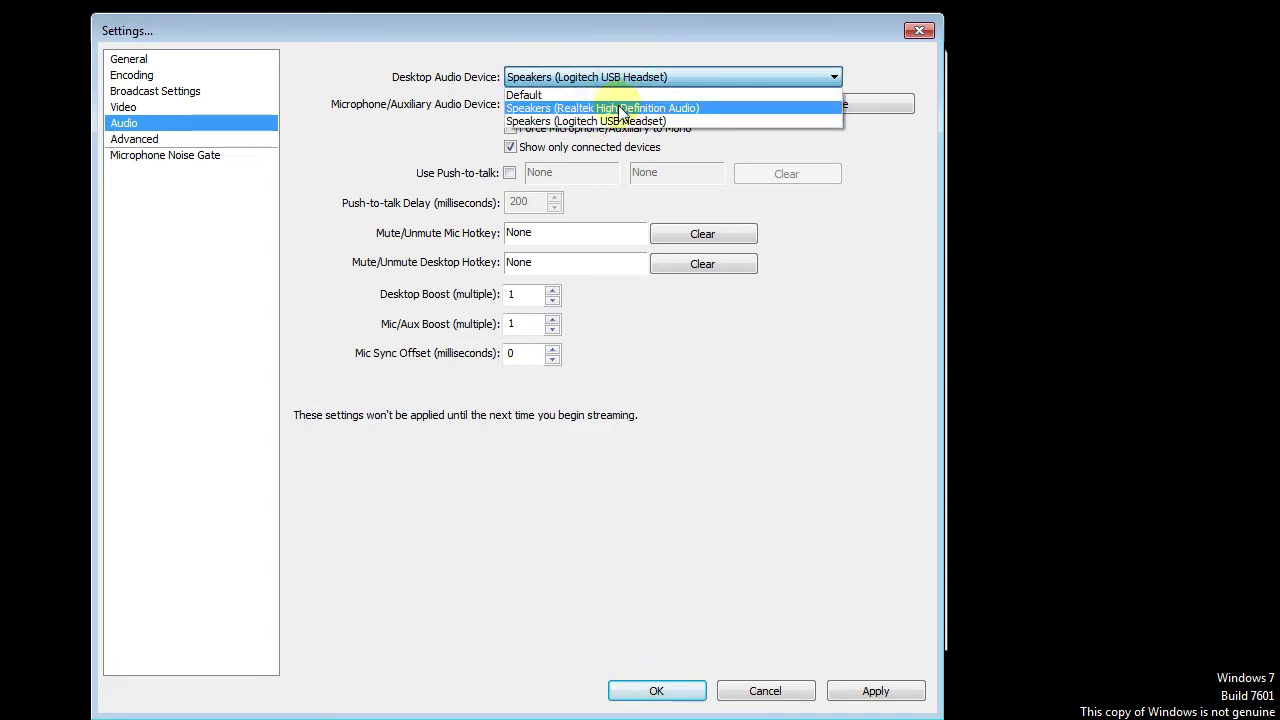
pyautogui.click(622, 103)
pyautogui.click(598, 80)
pyautogui.click(605, 92)
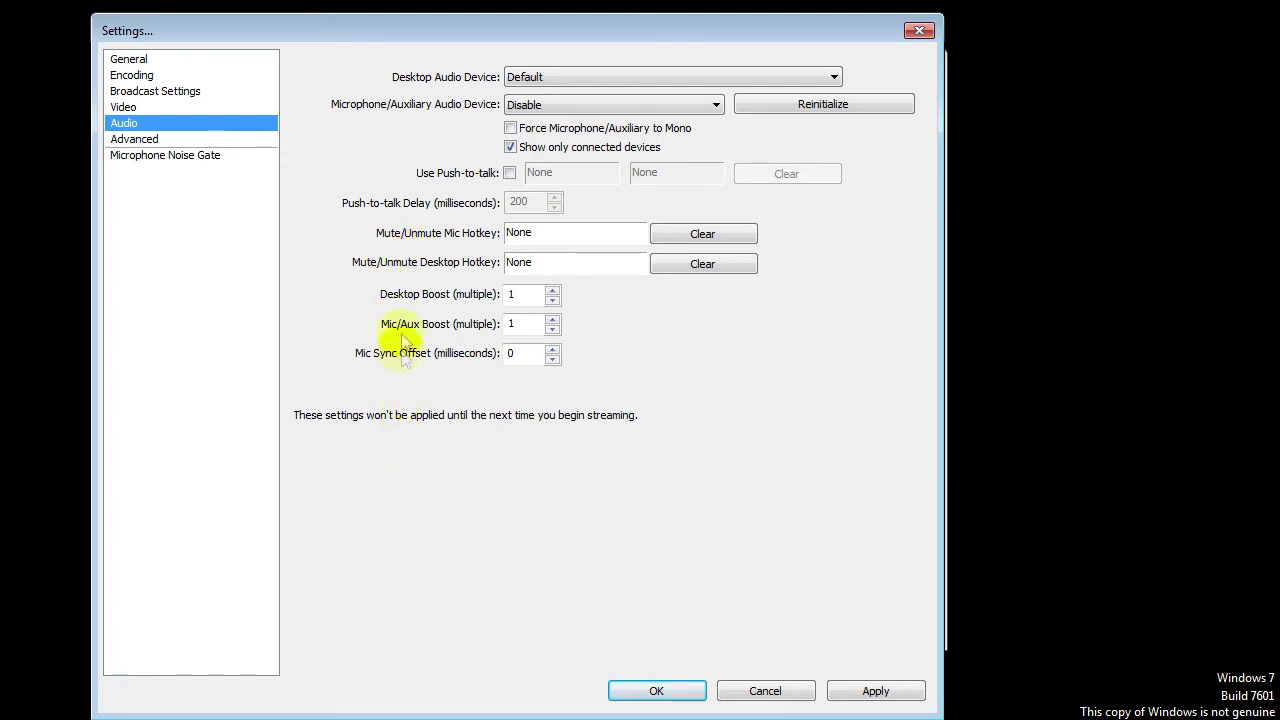
pyautogui.click(360, 288)
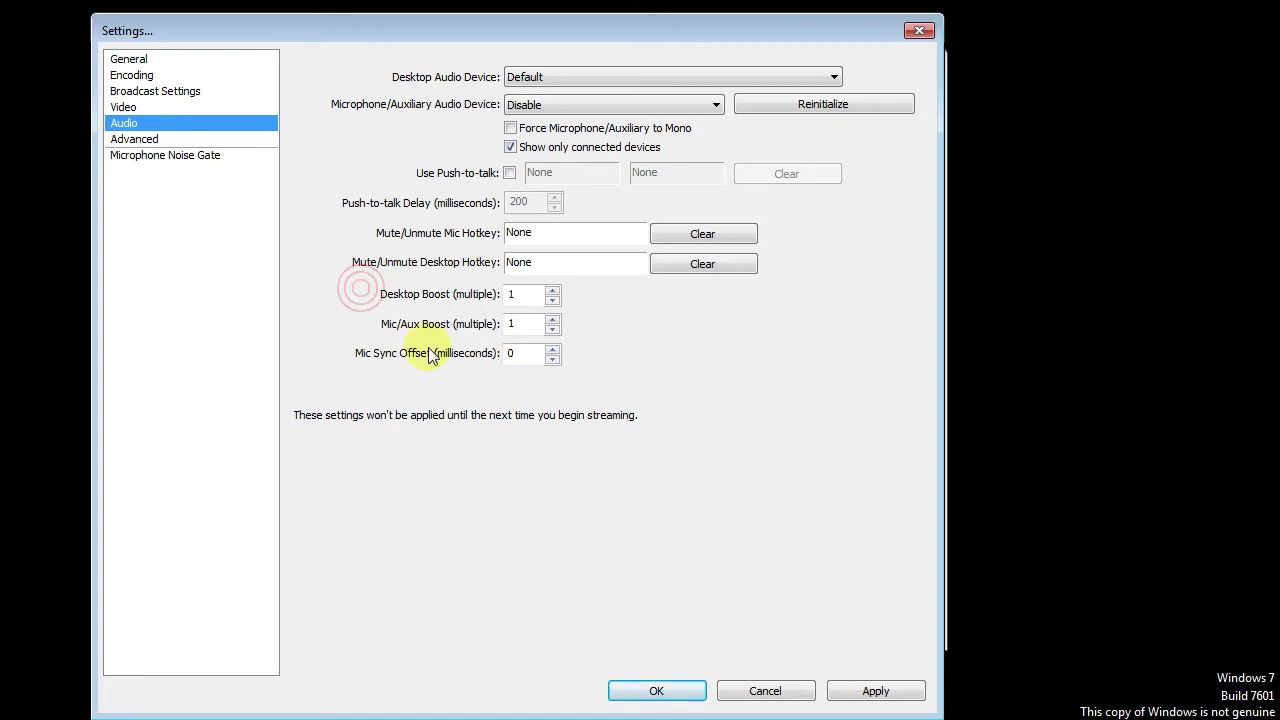
# Open the Advanced page and keep process priority at High.
pyautogui.click(224, 140)
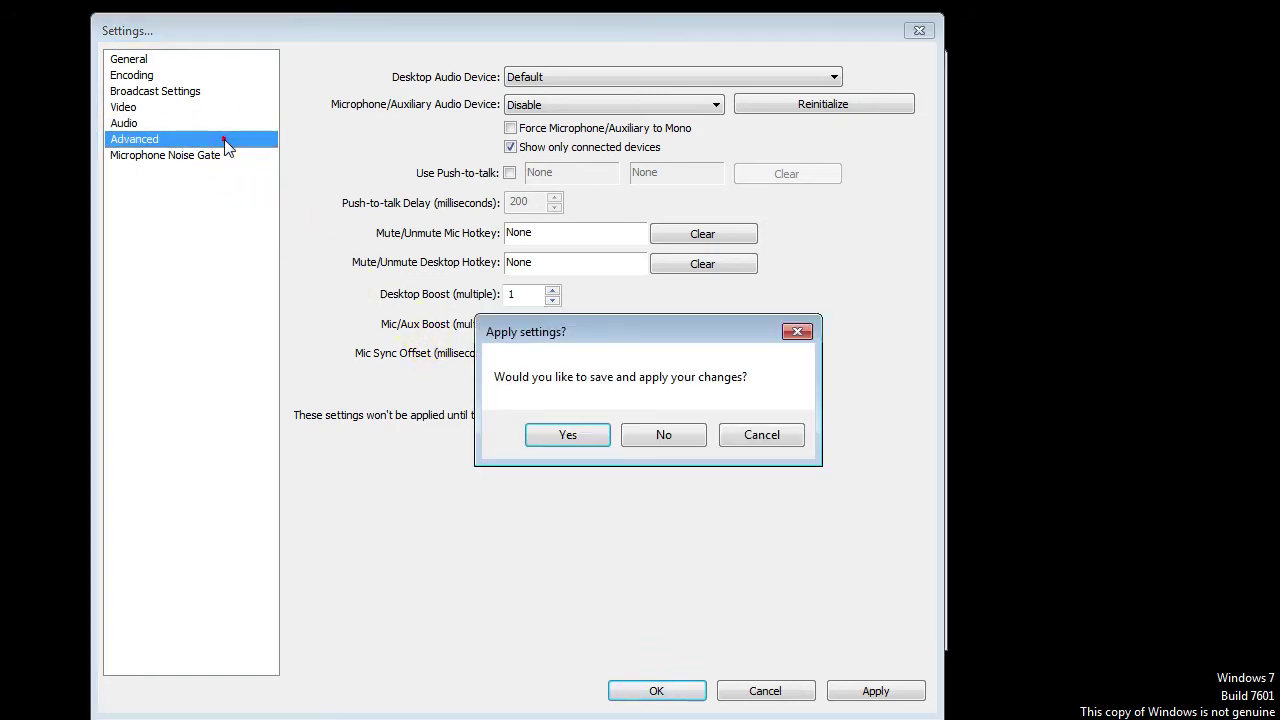
pyautogui.click(648, 436)
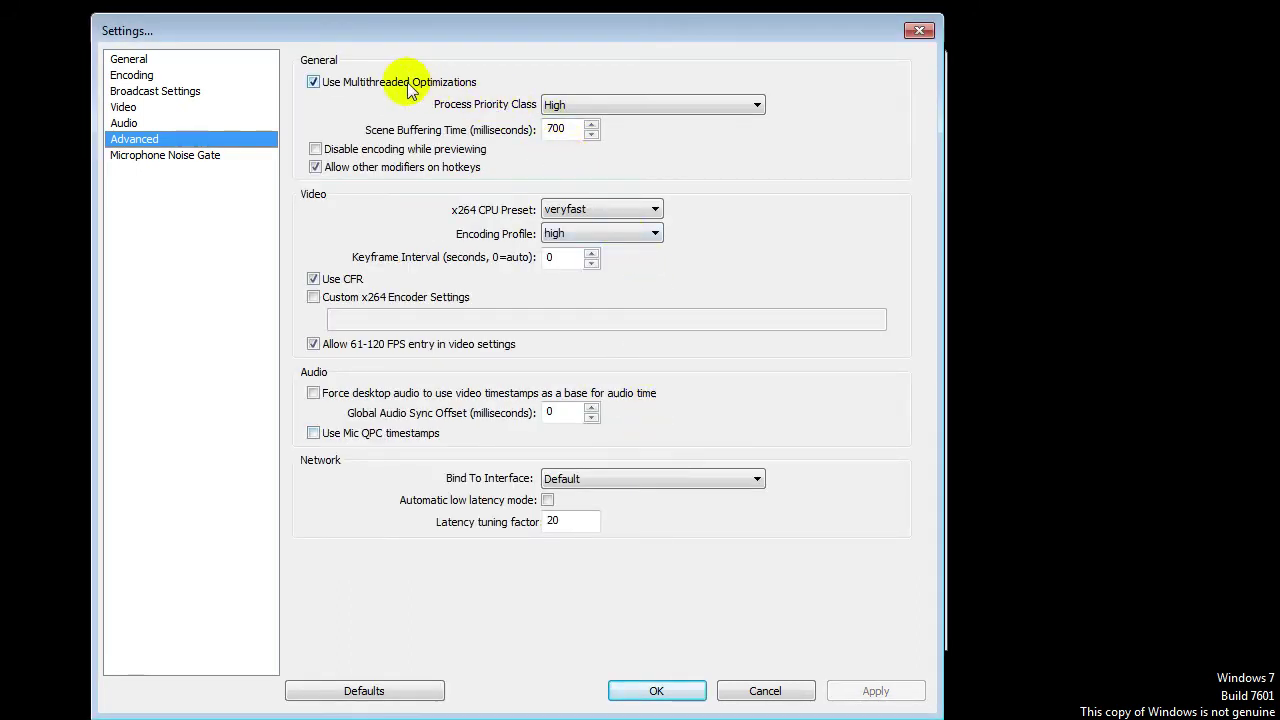
pyautogui.click(567, 110)
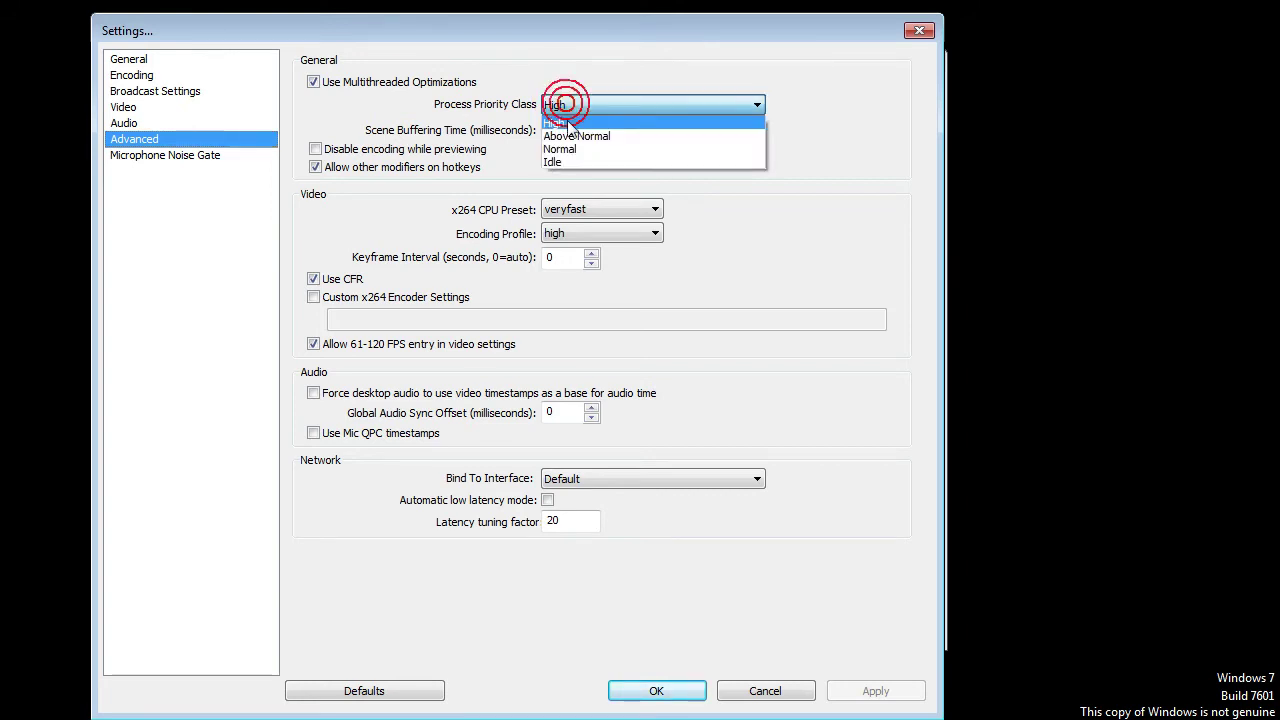
pyautogui.click(560, 120)
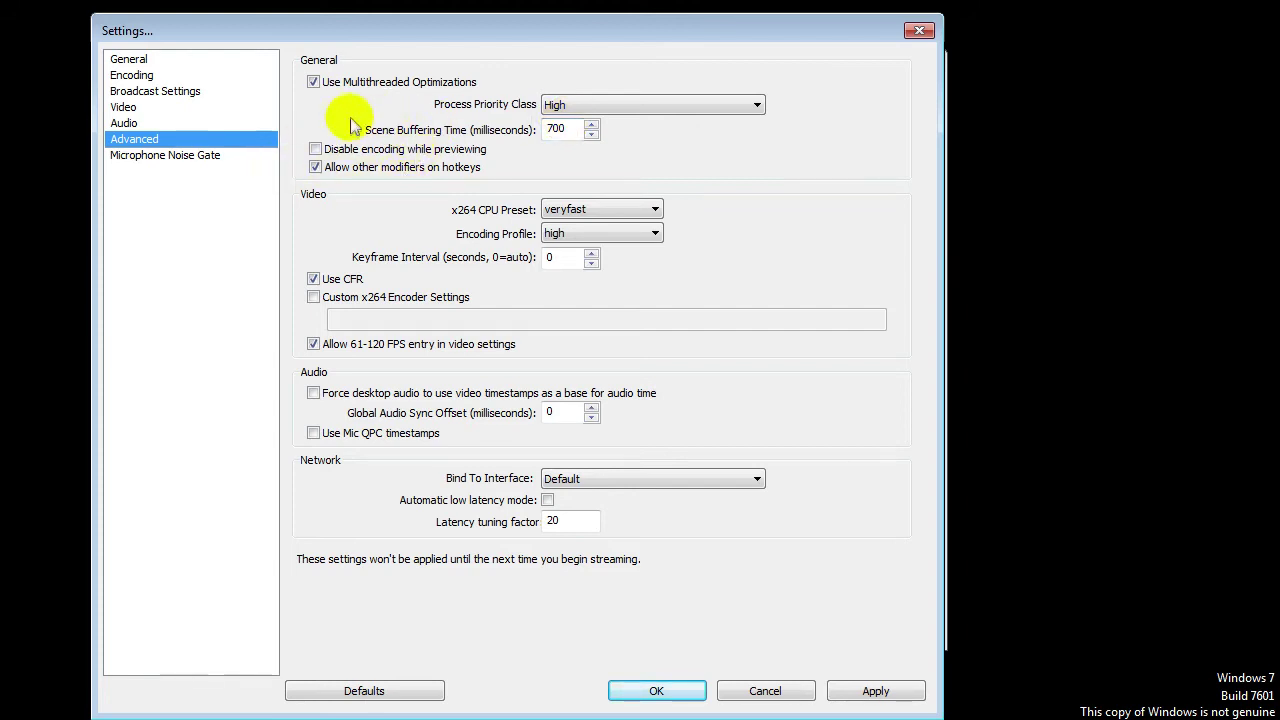
# Try the medium x264 preset, refuse the warning, and keep the preset at veryfast.
pyautogui.click(553, 209)
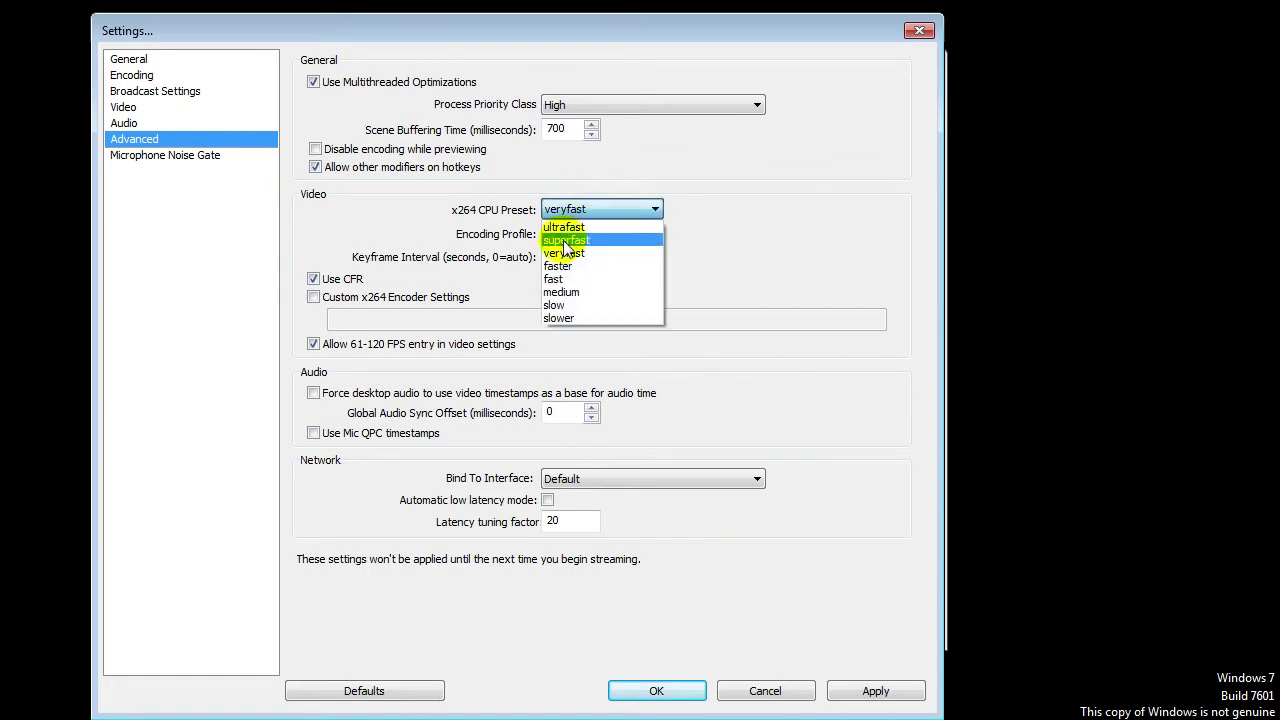
pyautogui.click(560, 292)
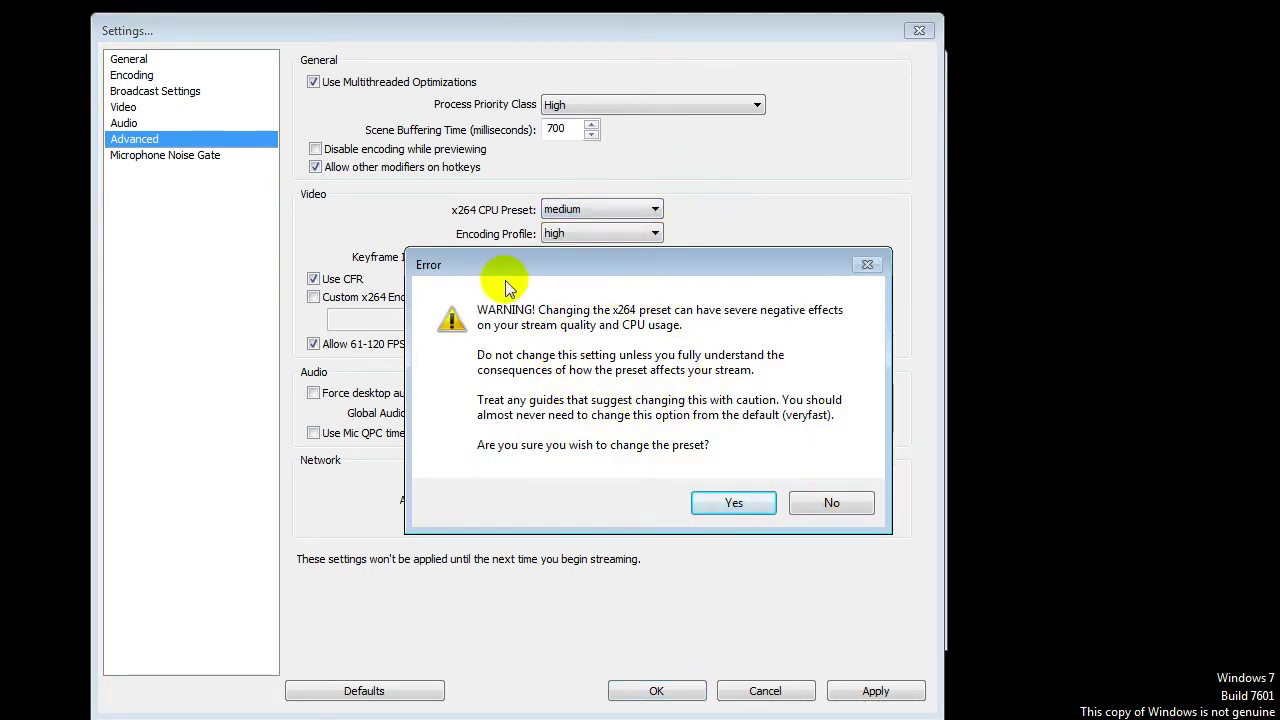
pyautogui.click(830, 503)
pyautogui.click(651, 209)
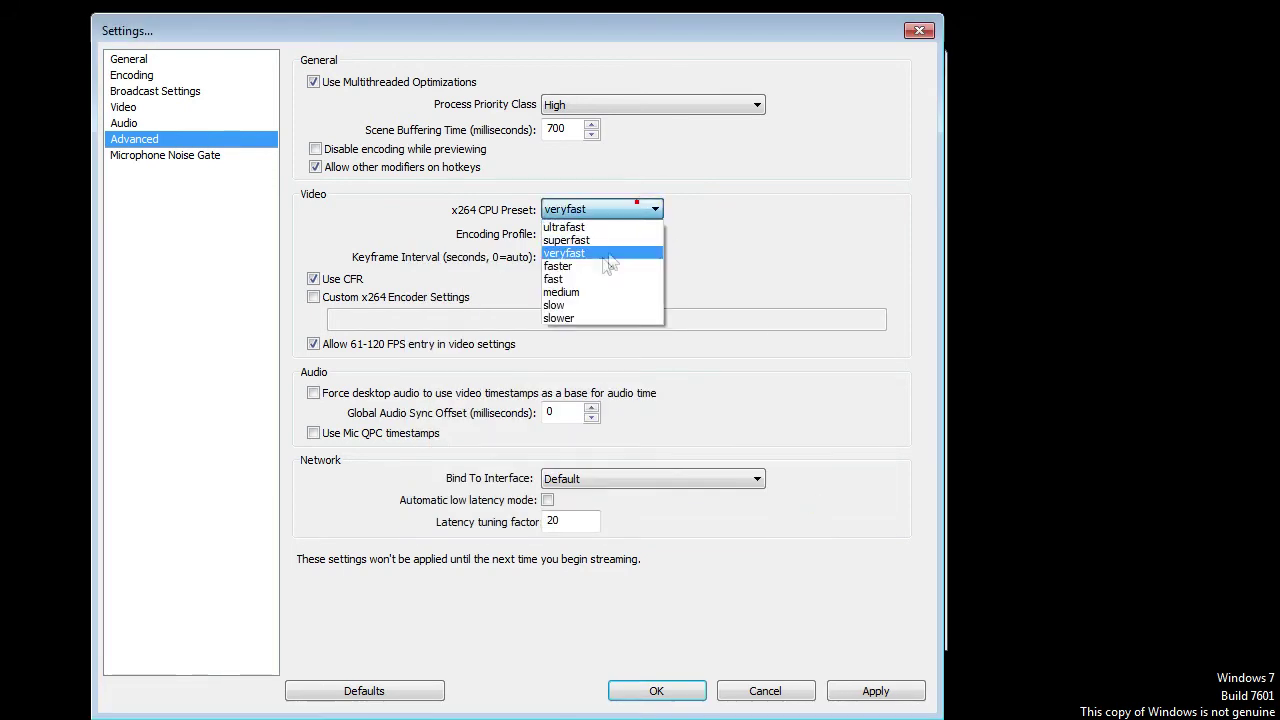
pyautogui.click(593, 252)
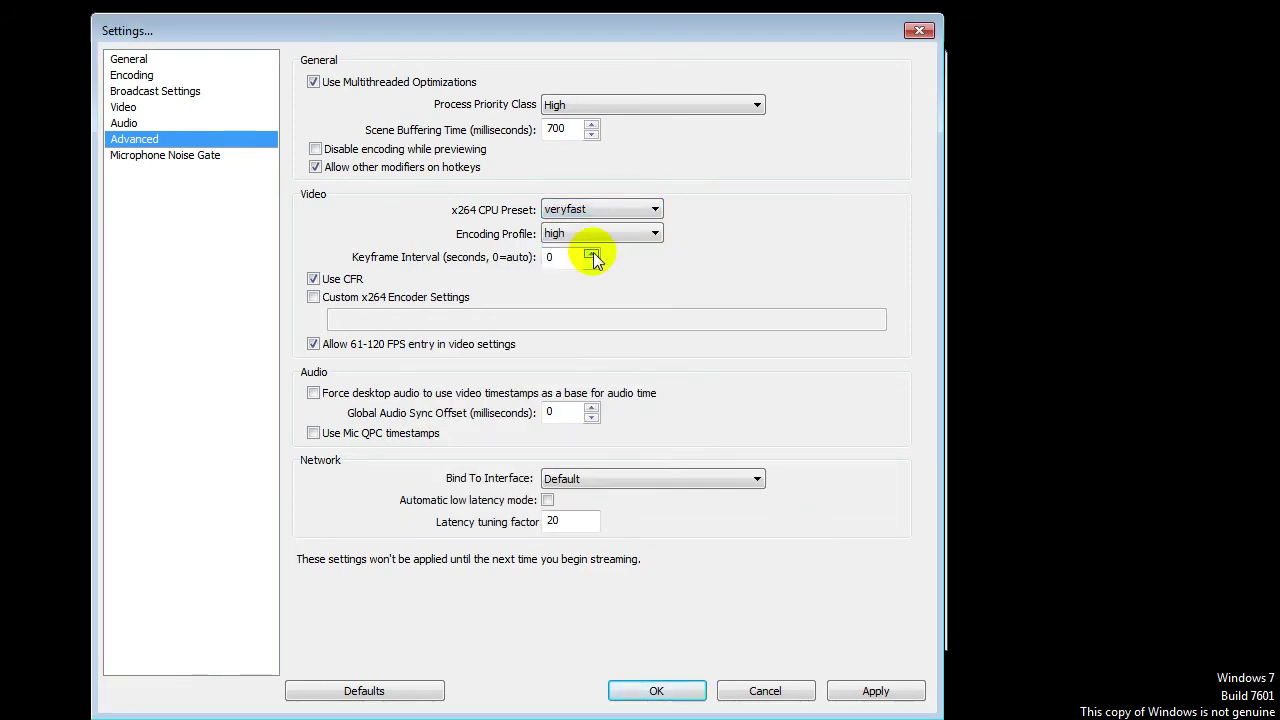
# Keep the high encoding profile and uncheck Allow 61-120 FPS entry.
pyautogui.click(612, 236)
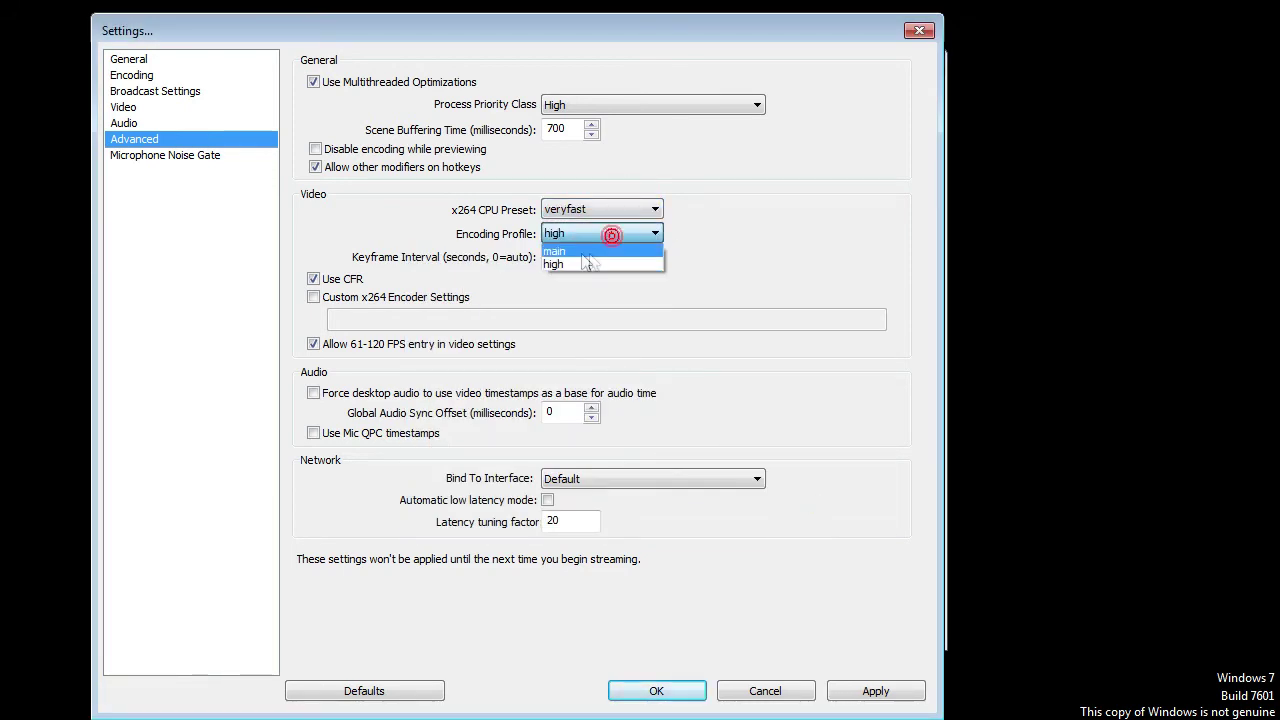
pyautogui.click(550, 264)
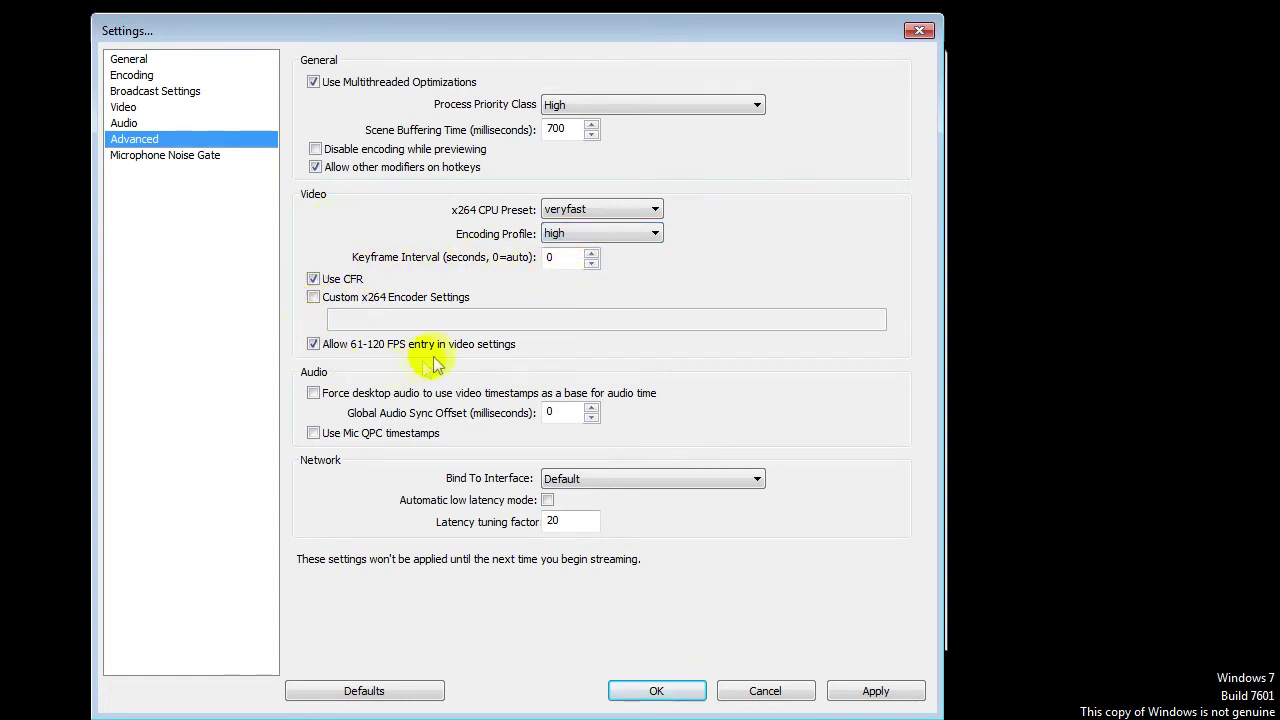
pyautogui.click(314, 344)
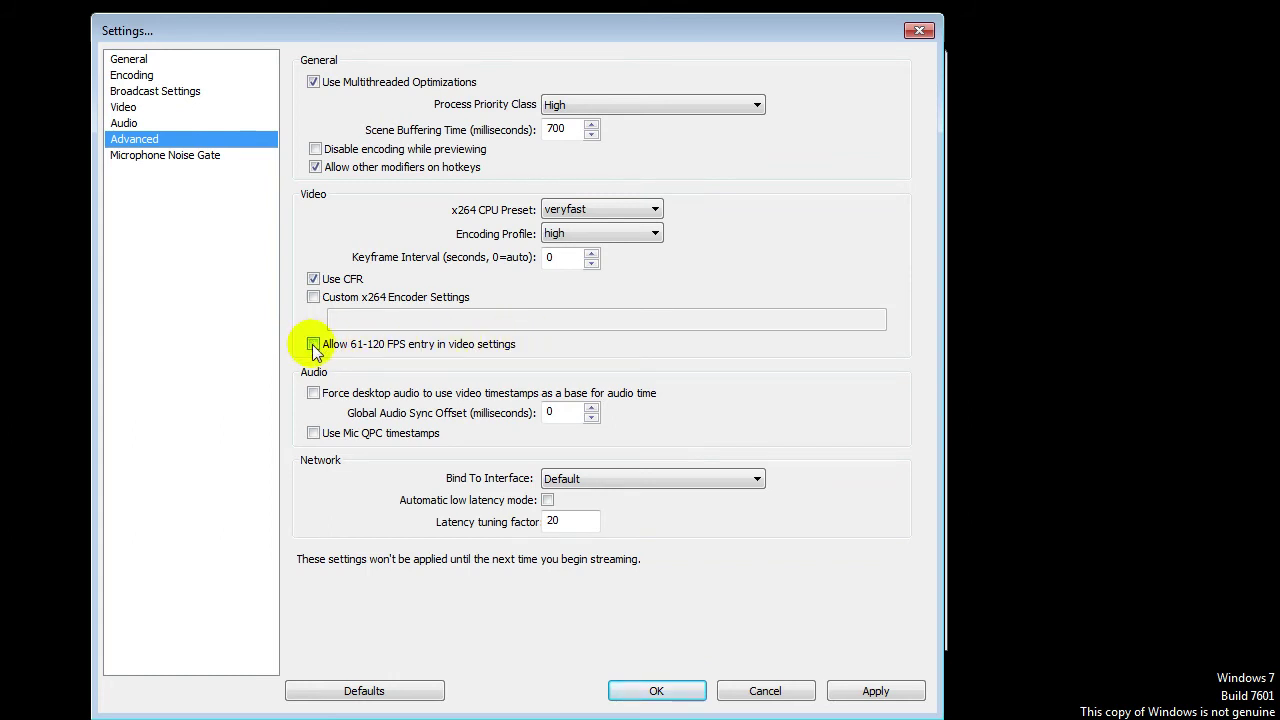
pyautogui.click(150, 123)
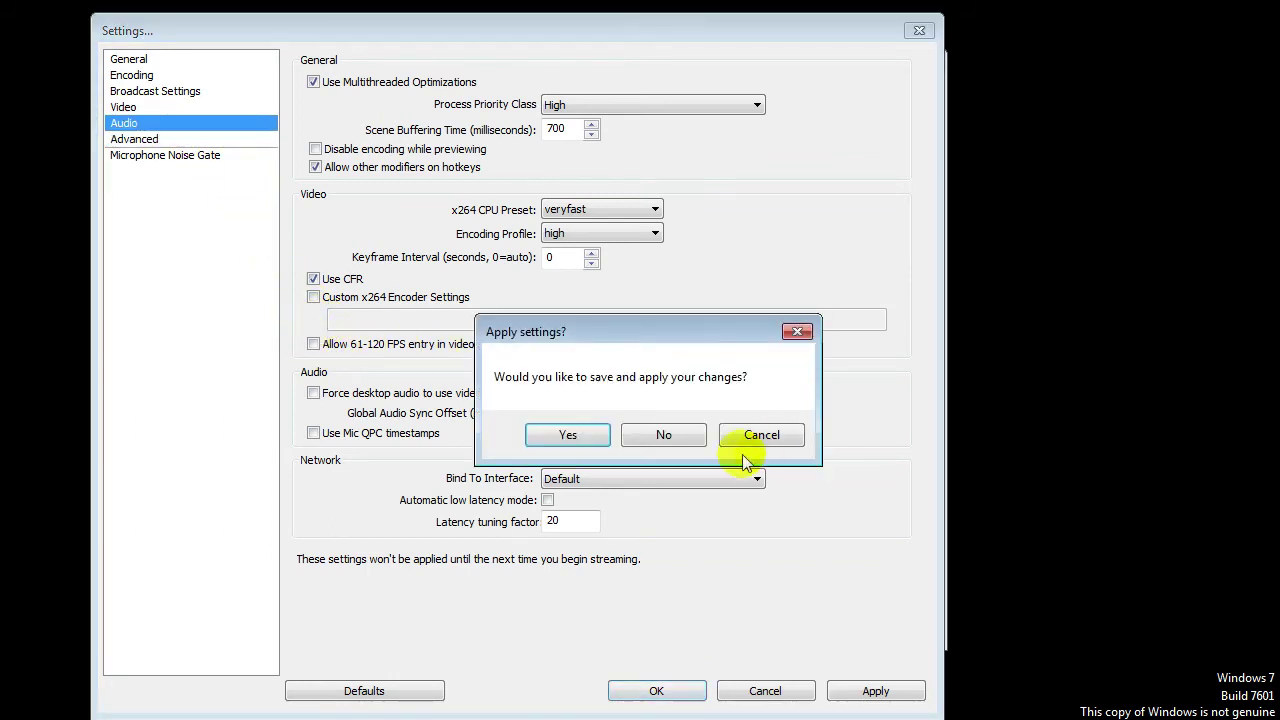
# Discard changes and browse the Video, Audio and Advanced pages, toggling 61-120 FPS entry off and on.
pyautogui.click(650, 436)
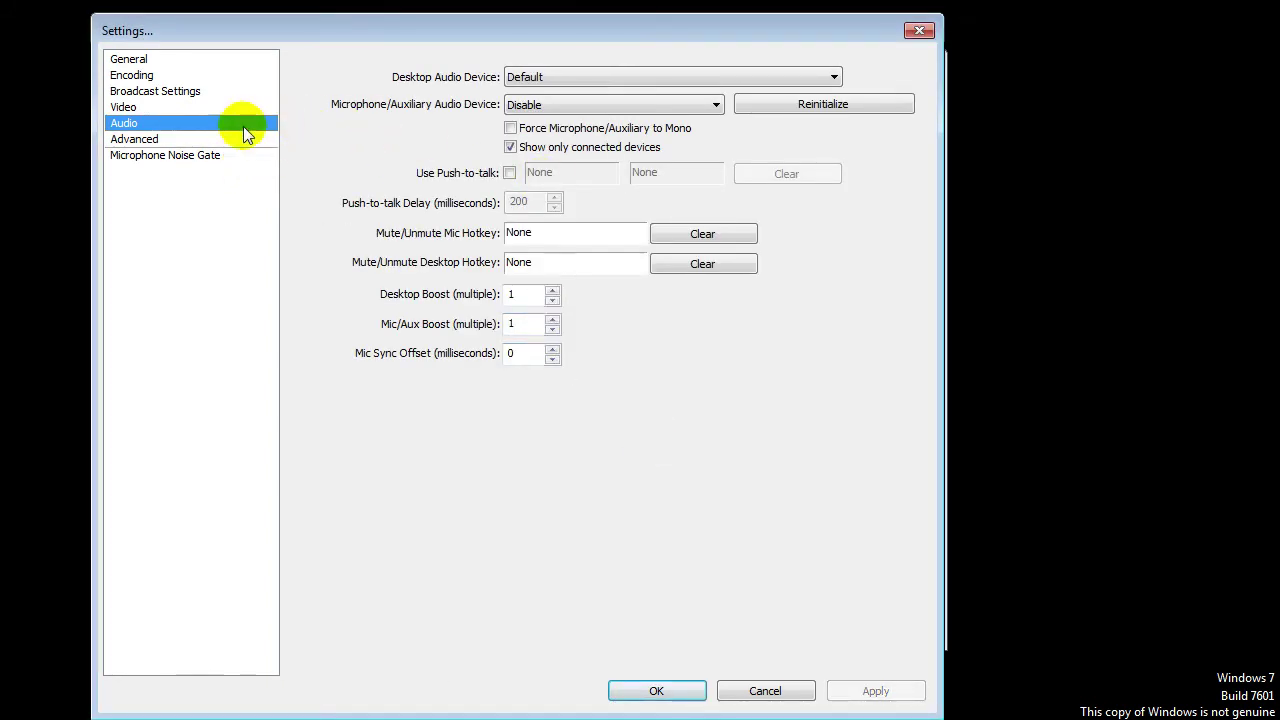
pyautogui.click(172, 108)
pyautogui.doubleClick(516, 254)
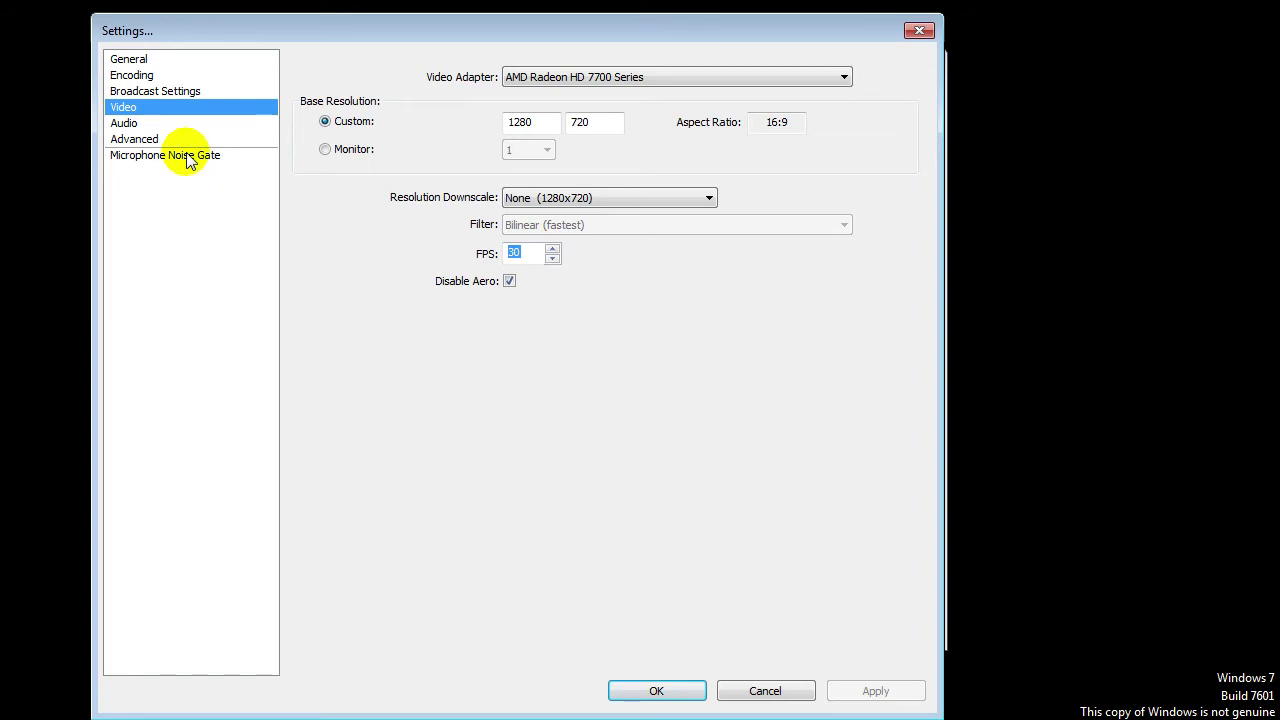
pyautogui.click(124, 123)
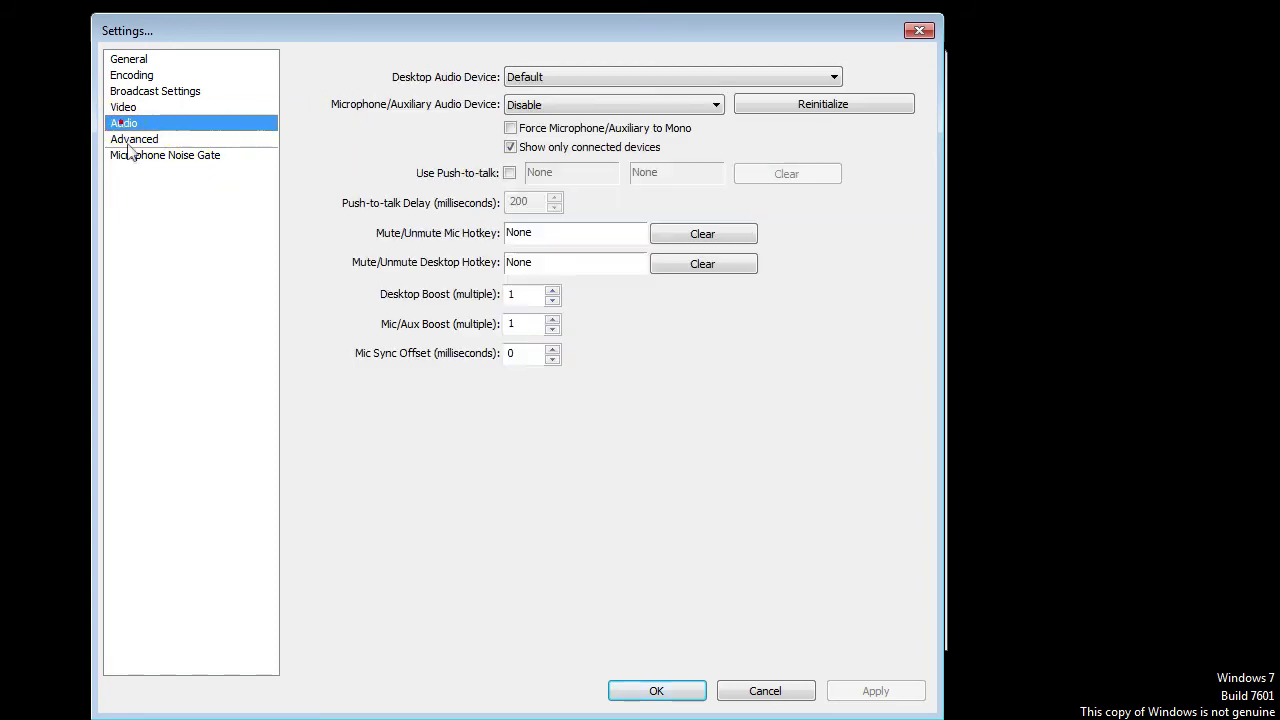
pyautogui.click(132, 142)
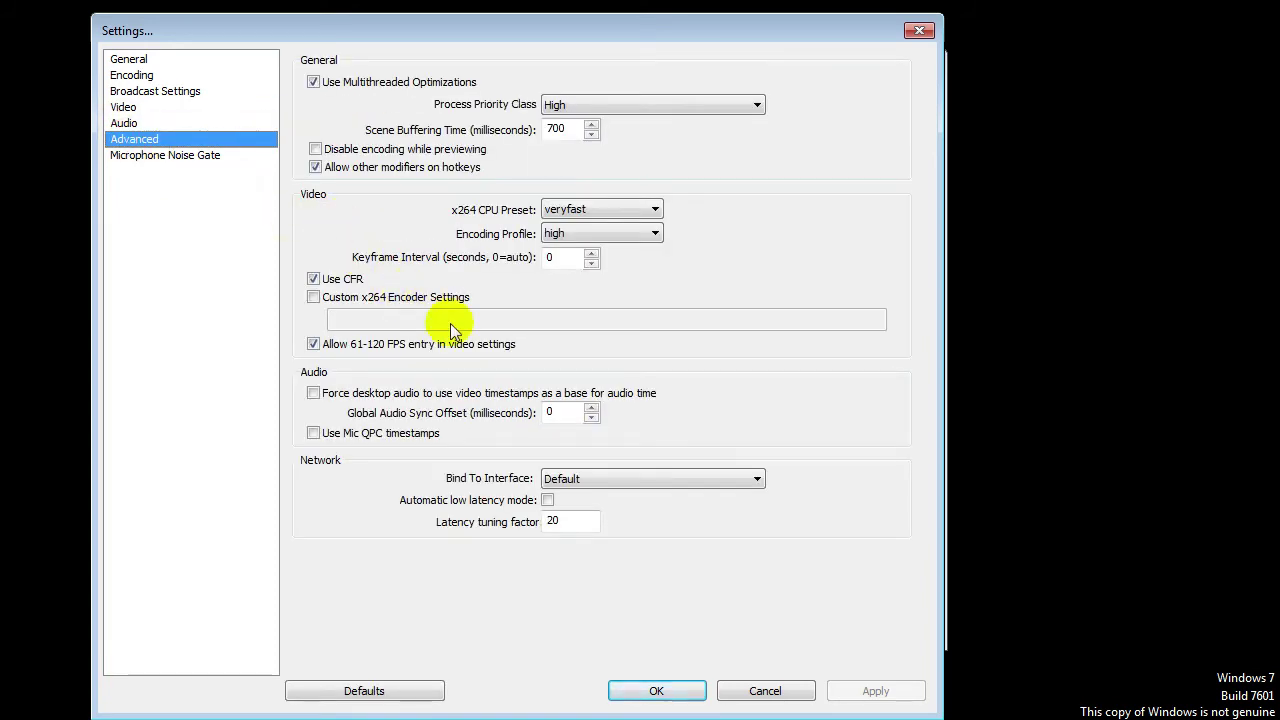
pyautogui.click(493, 343)
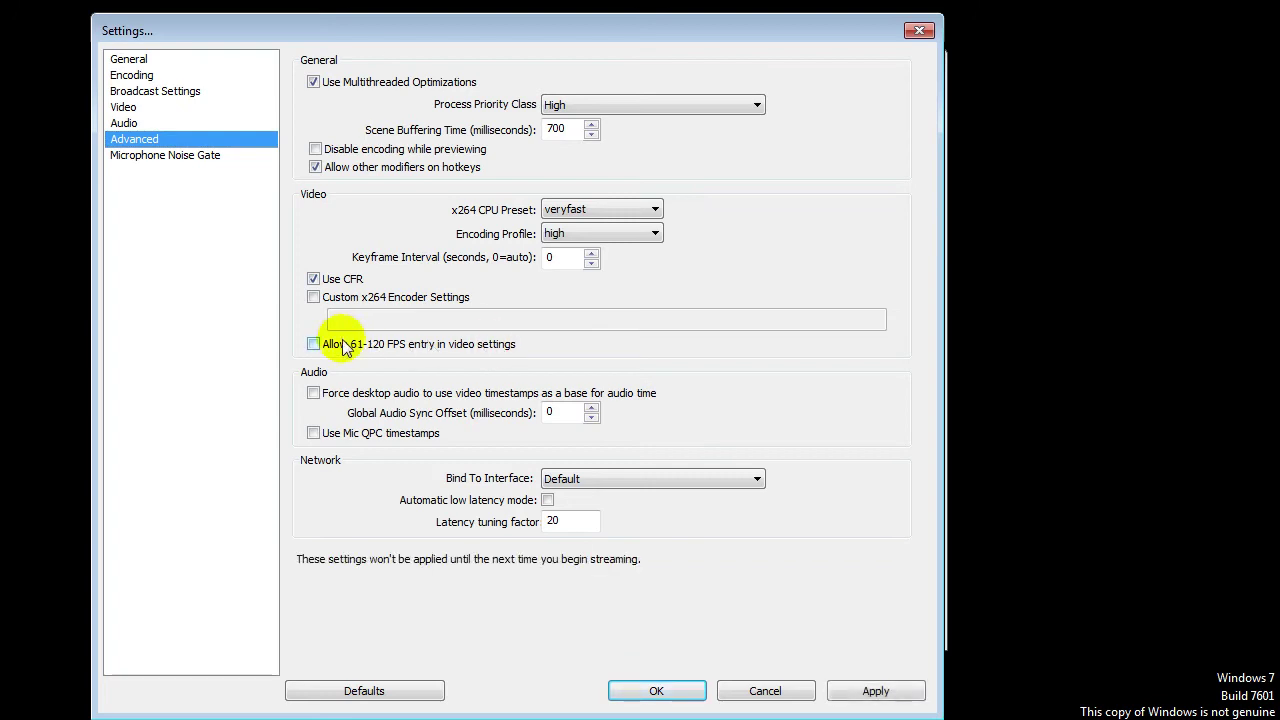
pyautogui.click(350, 343)
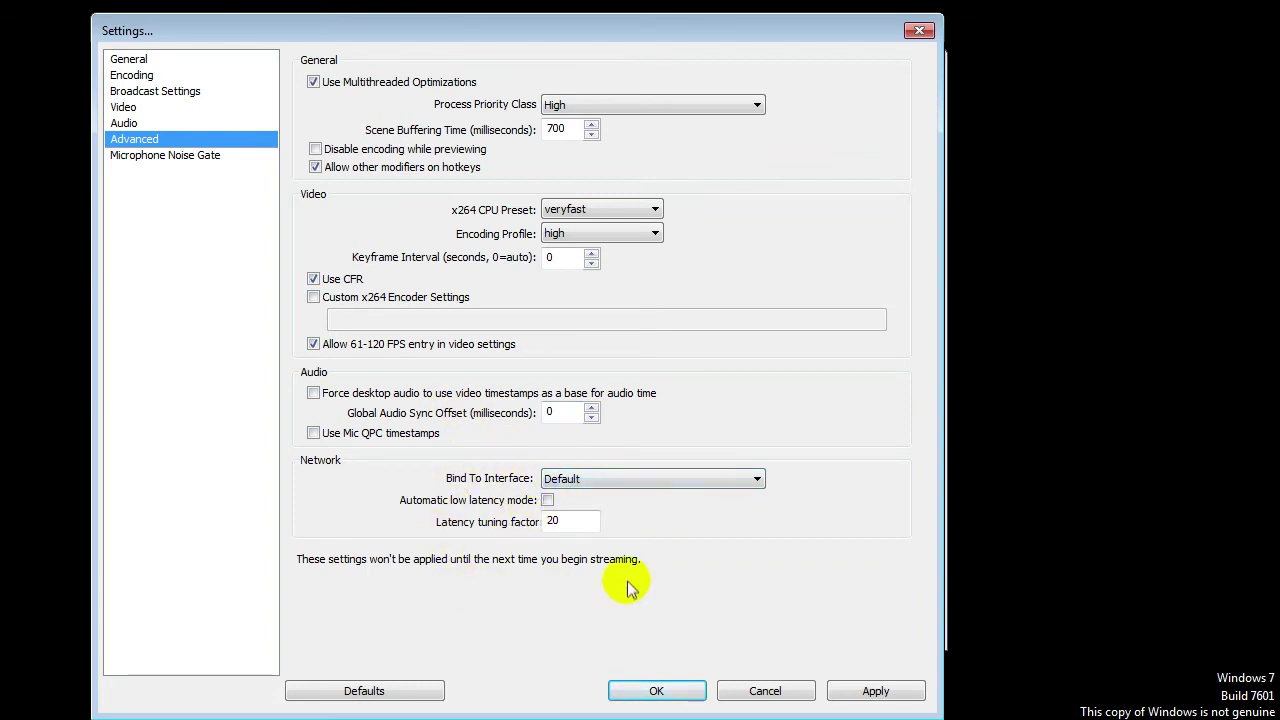
# Visit Microphone Noise Gate, decline saving changes, and close Settings with OK.
pyautogui.click(162, 155)
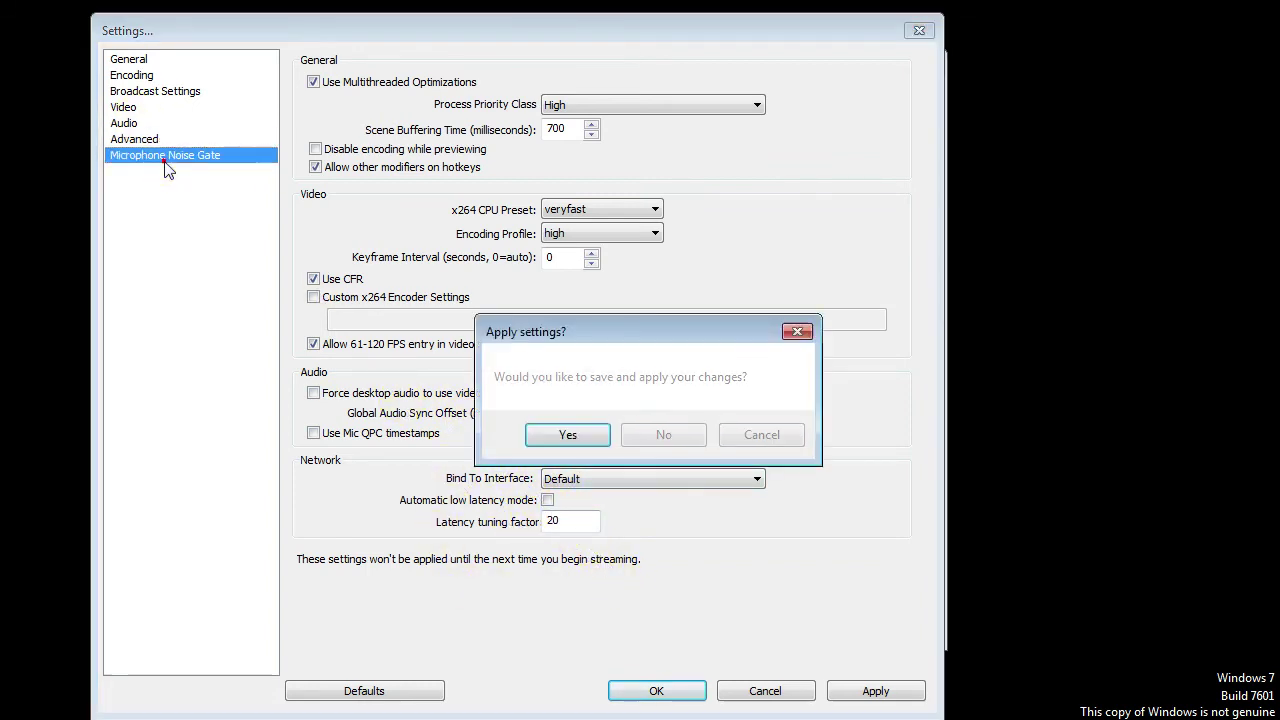
pyautogui.click(663, 434)
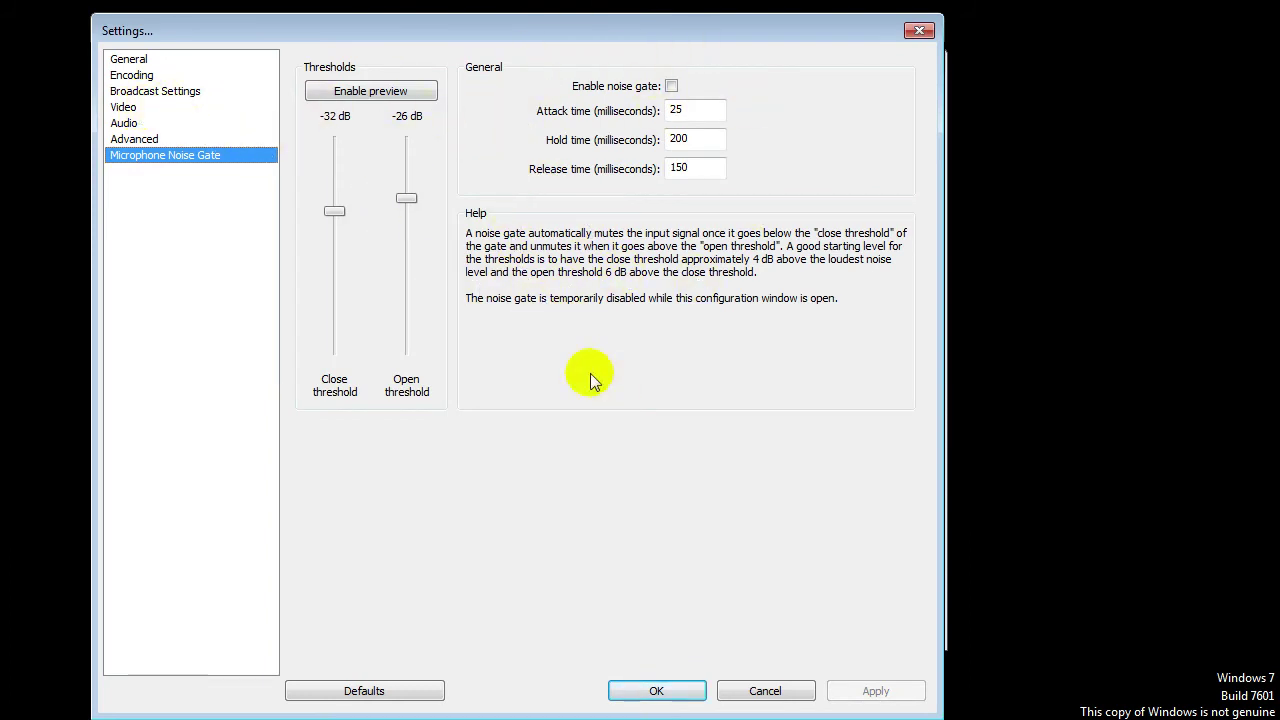
pyautogui.click(671, 692)
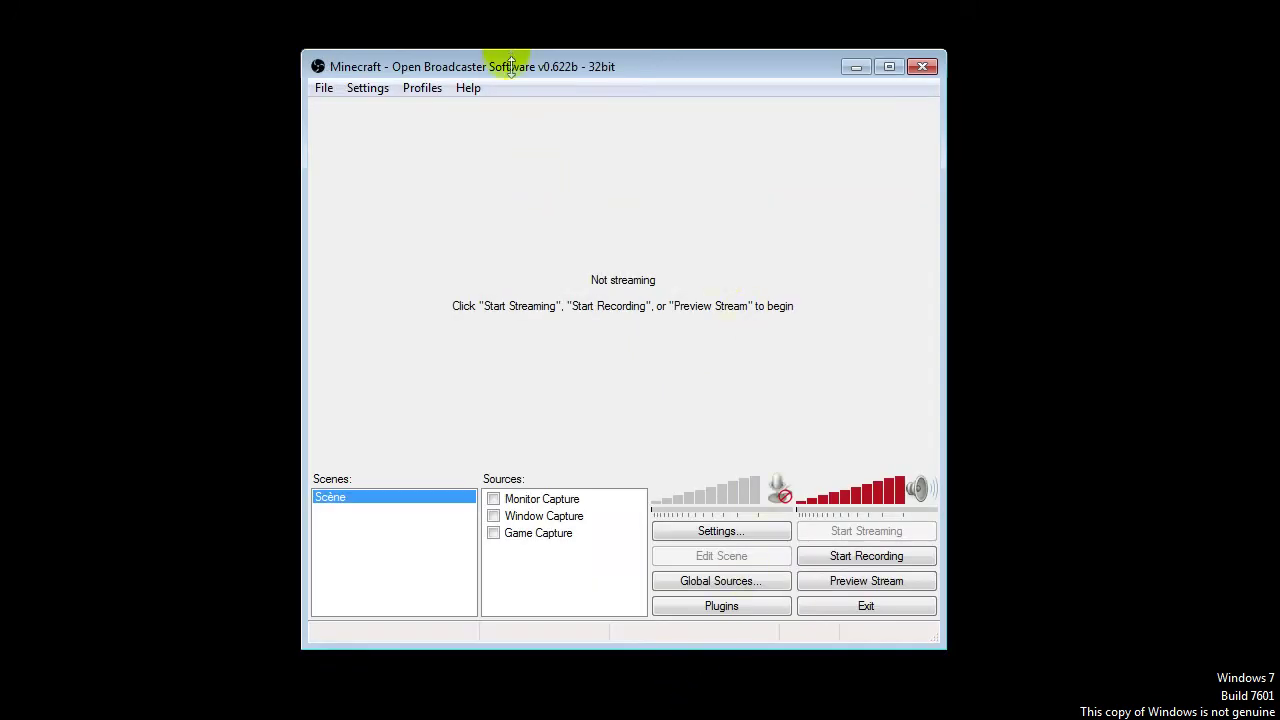
# Select the Scène scene in the Scenes list.
pyautogui.rightClick(339, 502)
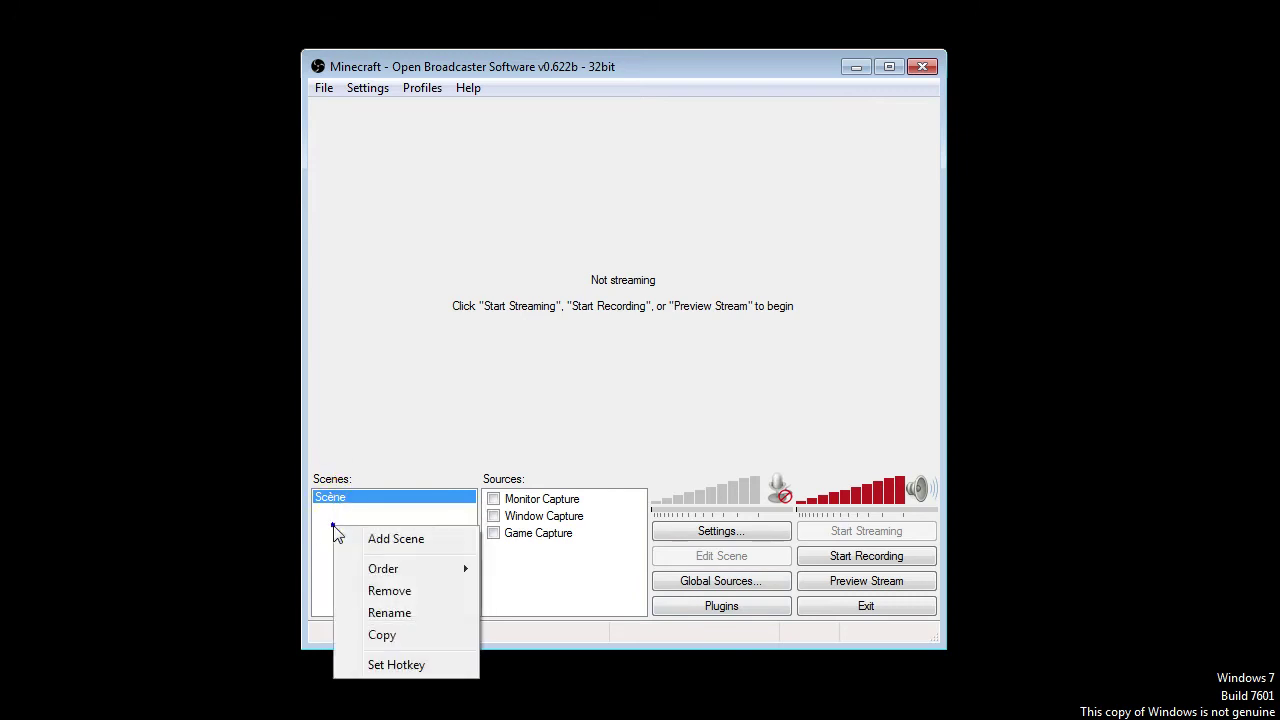
pyautogui.click(376, 499)
pyautogui.click(376, 496)
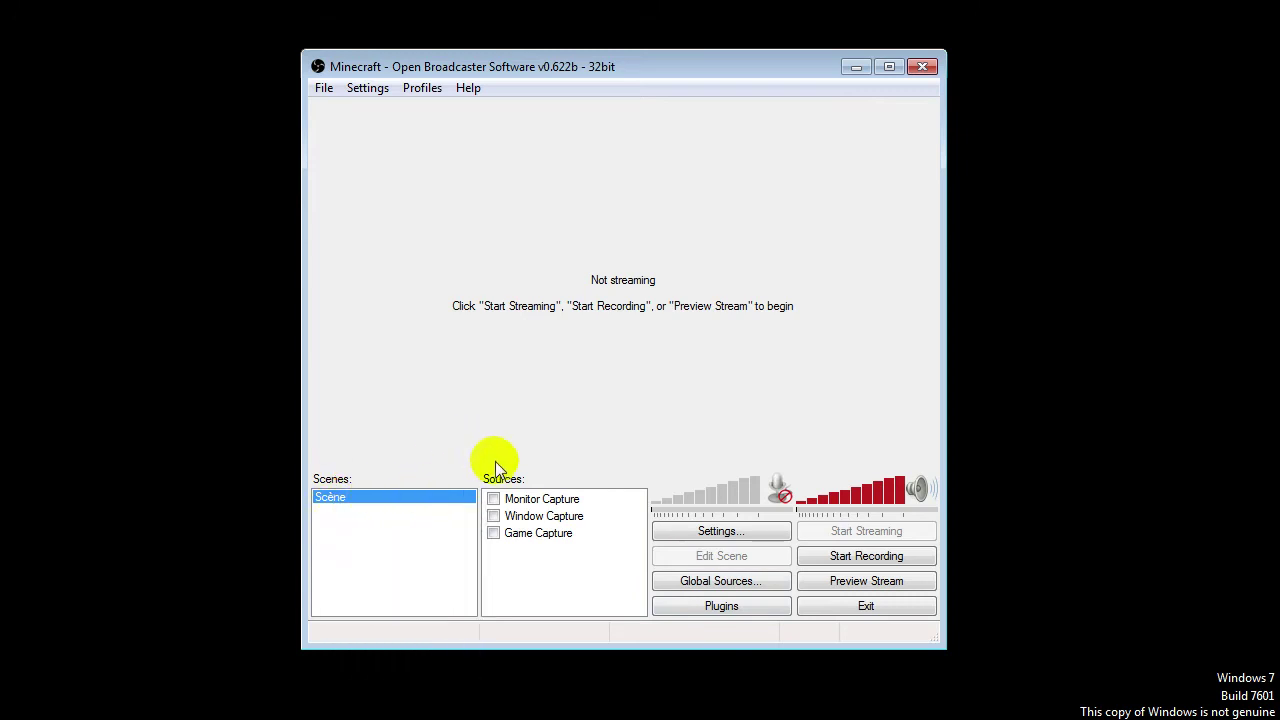
# Open the Game Capture source's properties, which show Audacity as the application and Gamma 1.00.
pyautogui.rightClick(561, 565)
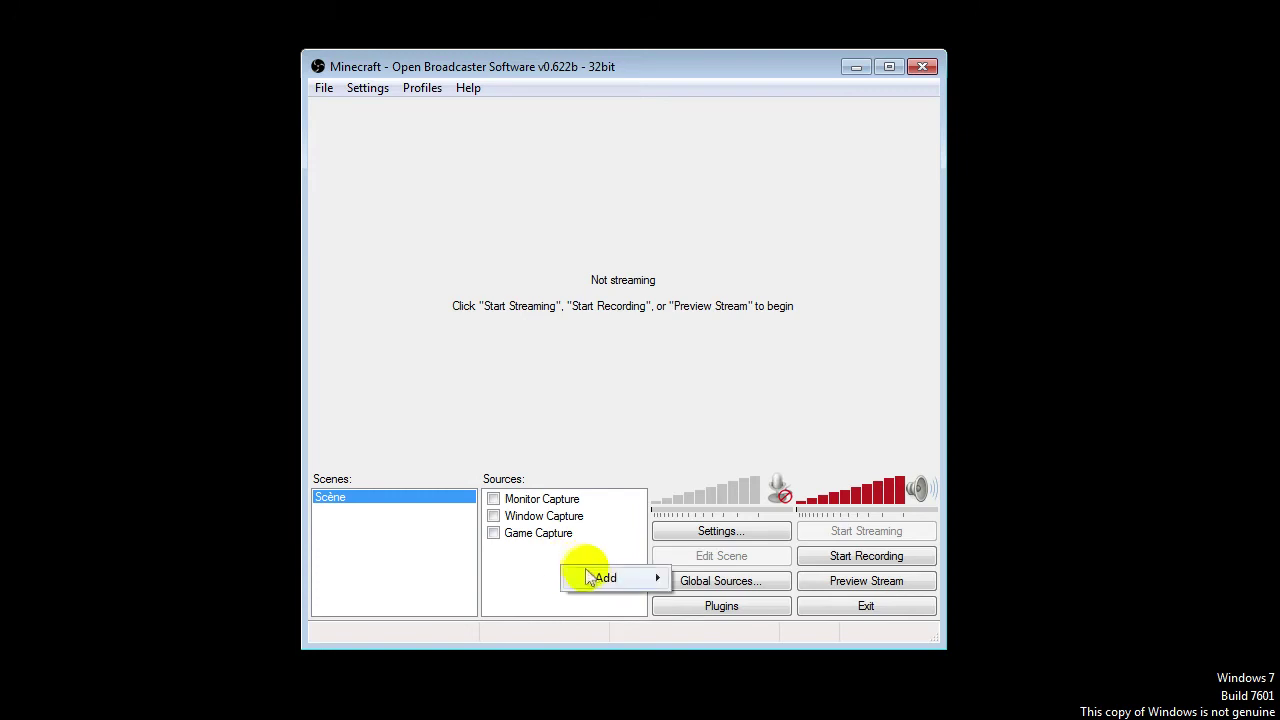
pyautogui.moveTo(606, 578)
pyautogui.click(537, 533)
pyautogui.click(536, 535)
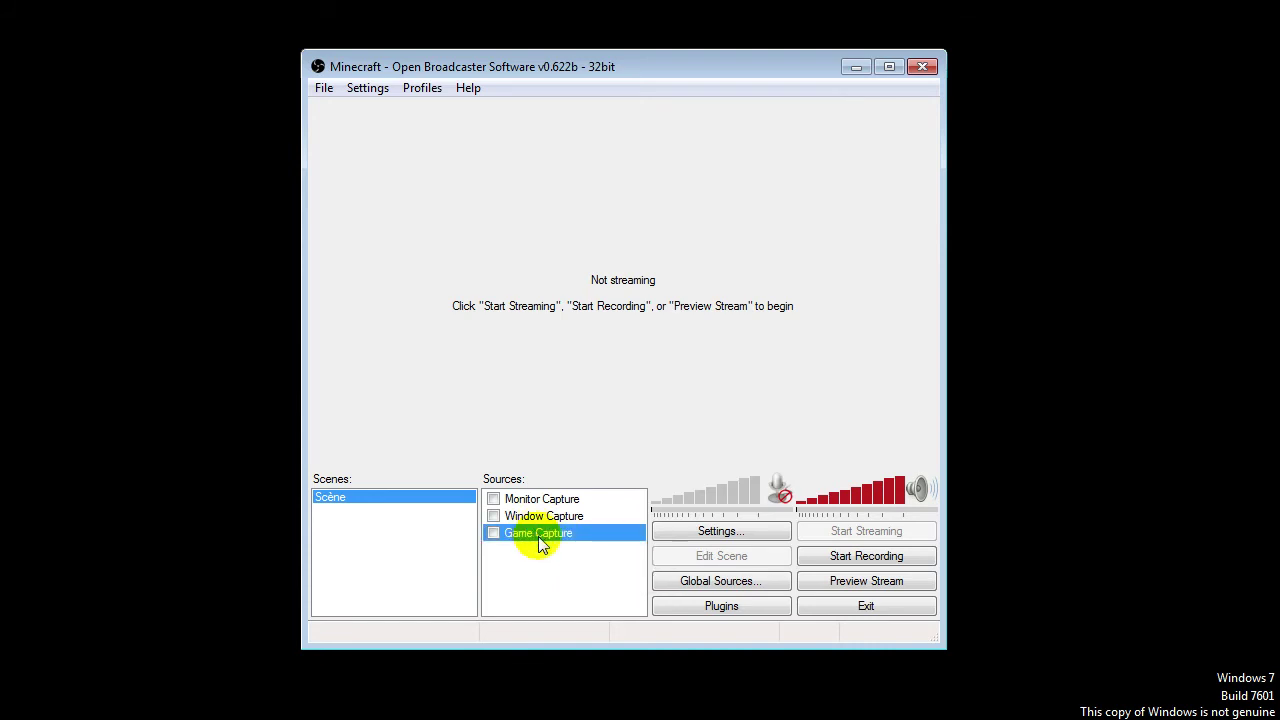
pyautogui.rightClick(537, 538)
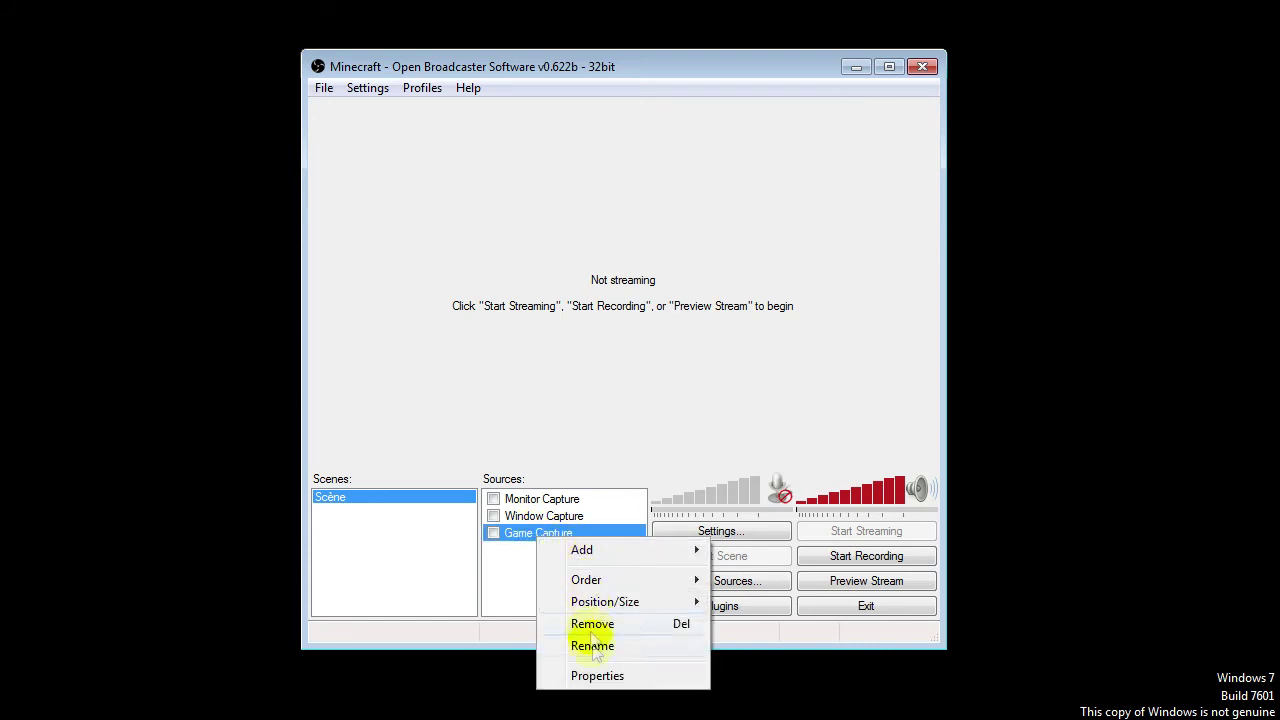
pyautogui.click(597, 677)
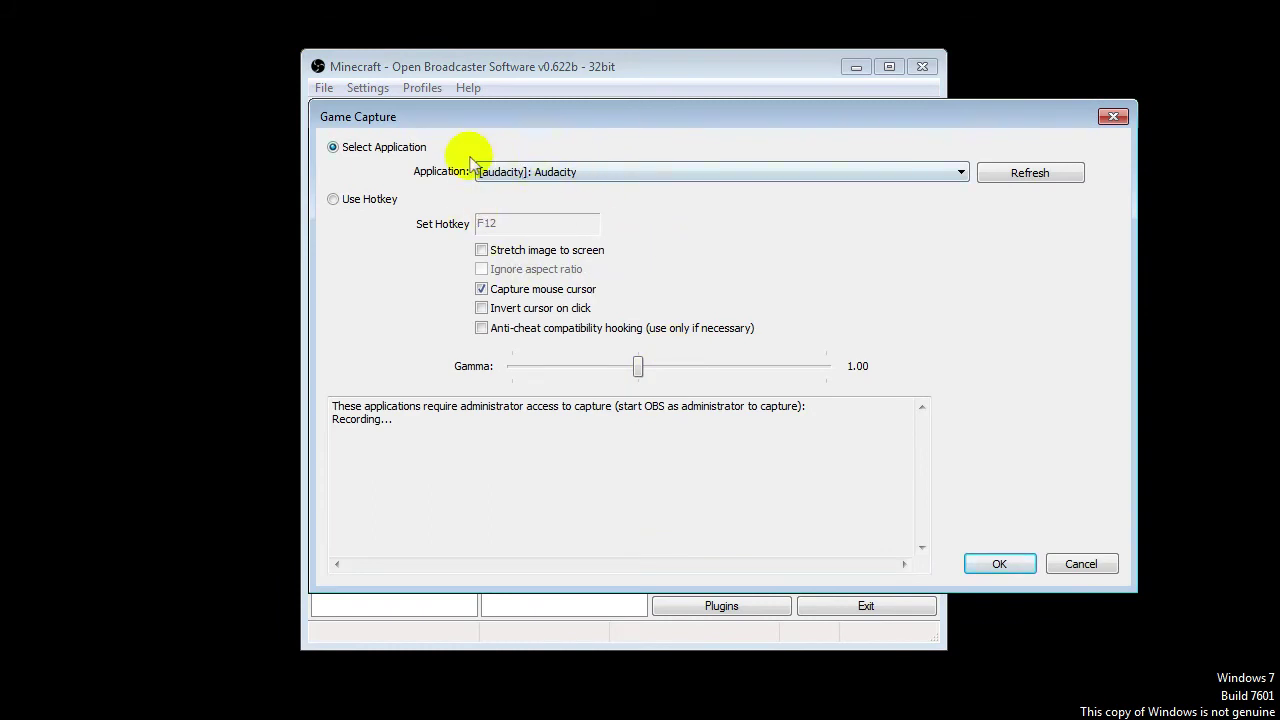
# Keep Audacity as the Game Capture application, refresh the list, and confirm with OK.
pyautogui.click(584, 174)
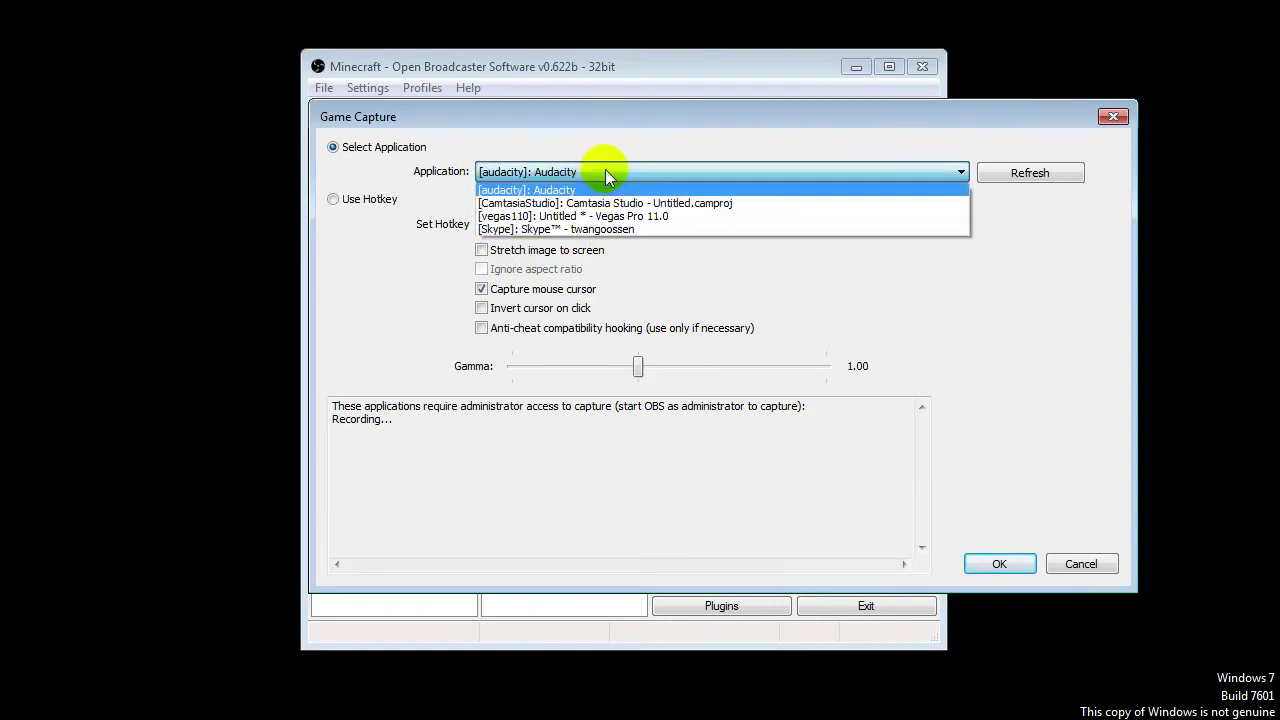
pyautogui.click(605, 169)
pyautogui.click(1010, 174)
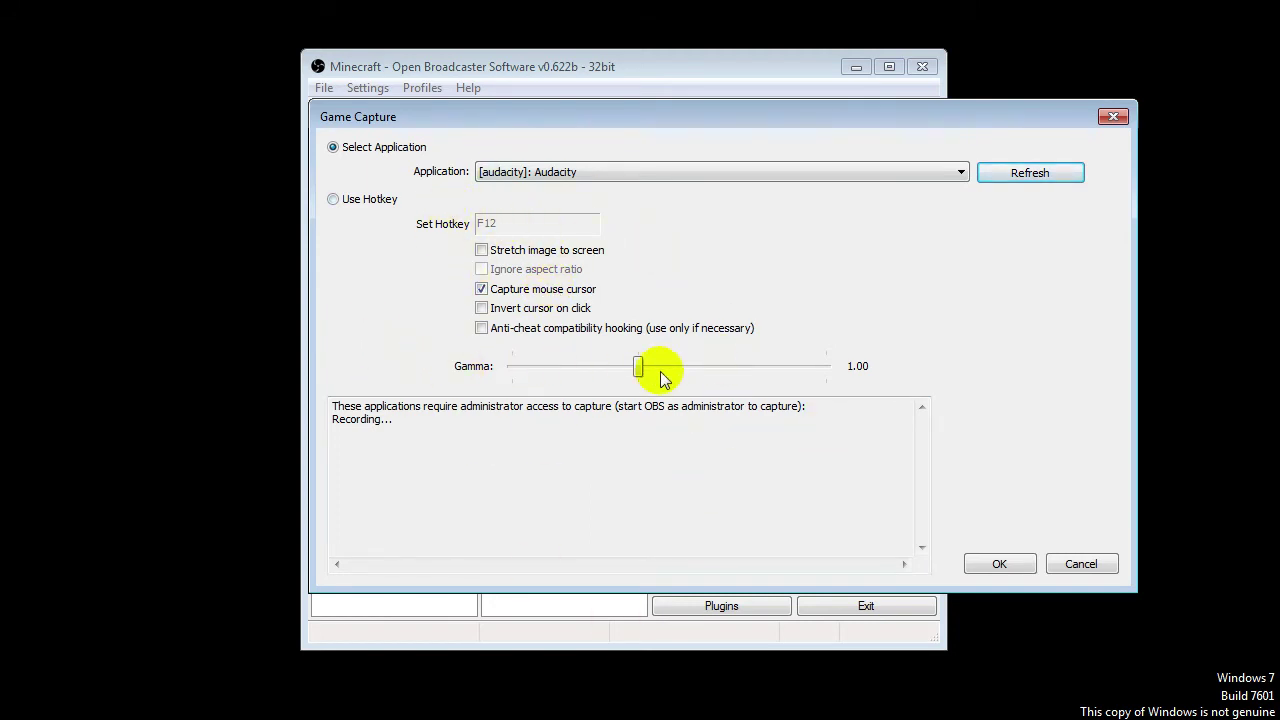
pyautogui.click(978, 560)
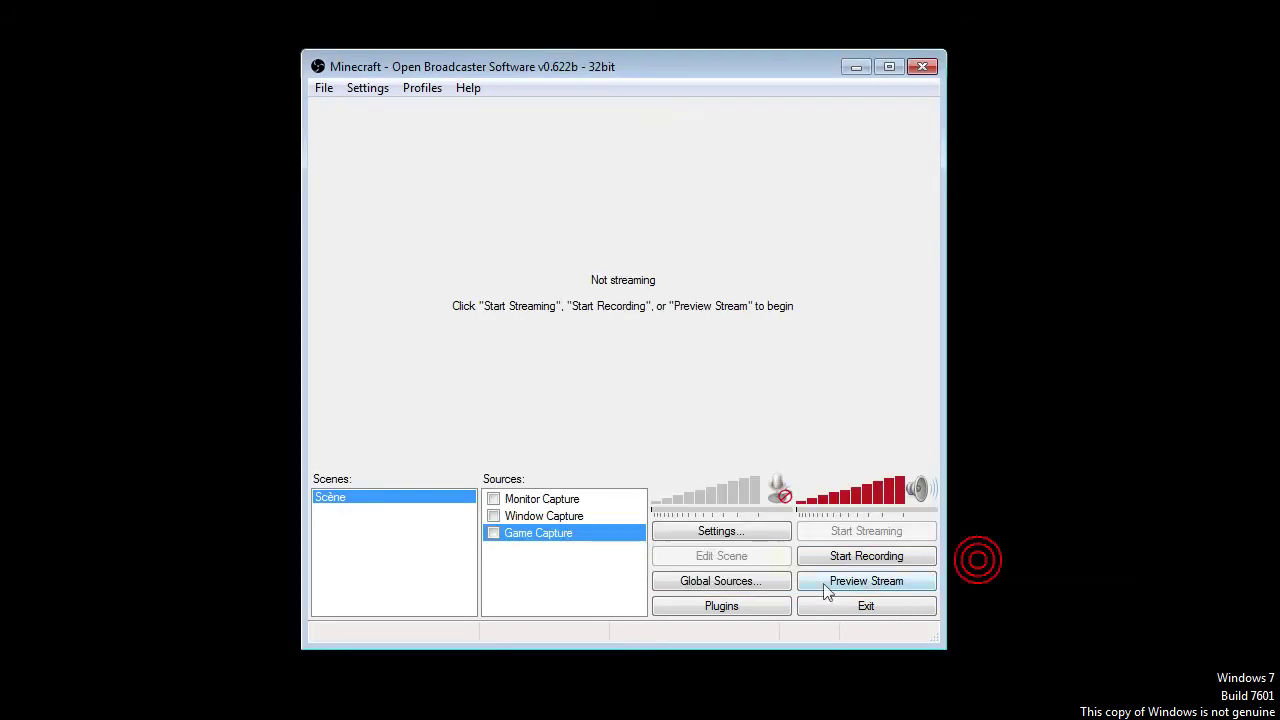
# Turn off Disable Aero in the Video settings and save.
pyautogui.click(754, 532)
pyautogui.click(245, 100)
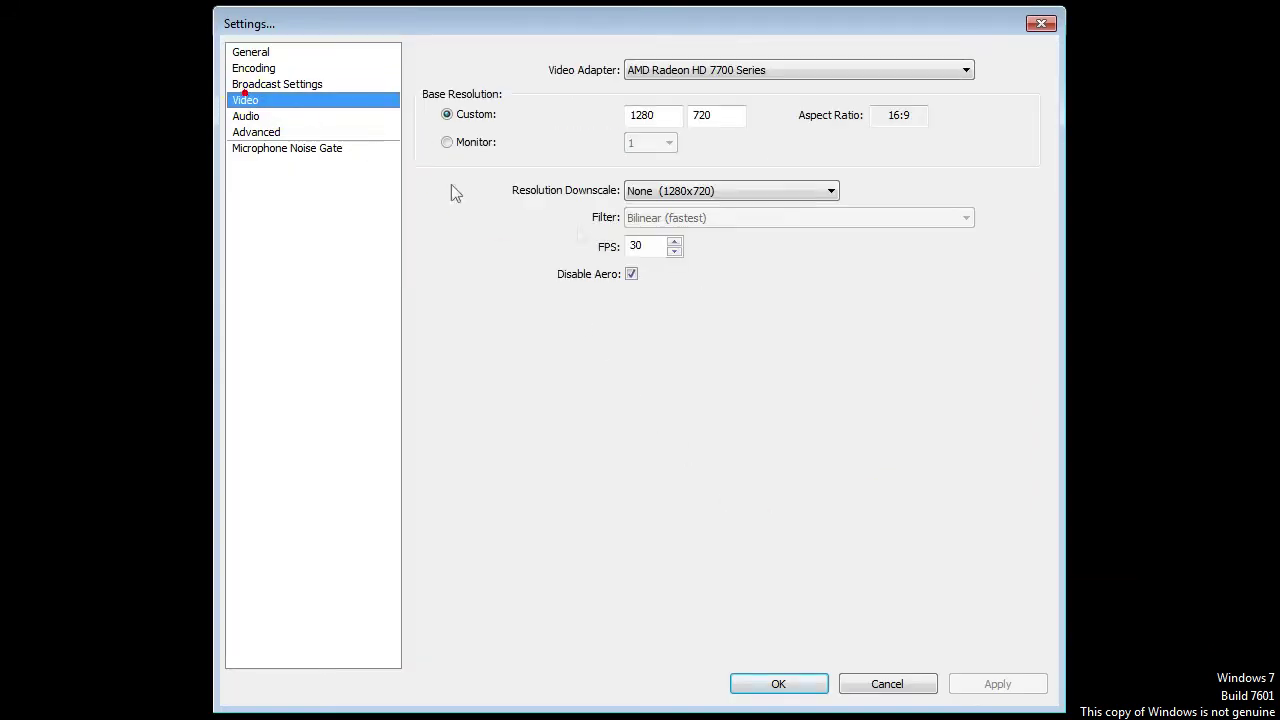
pyautogui.click(631, 276)
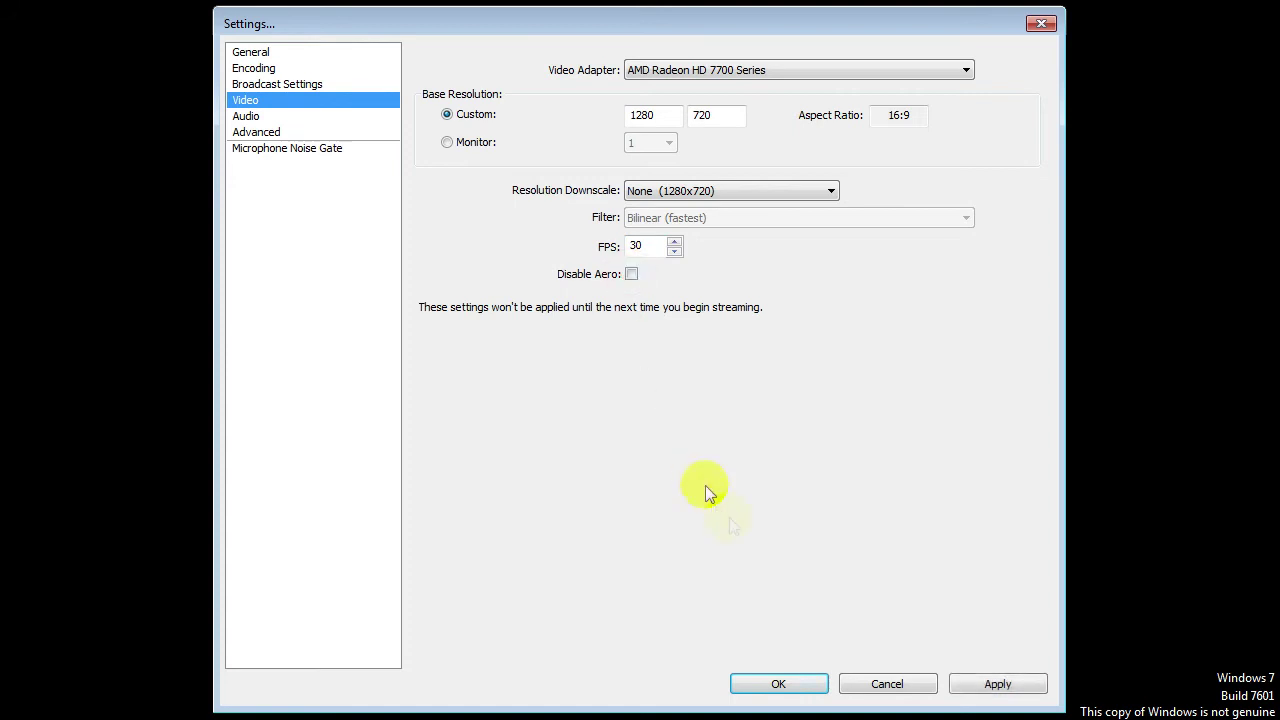
pyautogui.click(795, 684)
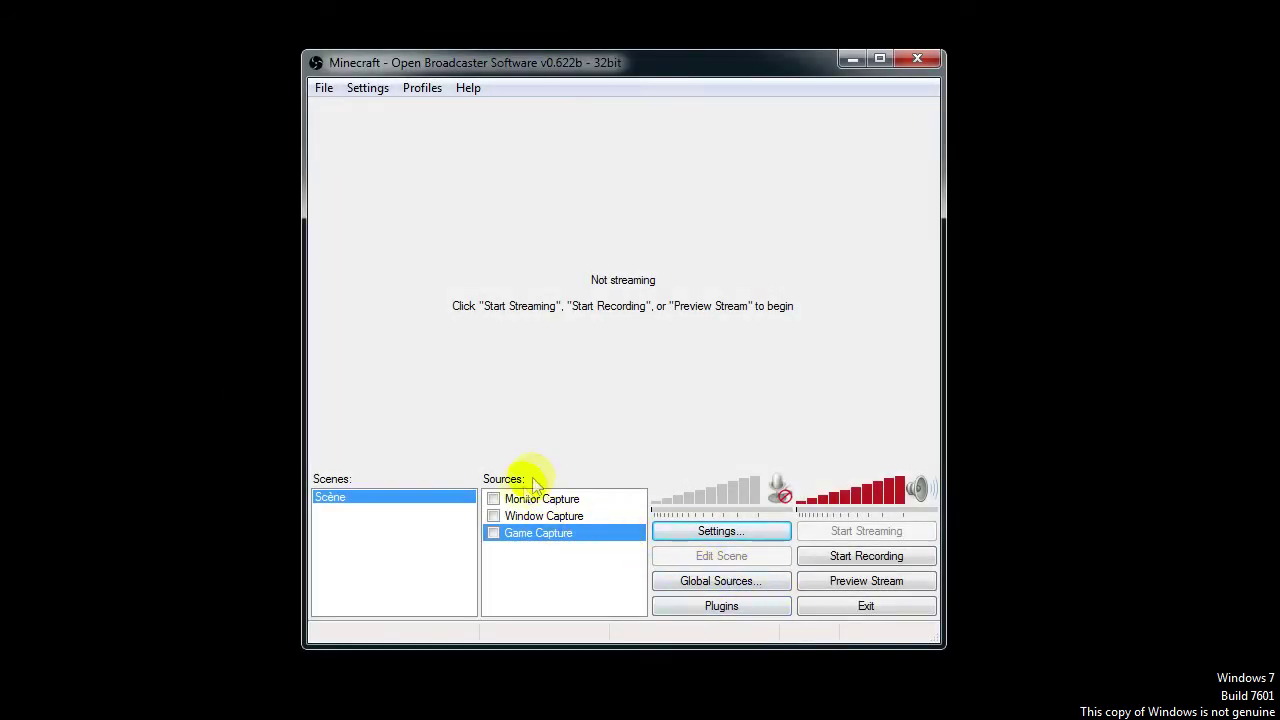
# Point the Window Capture source at the Minecraft 1.7.2 window and confirm.
pyautogui.click(540, 515)
pyautogui.rightClick(525, 517)
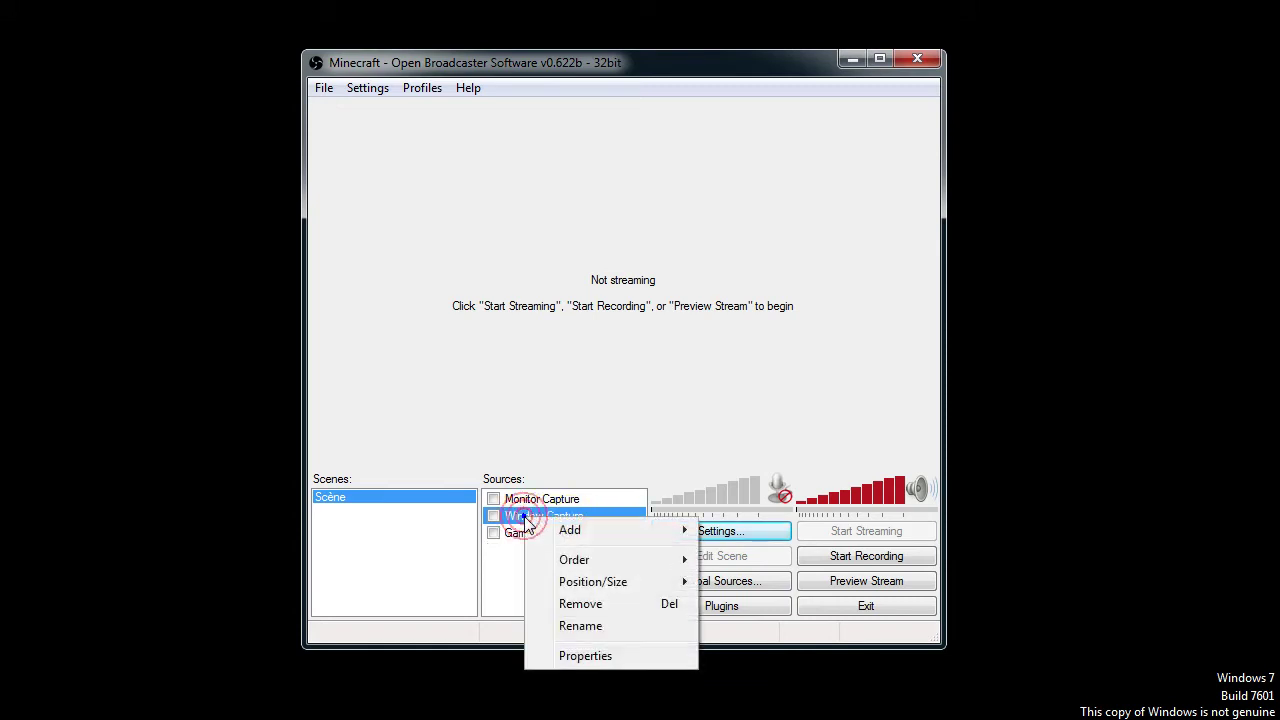
pyautogui.click(585, 656)
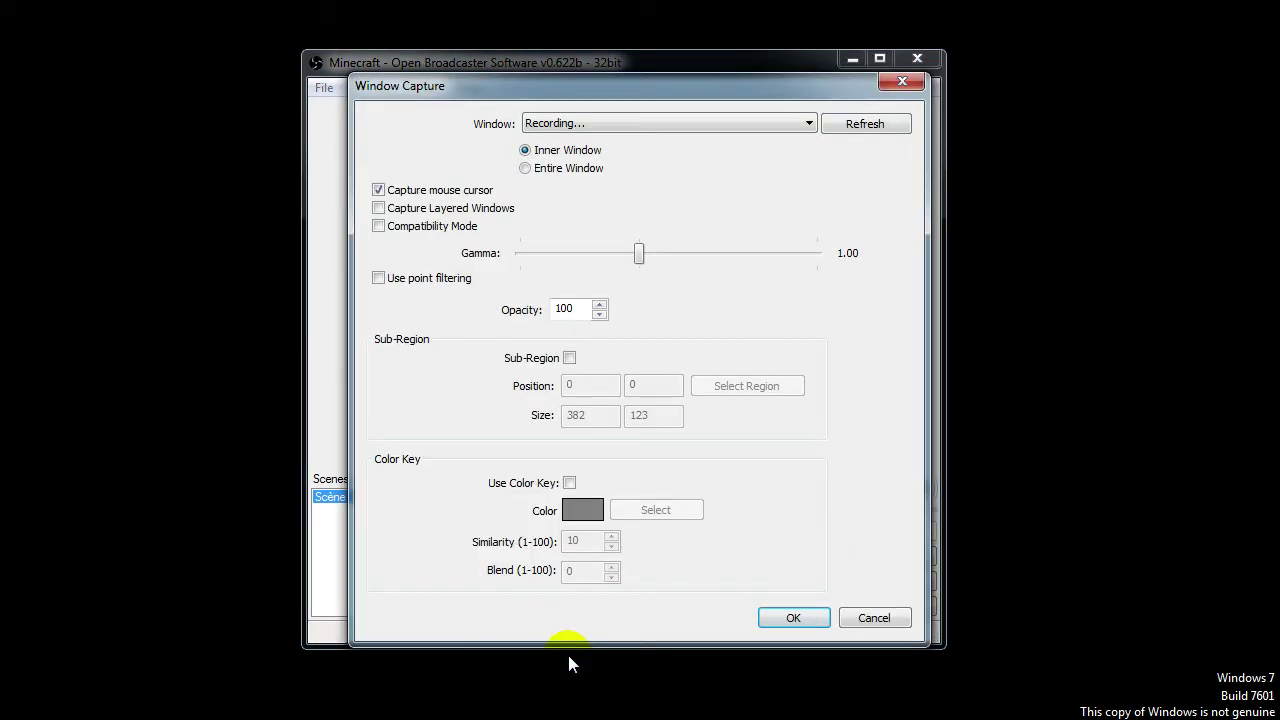
pyautogui.click(870, 125)
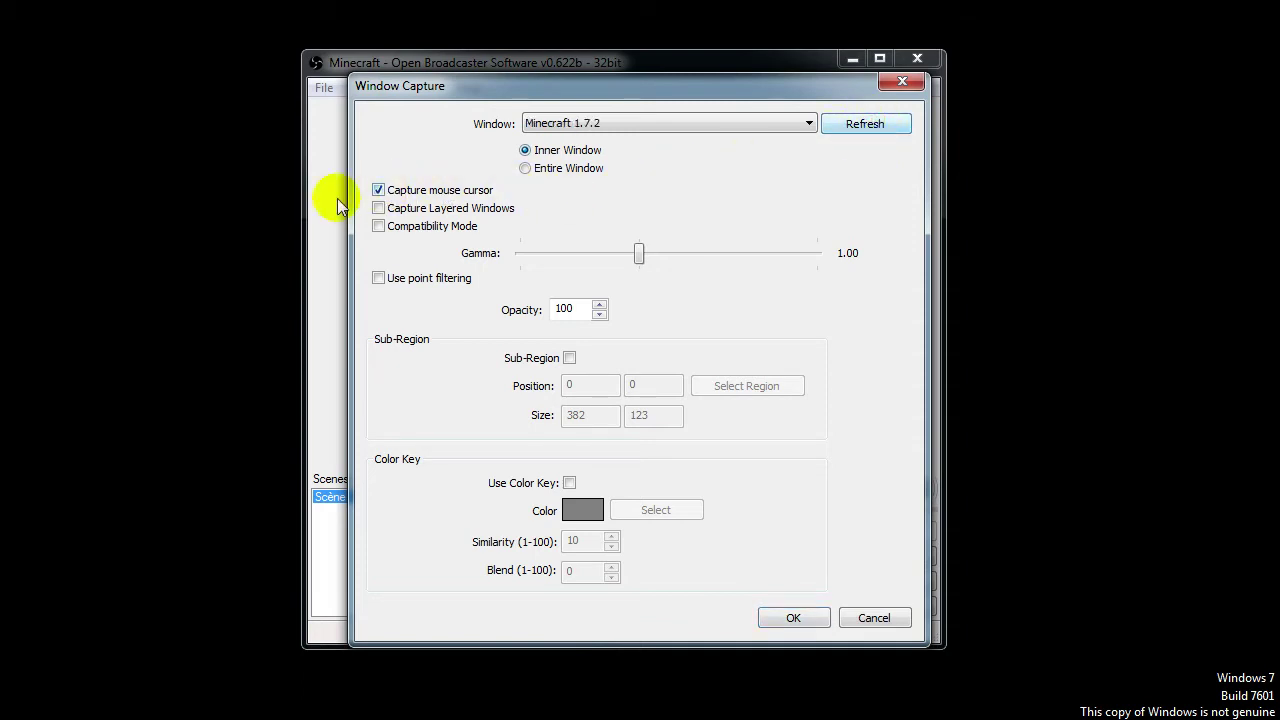
pyautogui.click(781, 618)
pyautogui.click(530, 533)
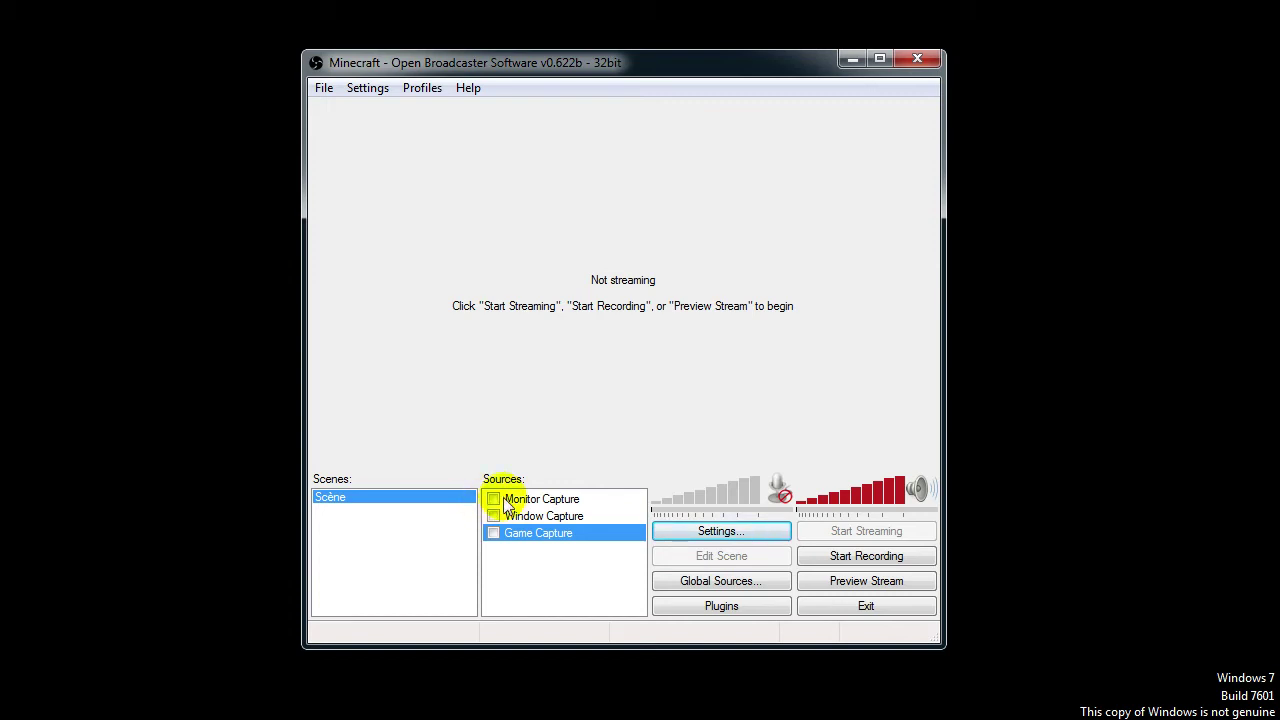
# Enable Monitor Capture, confirm its monitor 2 settings, dismiss the Aero warning, then toggle Game Capture.
pyautogui.click(493, 499)
pyautogui.rightClick(543, 493)
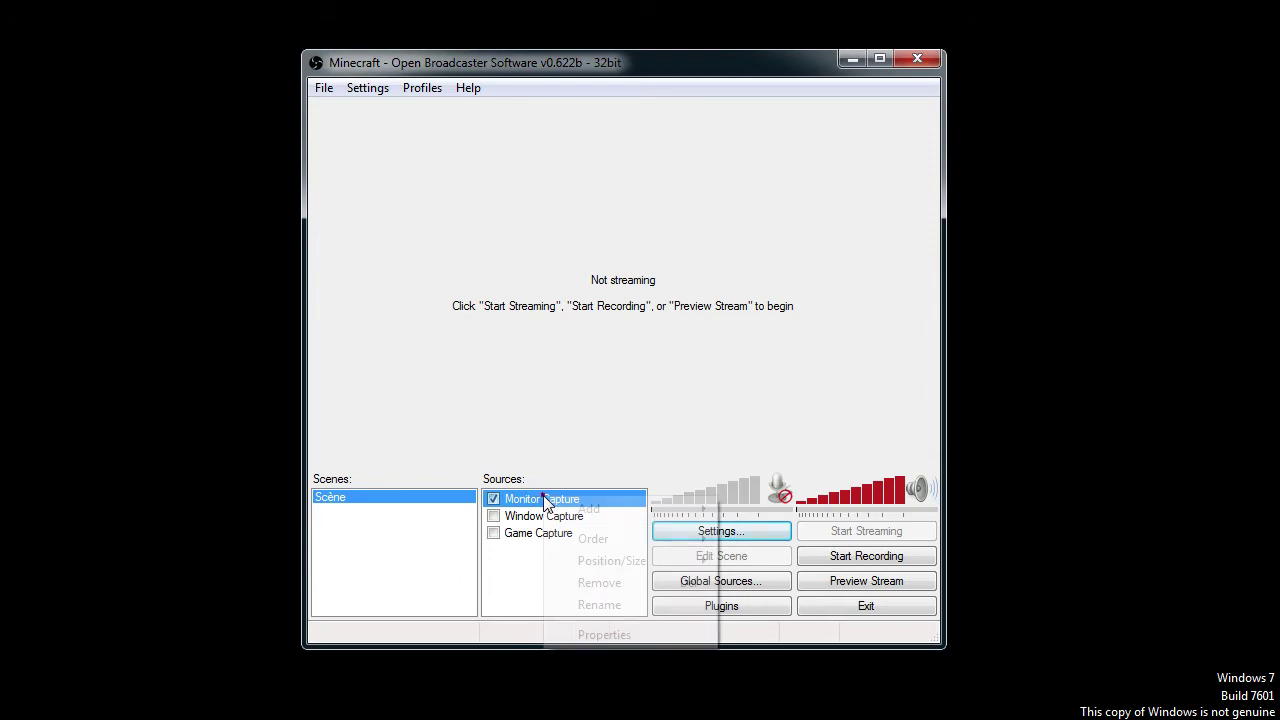
pyautogui.click(604, 634)
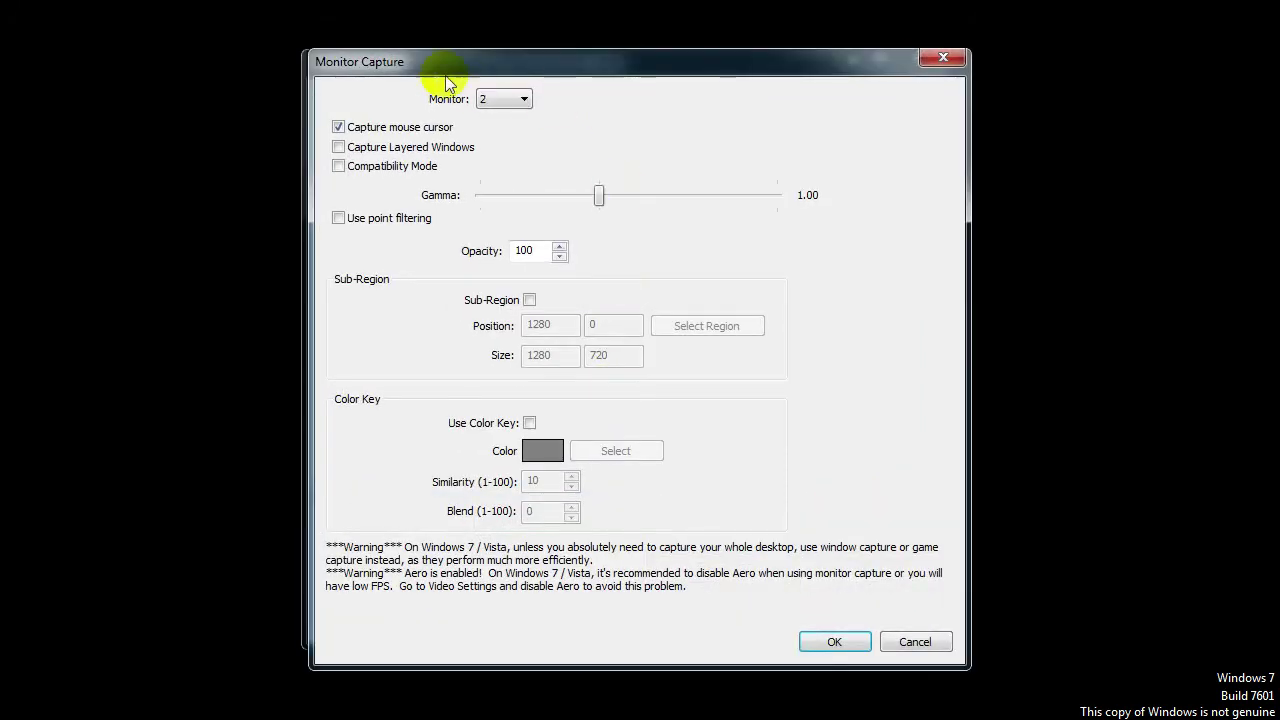
pyautogui.moveTo(560, 77); pyautogui.dragTo(508, 82)
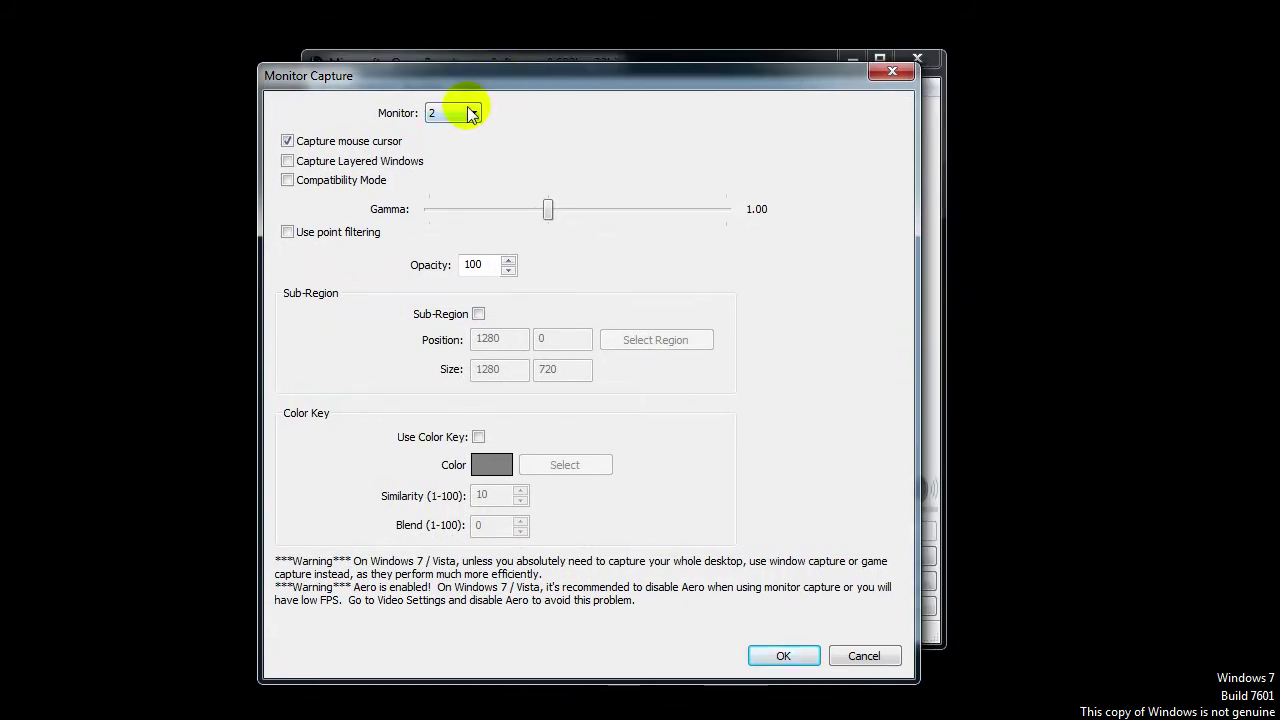
pyautogui.click(783, 655)
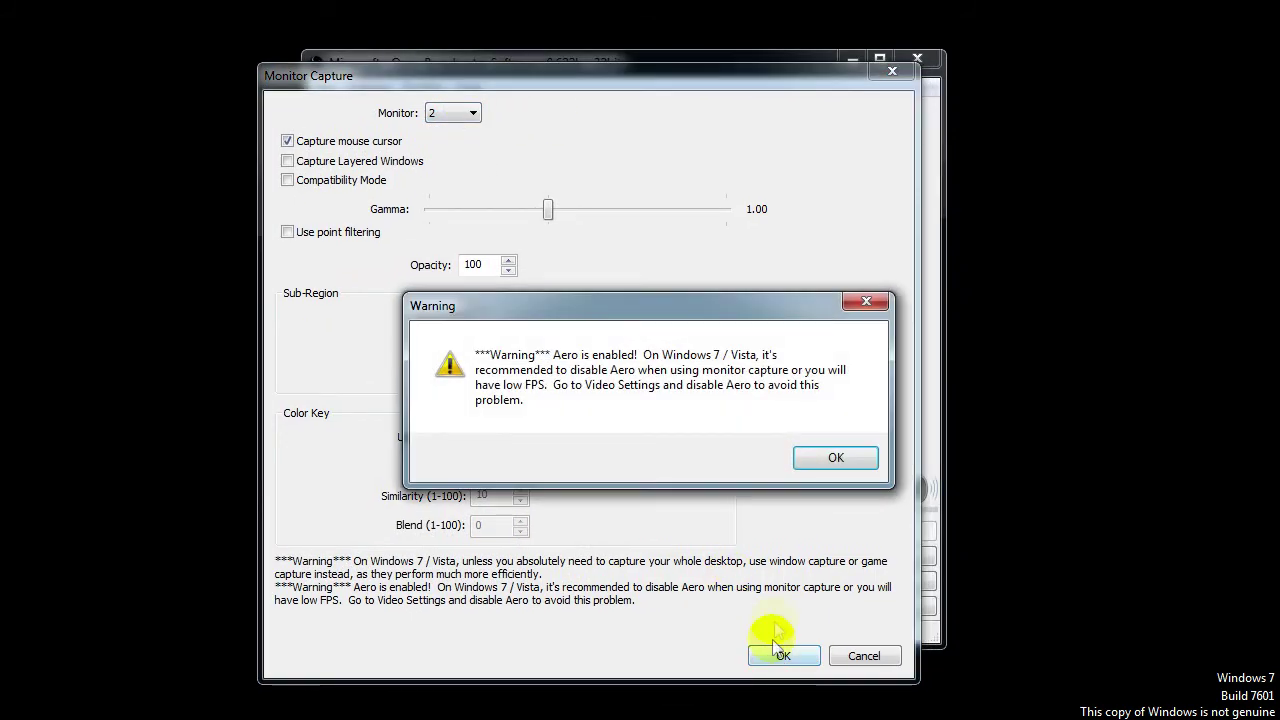
pyautogui.click(818, 456)
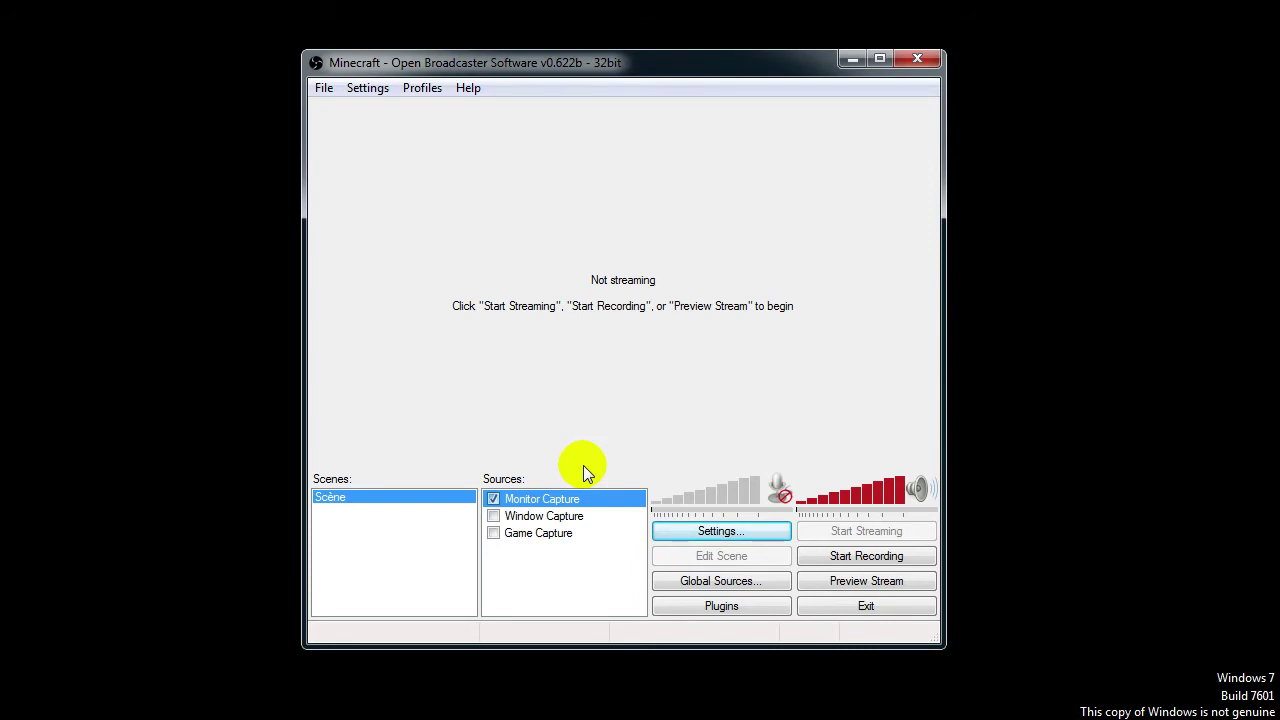
pyautogui.click(495, 533)
pyautogui.click(495, 533)
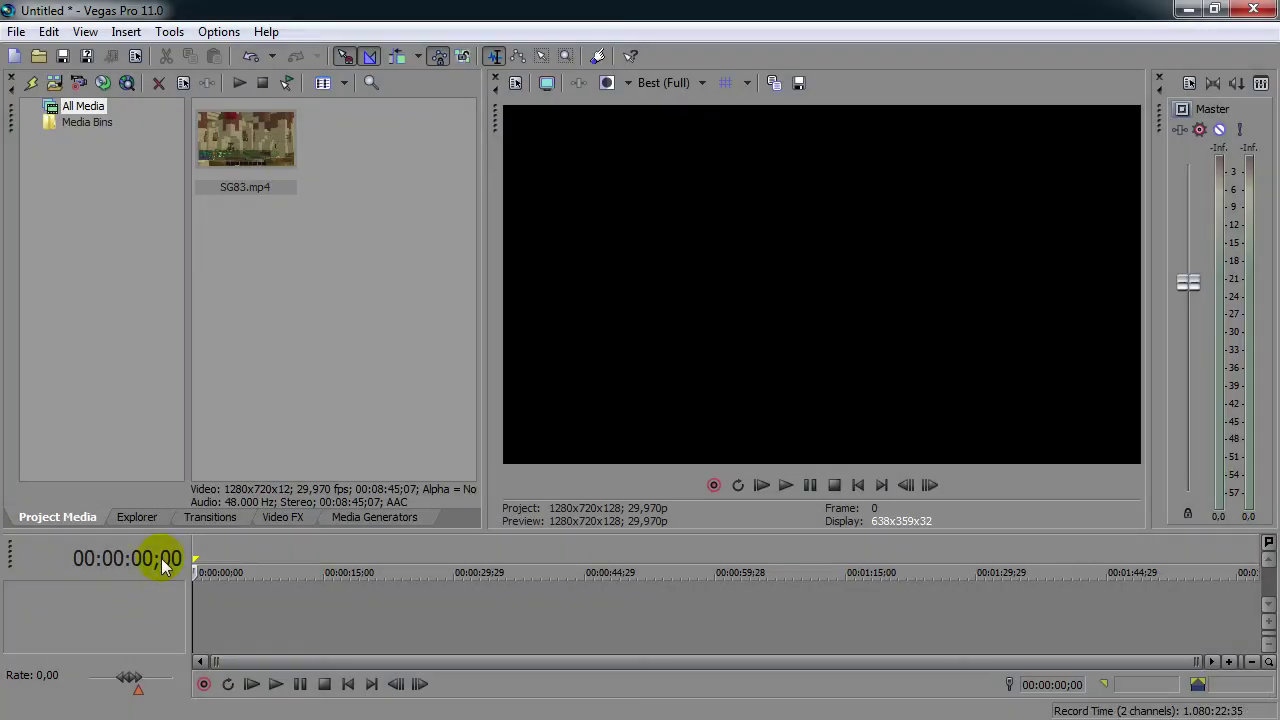
# Add SG83.mp4 from Project Media to the timeline, then start a new project.
pyautogui.moveTo(260, 133); pyautogui.dragTo(138, 622)
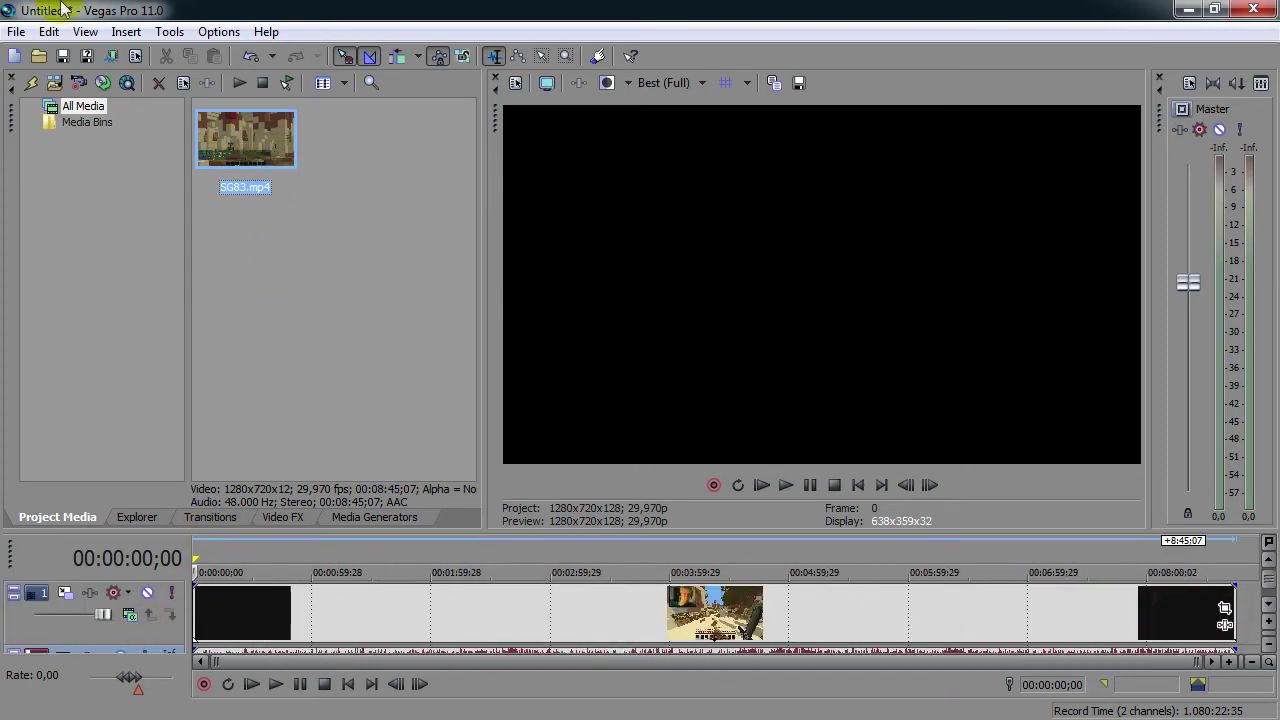
pyautogui.click(18, 32)
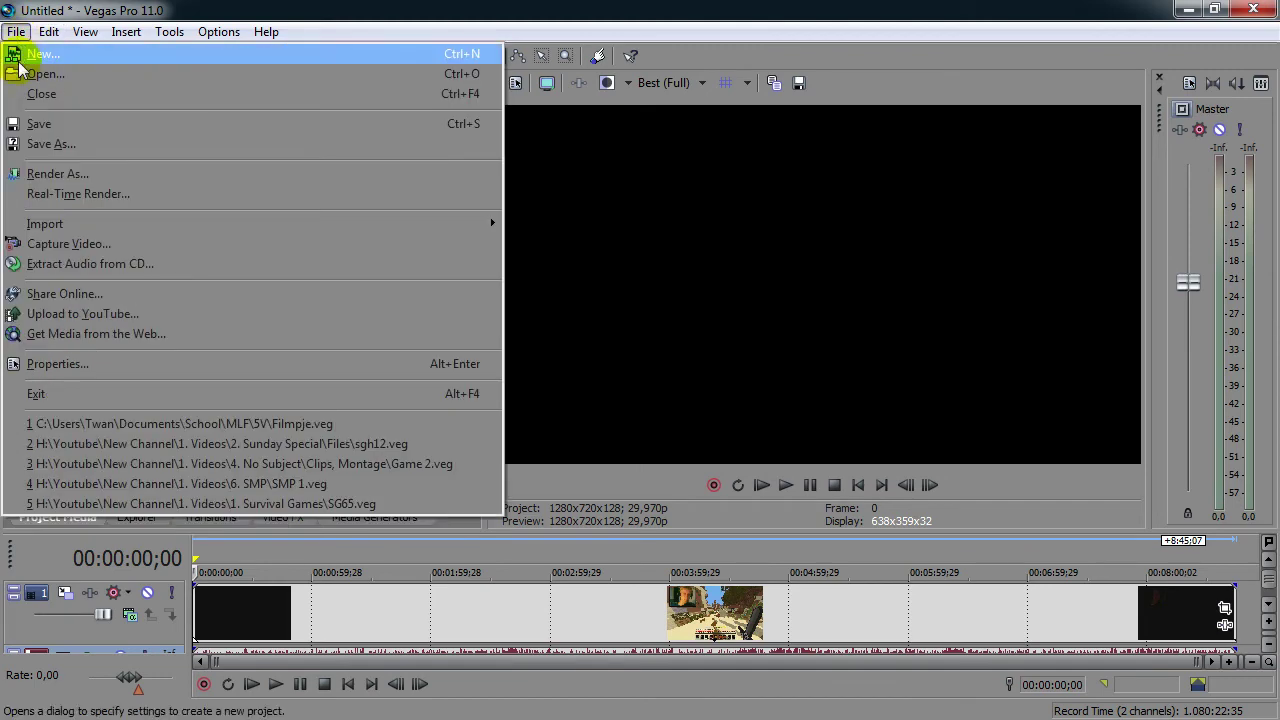
pyautogui.click(20, 54)
# Discard changes to the untitled project and keep the HDV 720-30p project template.
pyautogui.click(640, 318)
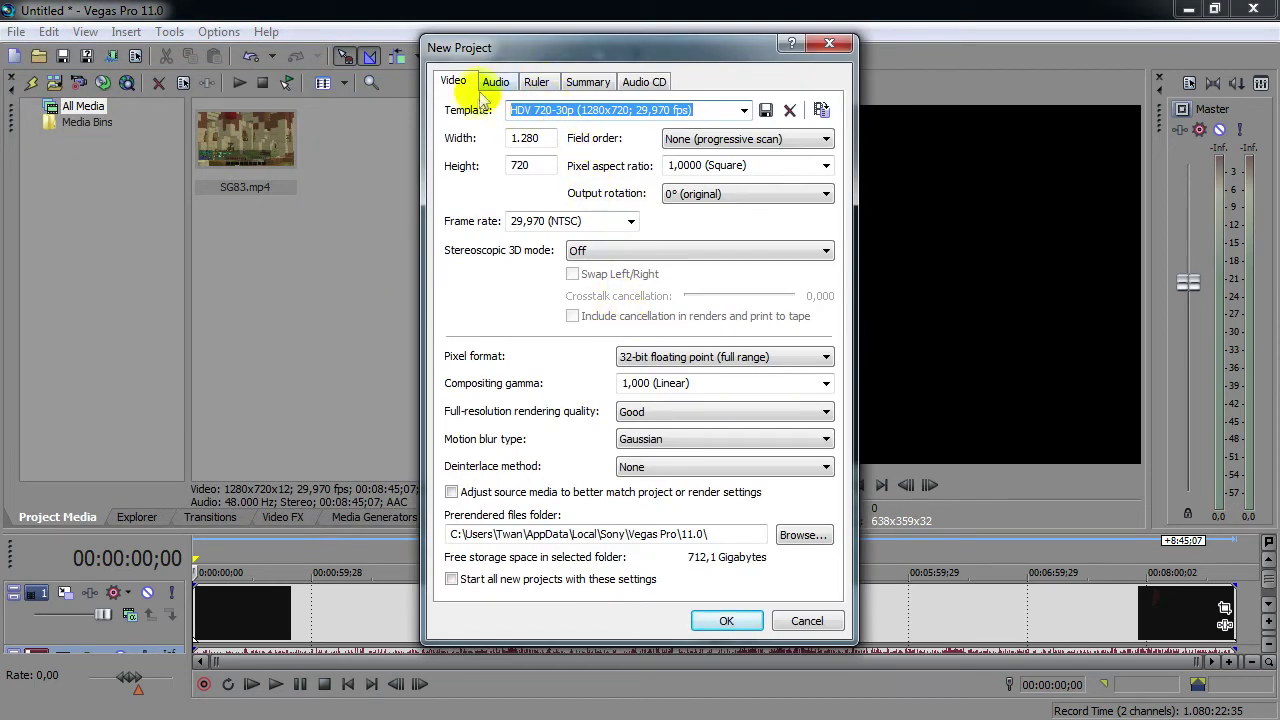
pyautogui.click(516, 110)
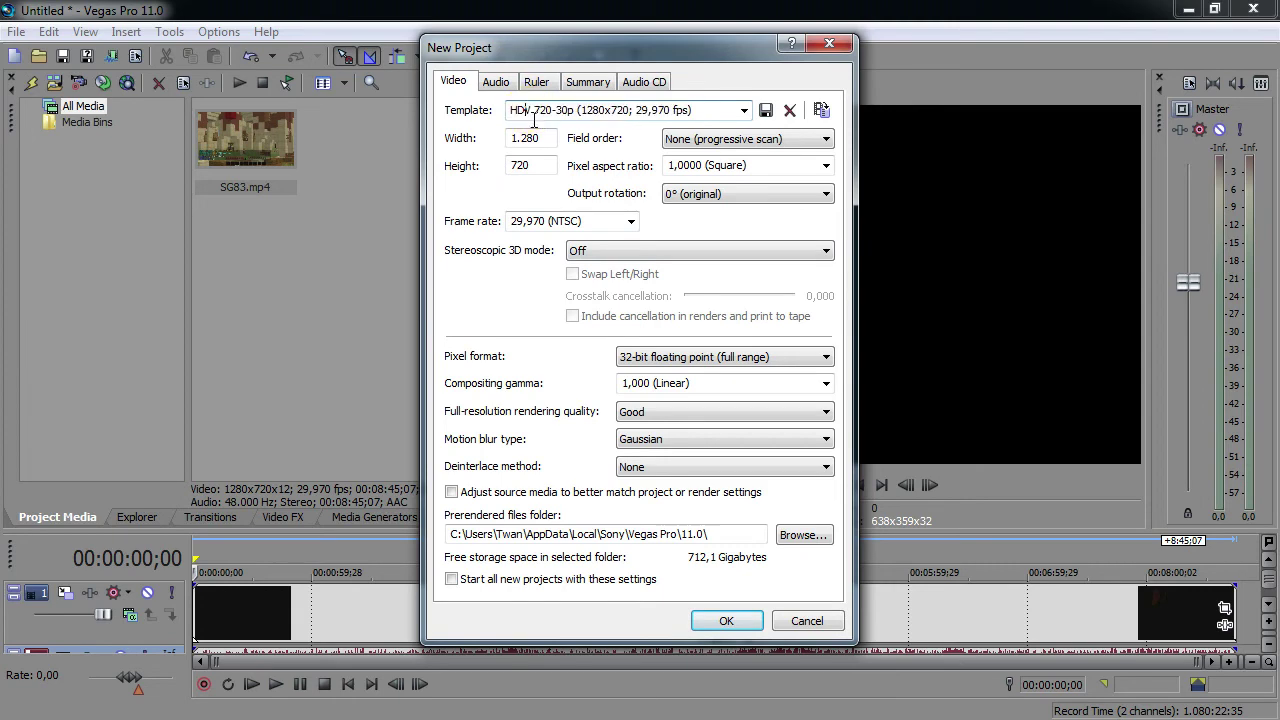
pyautogui.click(744, 110)
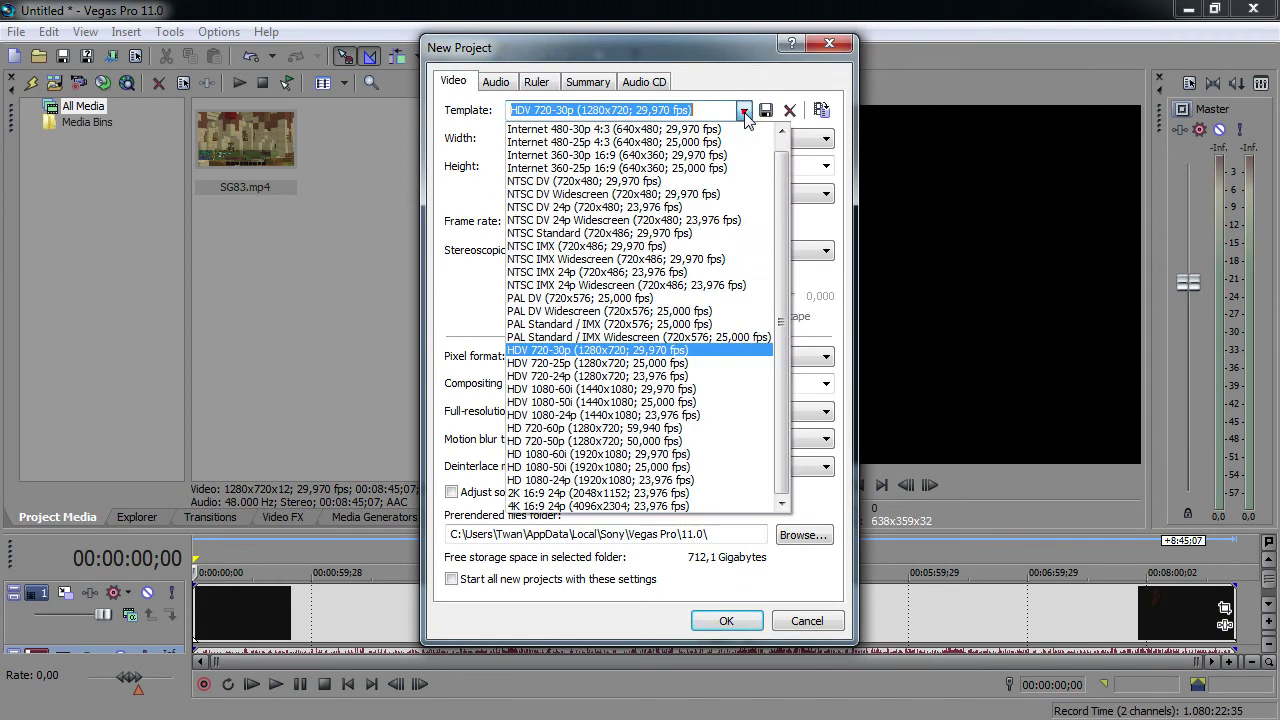
pyautogui.click(588, 352)
# Keep 1280 width, progressive field order, square pixels and 29,970 (NTSC) frame rate.
pyautogui.moveTo(550, 137); pyautogui.dragTo(522, 147)
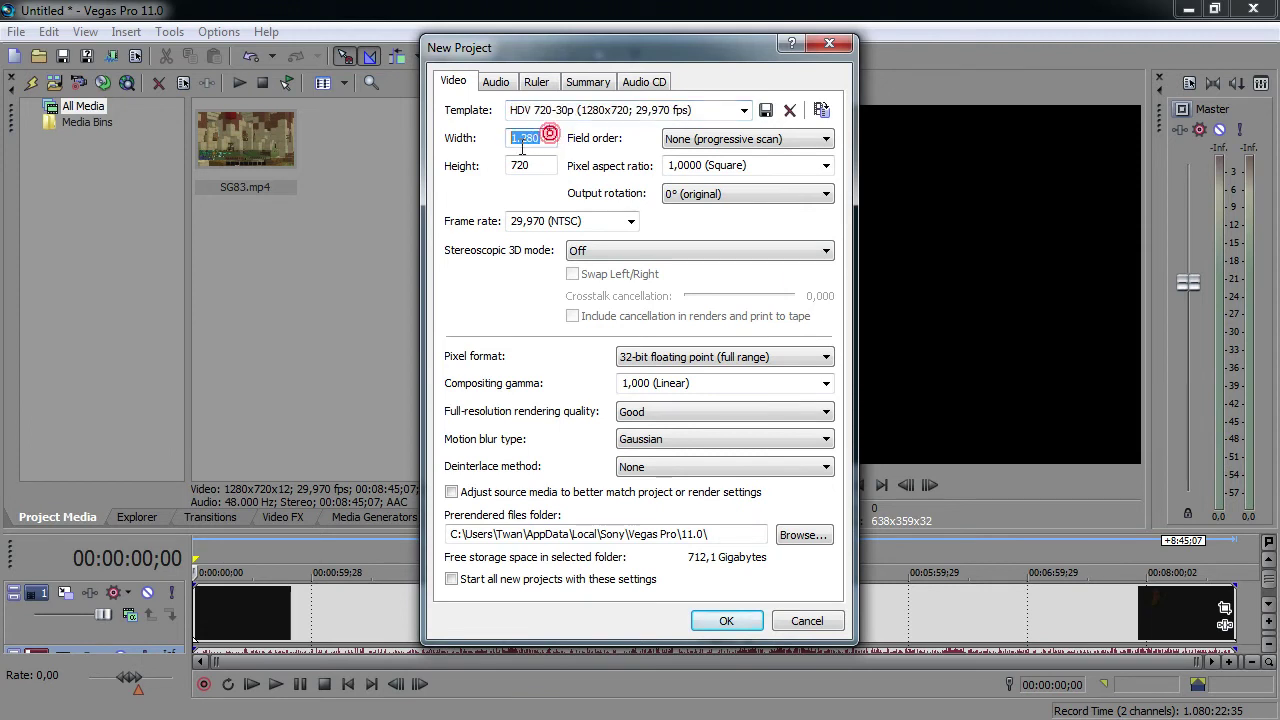
pyautogui.press('Tab')
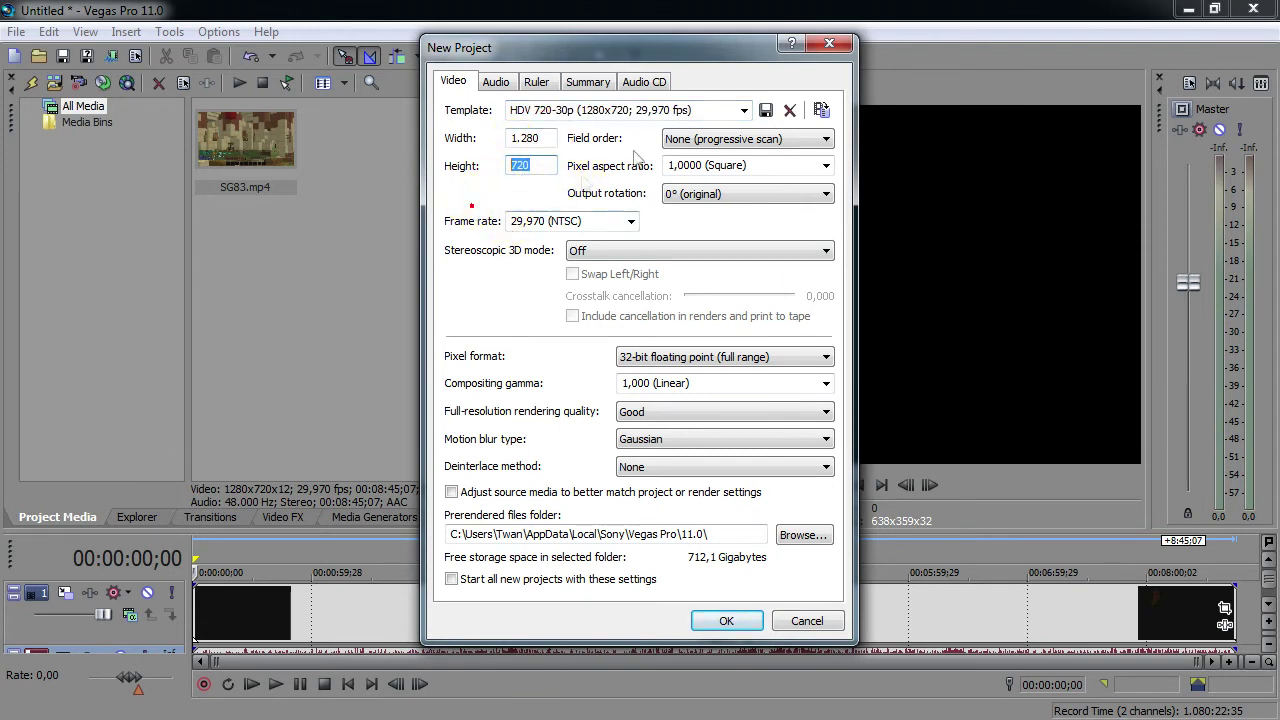
pyautogui.click(717, 145)
pyautogui.click(718, 145)
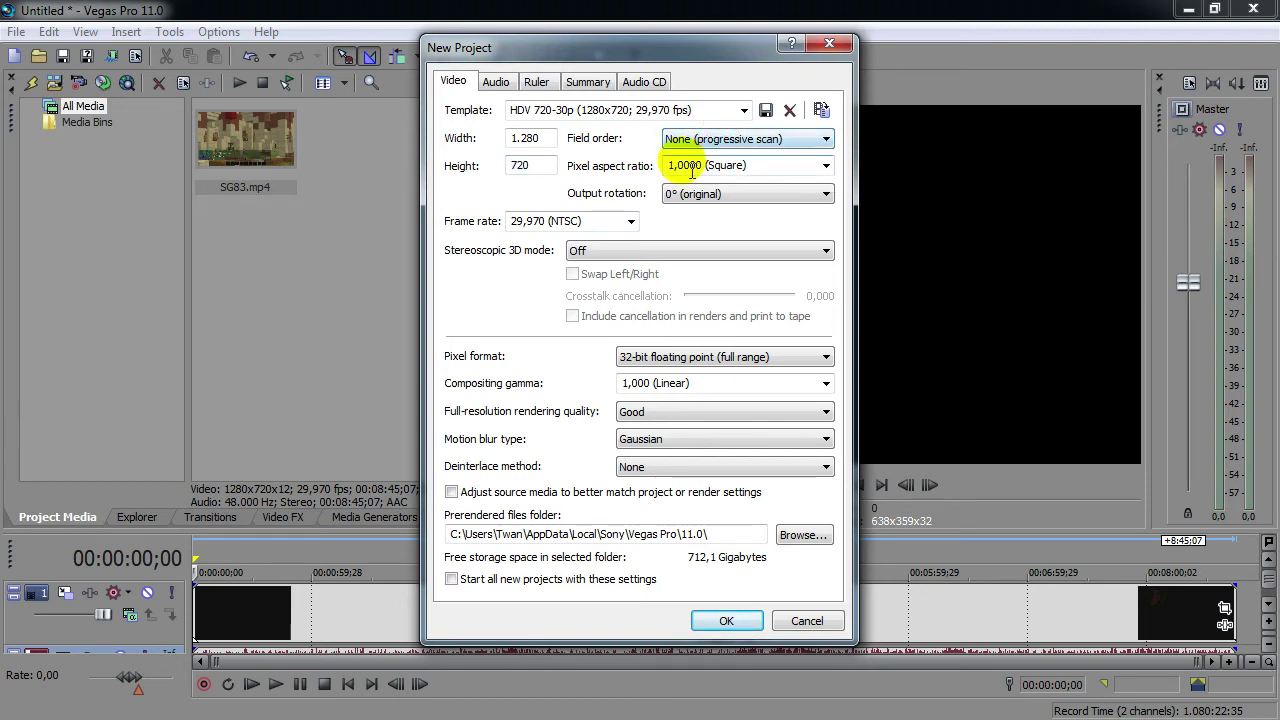
pyautogui.click(774, 177)
pyautogui.click(825, 166)
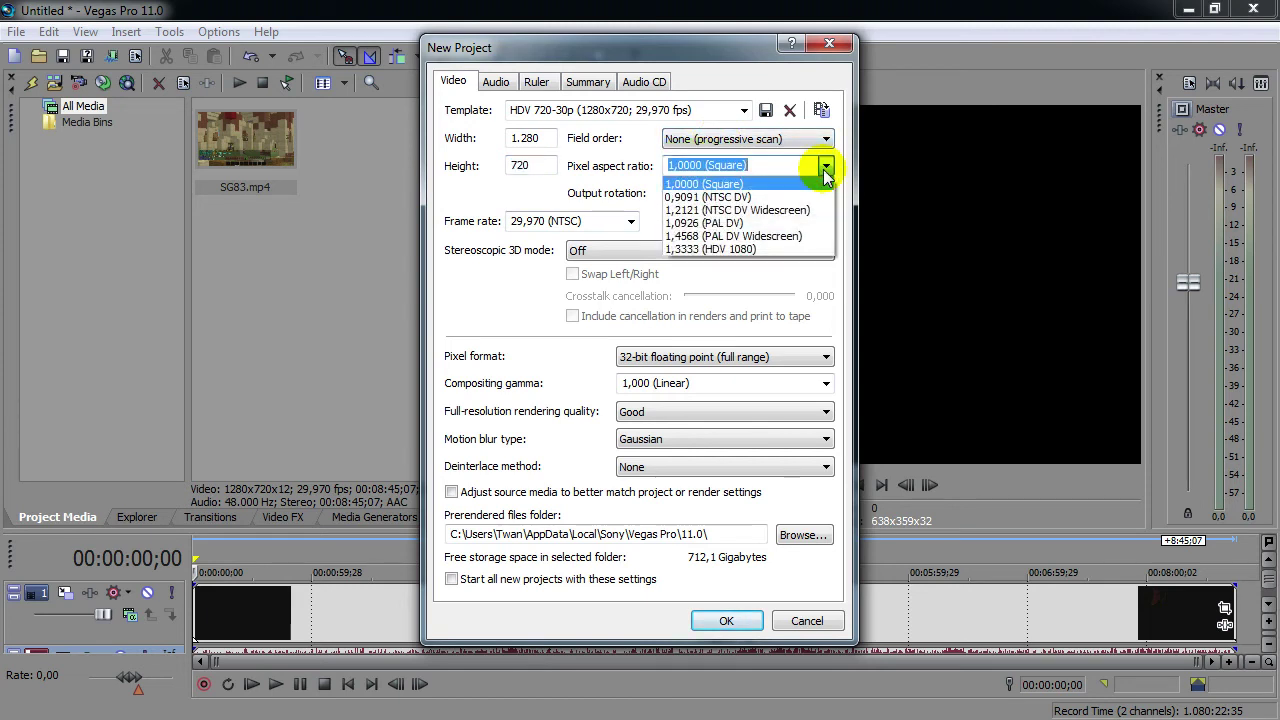
pyautogui.click(825, 168)
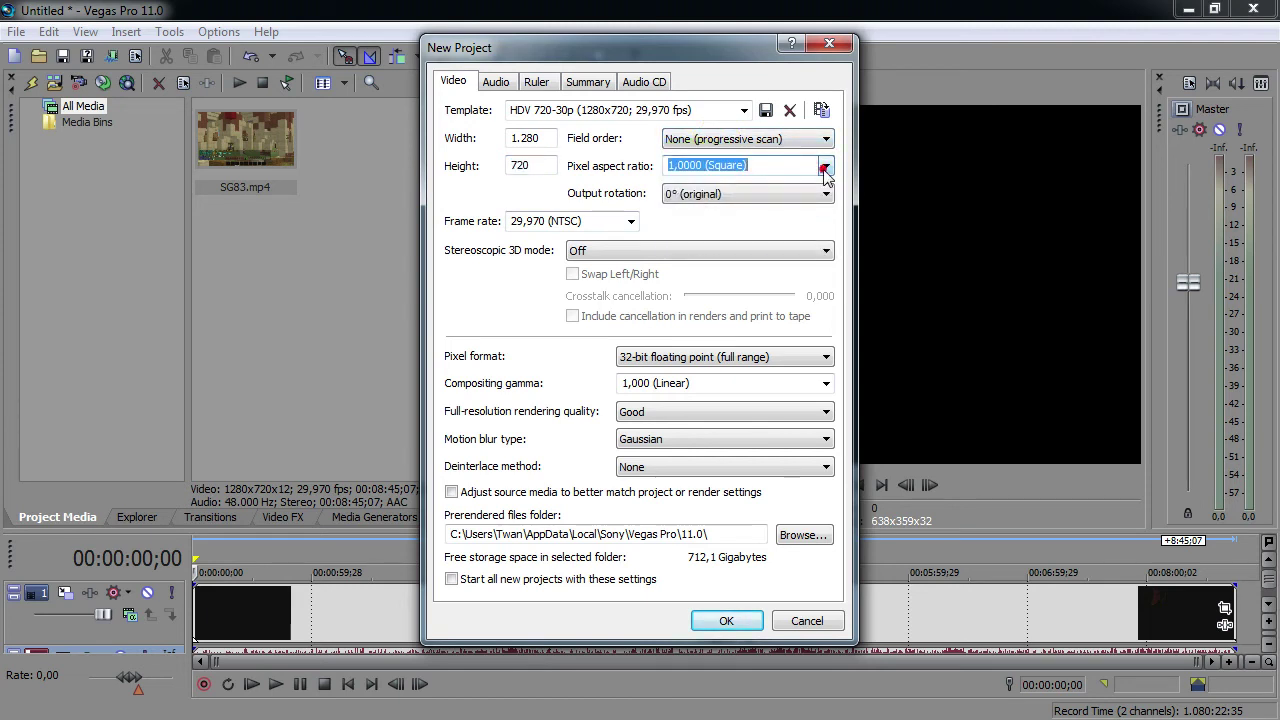
pyautogui.click(630, 221)
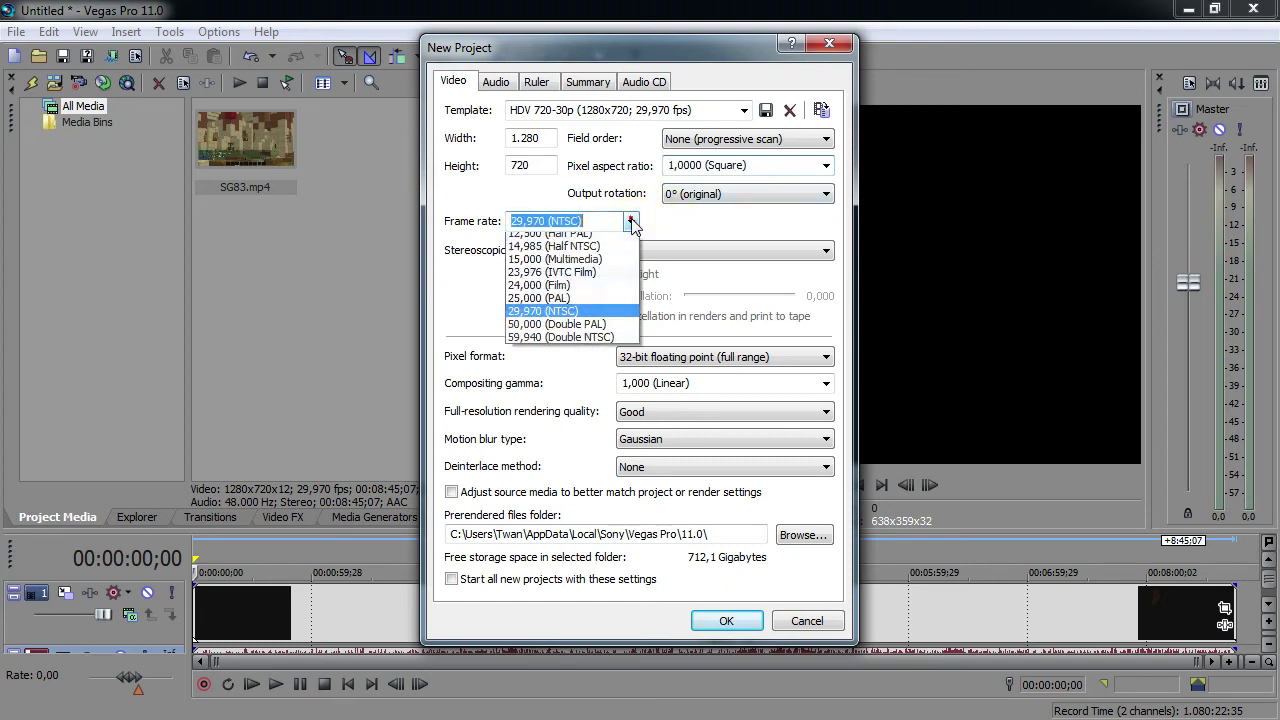
pyautogui.click(537, 333)
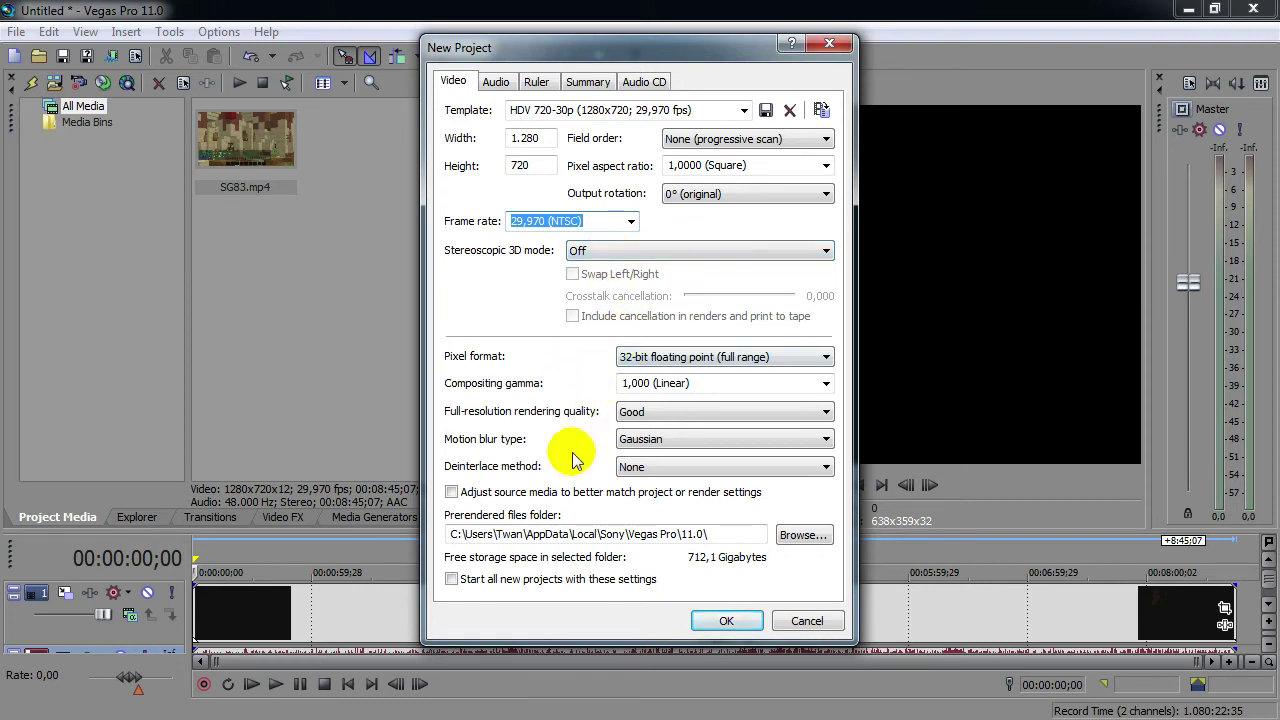
# Set full-resolution rendering quality to Good and motion blur type to Gaussian.
pyautogui.click(826, 387)
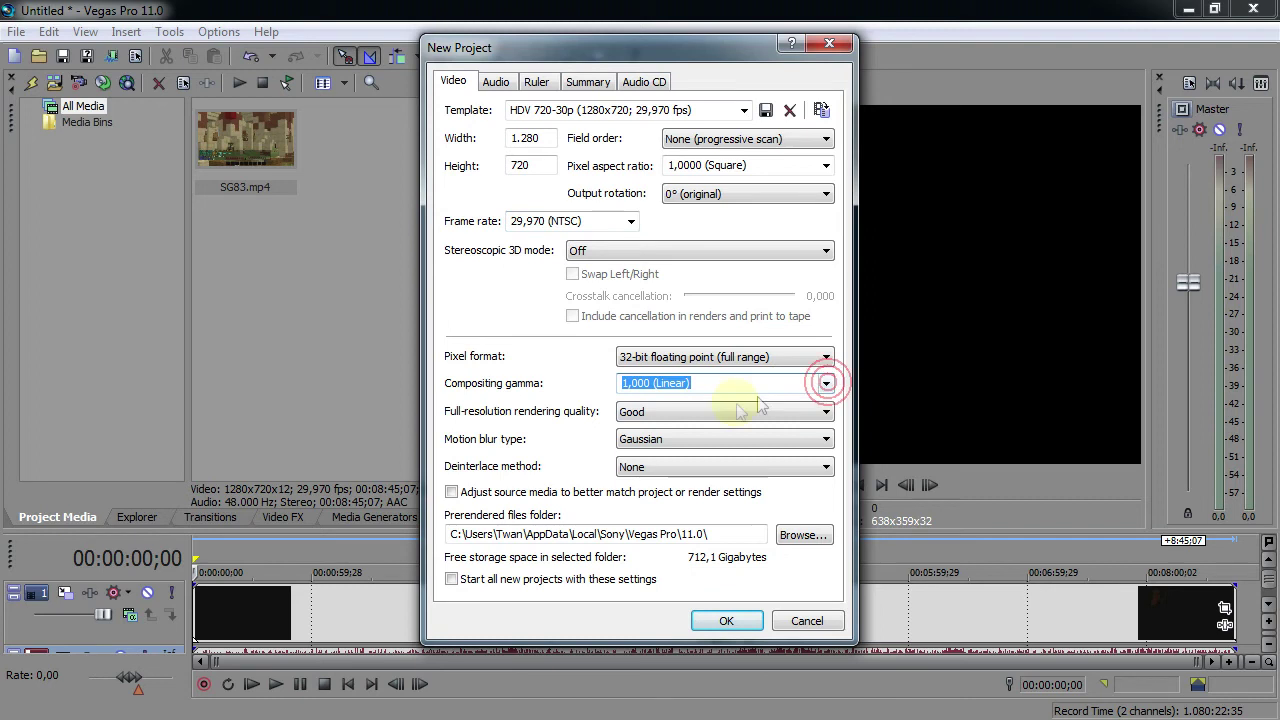
pyautogui.click(661, 413)
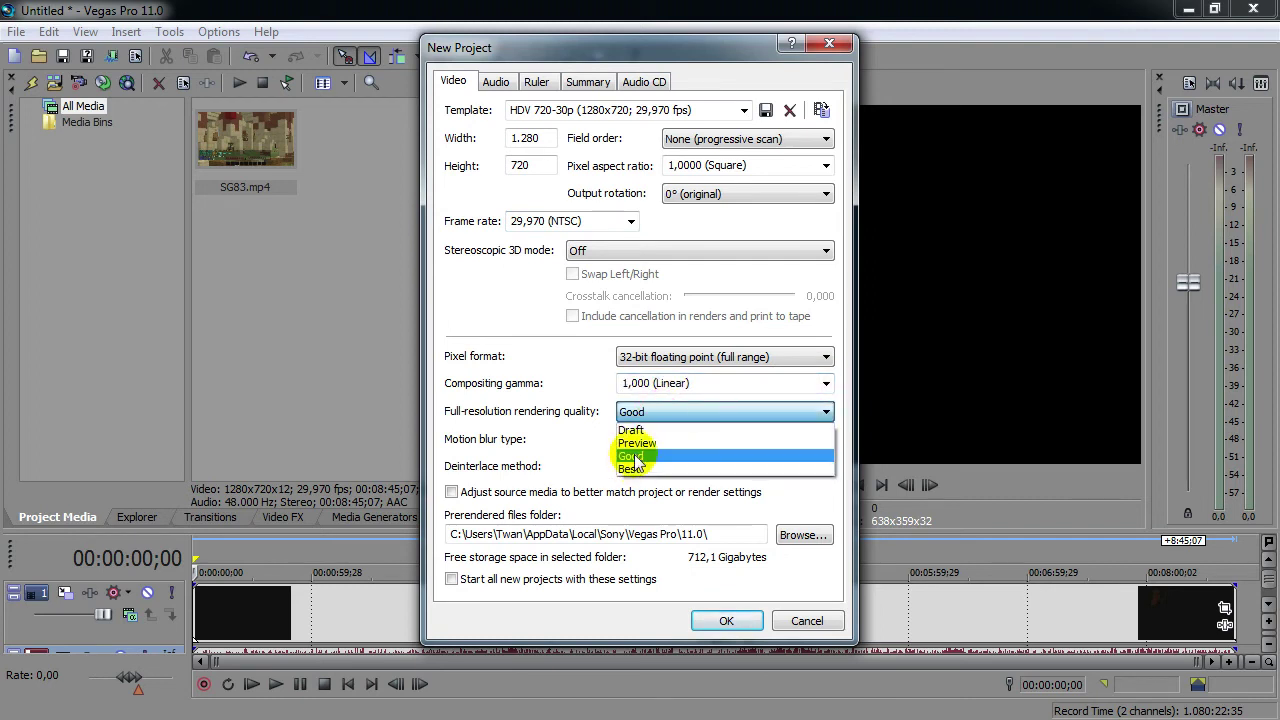
pyautogui.click(632, 456)
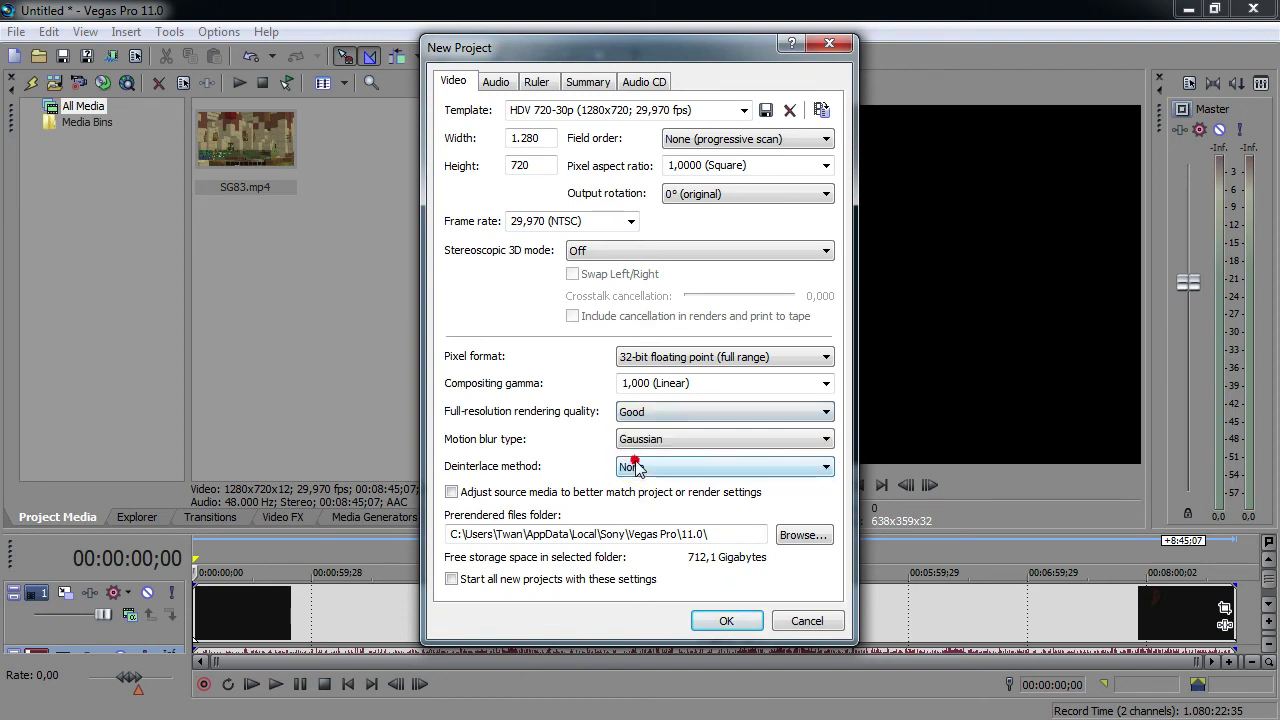
pyautogui.click(655, 439)
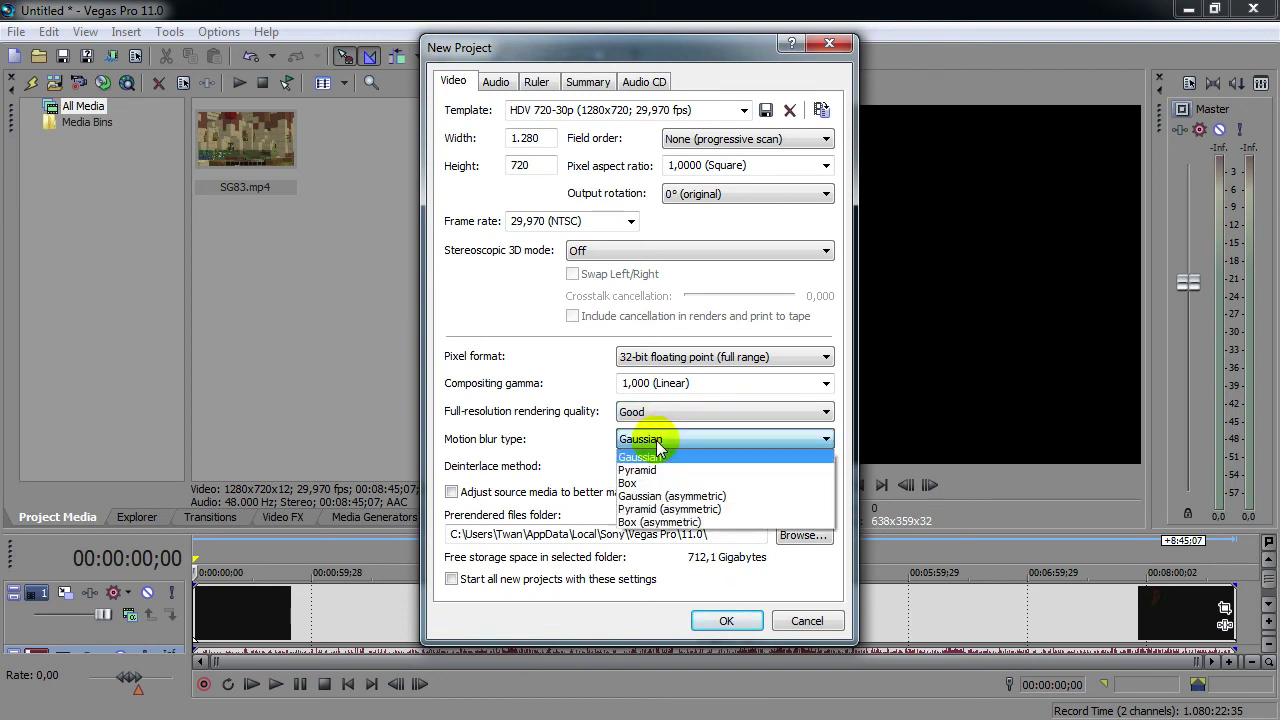
pyautogui.click(656, 441)
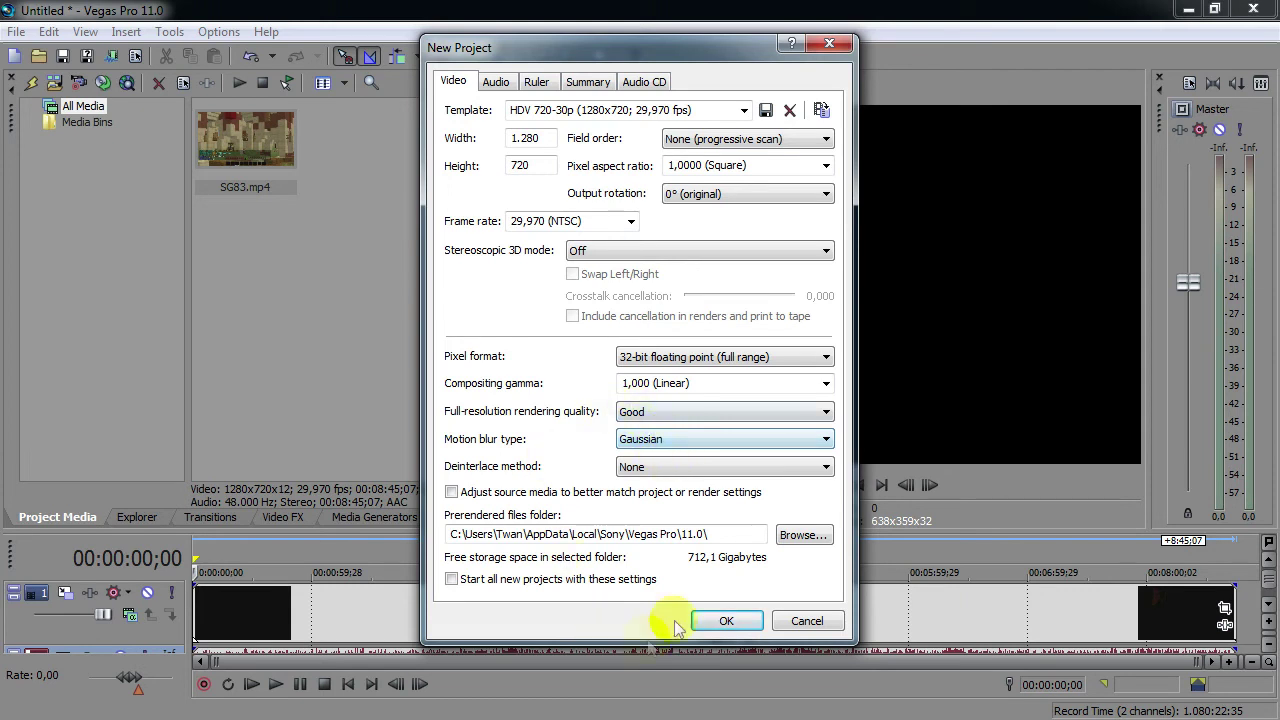
pyautogui.click(498, 82)
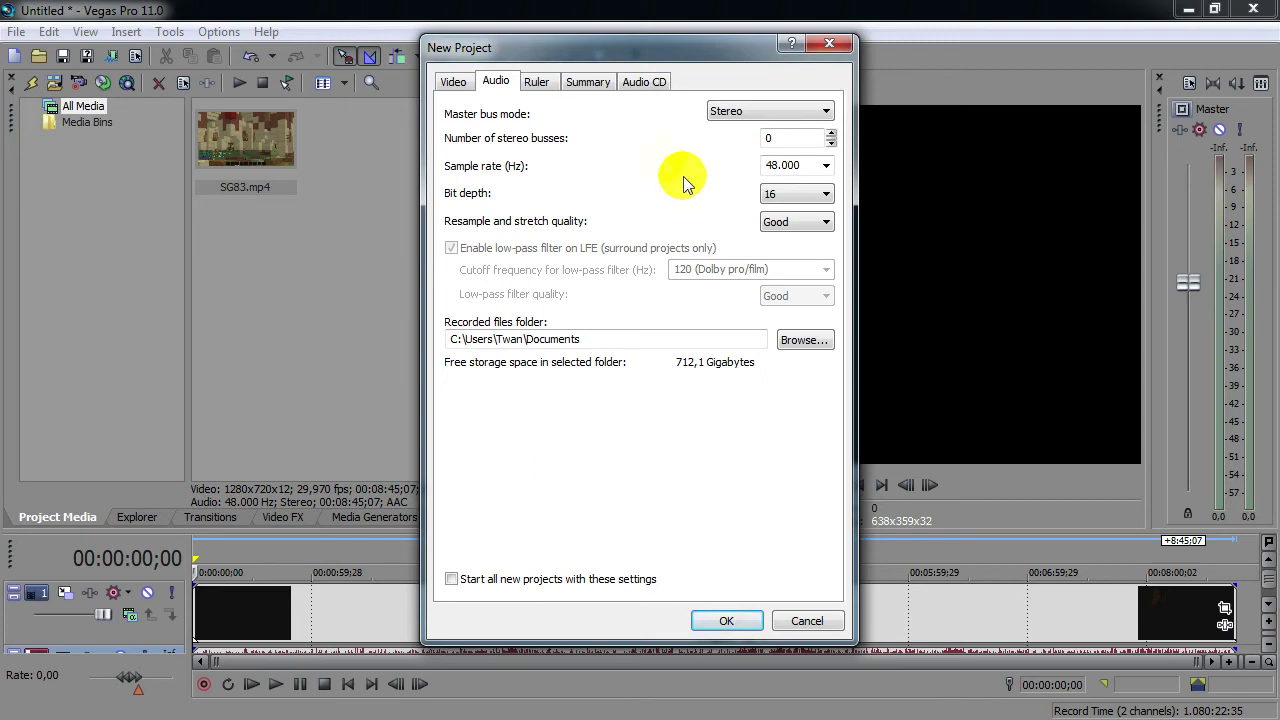
# Review the Ruler, Summary and Audio CD settings, then accept to create the project.
pyautogui.click(538, 83)
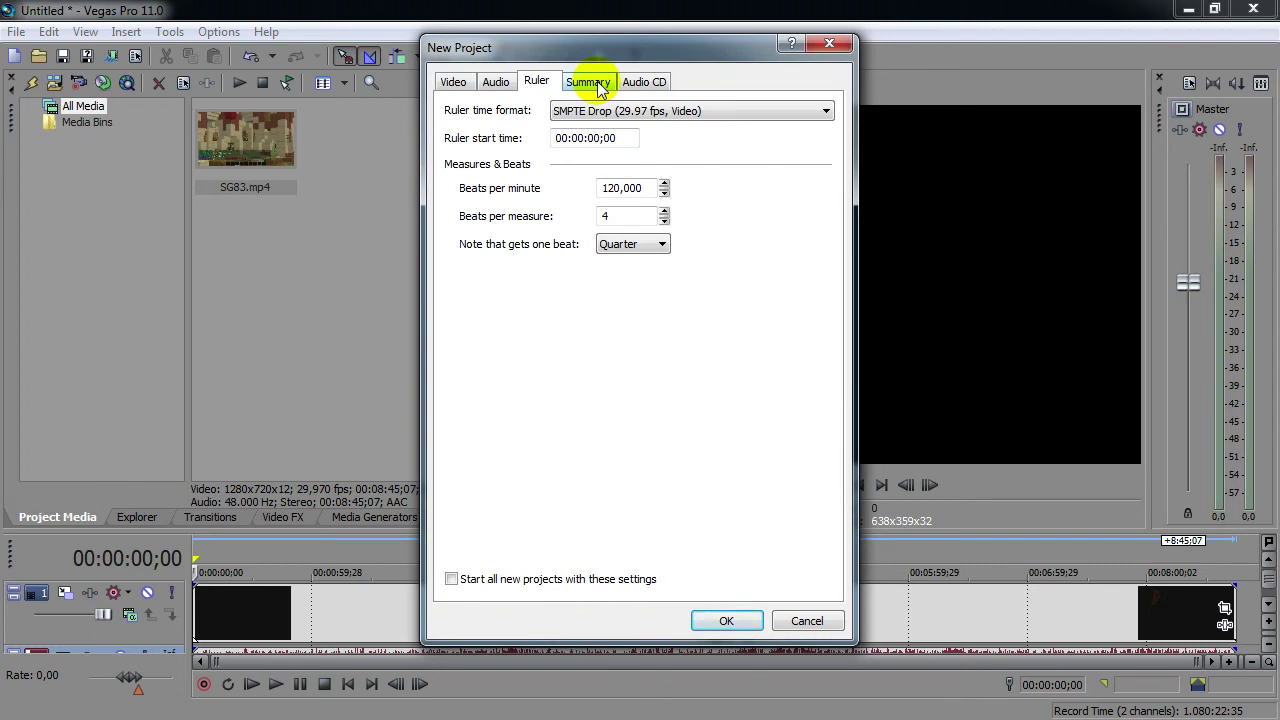
pyautogui.click(598, 84)
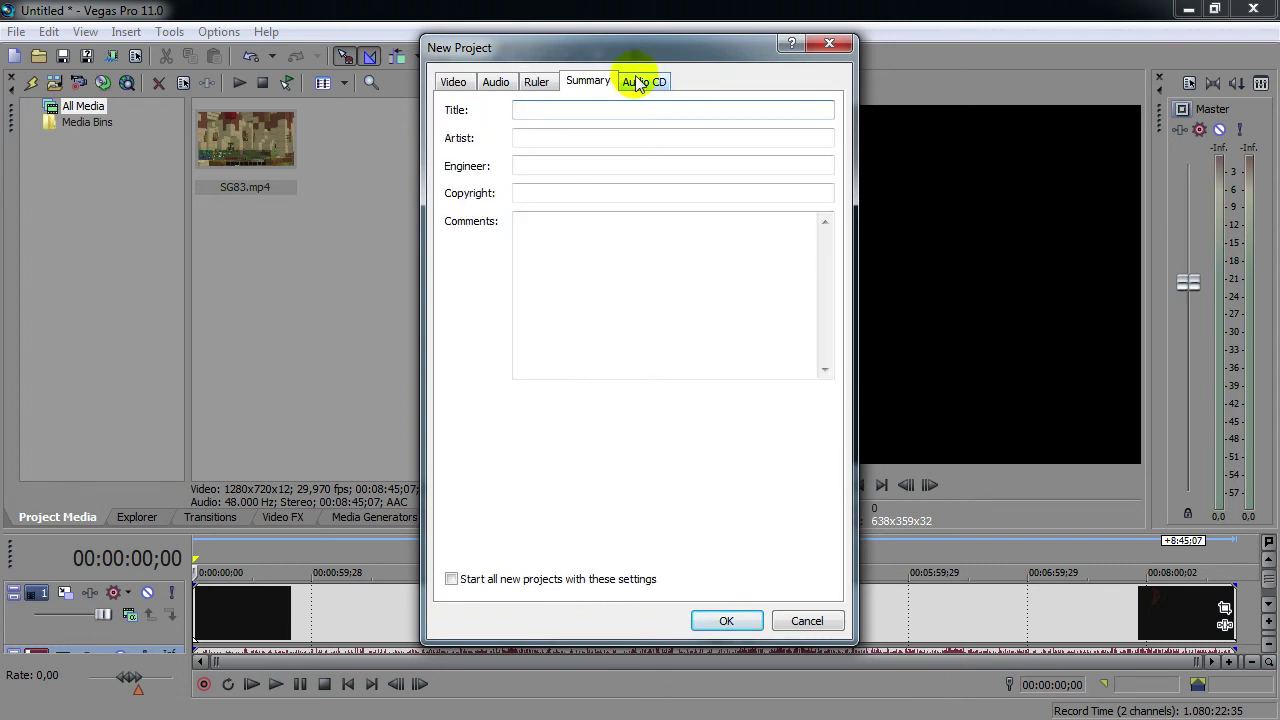
pyautogui.click(644, 82)
pyautogui.click(726, 620)
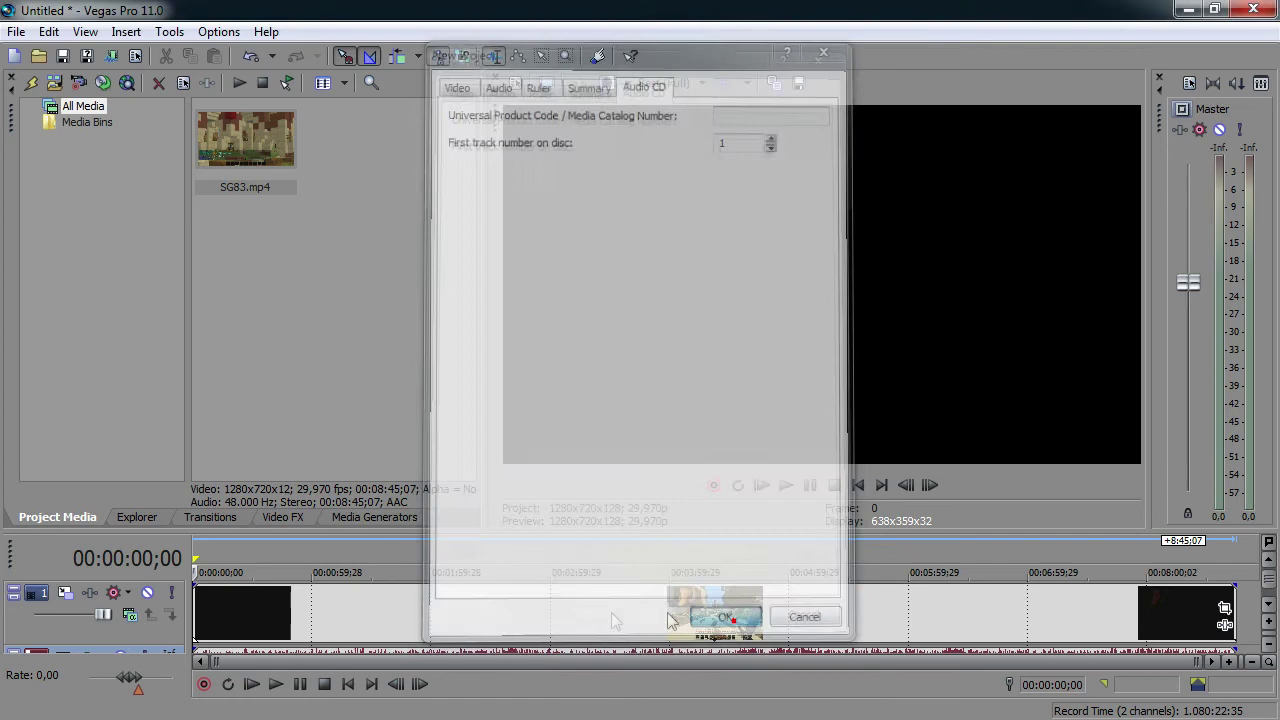
# Select All Media in the Project Media tree.
pyautogui.click(16, 31)
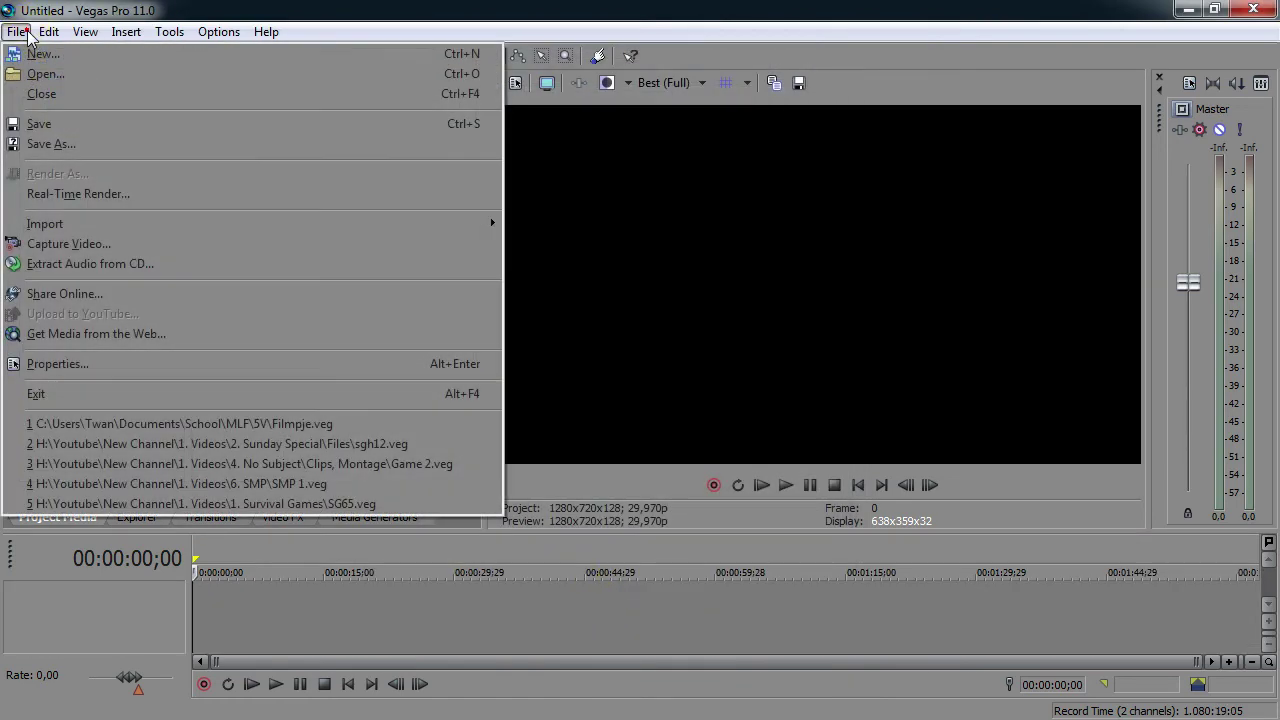
pyautogui.click(298, 630)
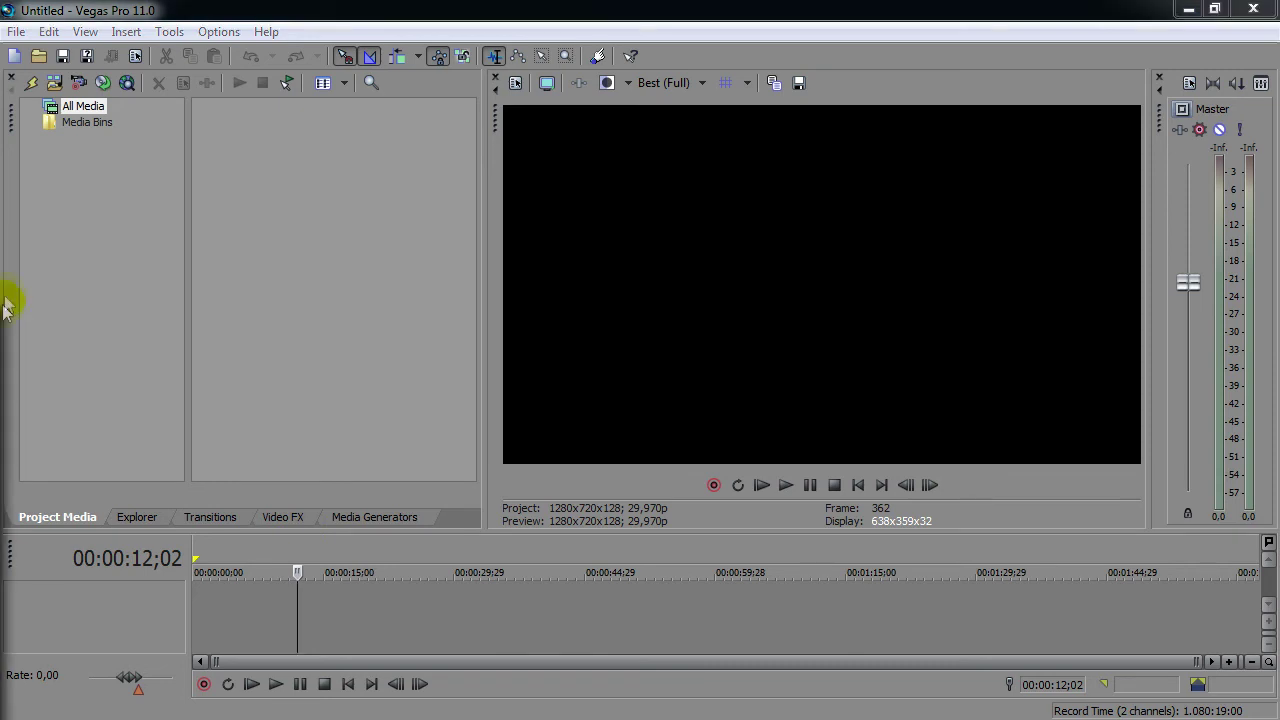
pyautogui.click(86, 119)
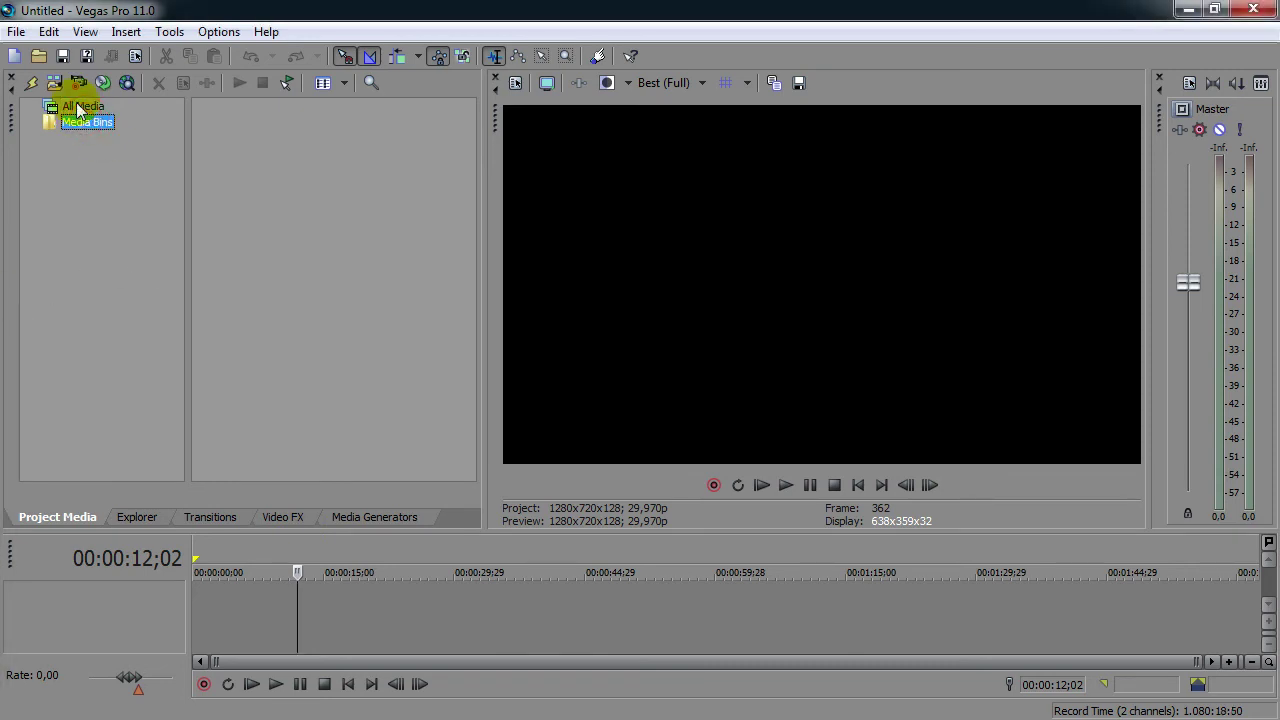
pyautogui.click(52, 106)
pyautogui.click(17, 31)
pyautogui.click(44, 74)
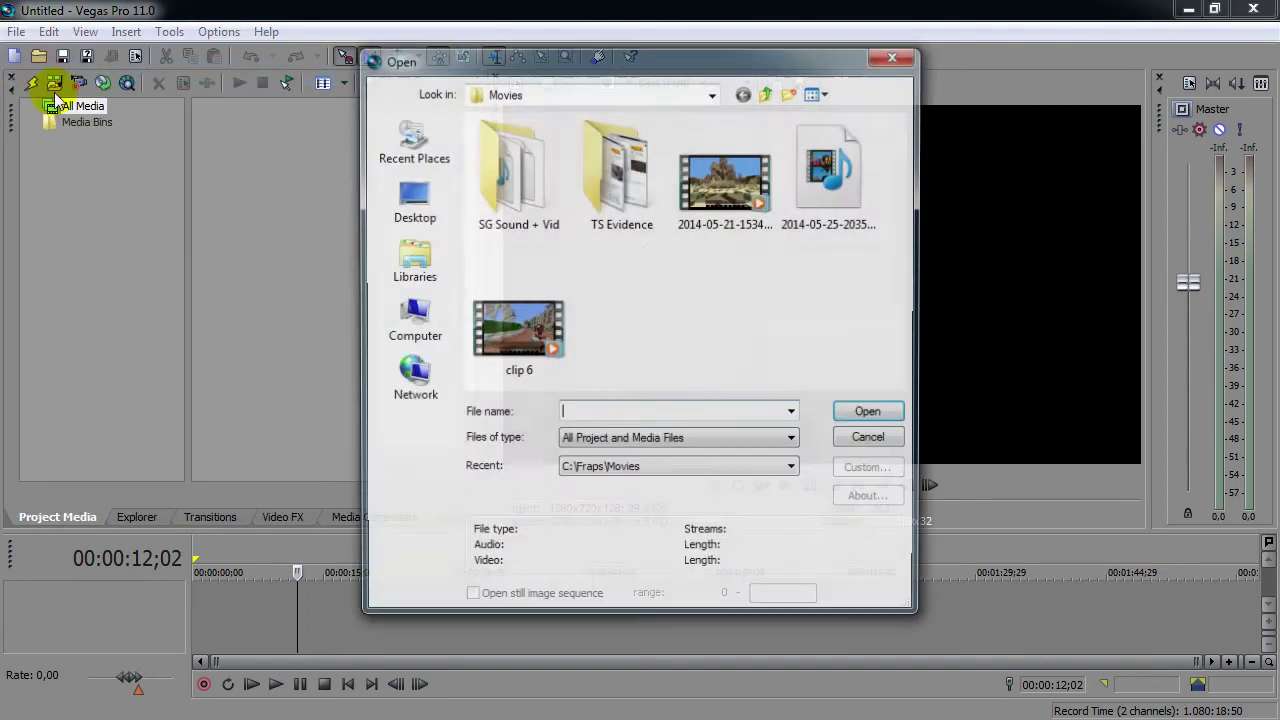
pyautogui.doubleClick(726, 190)
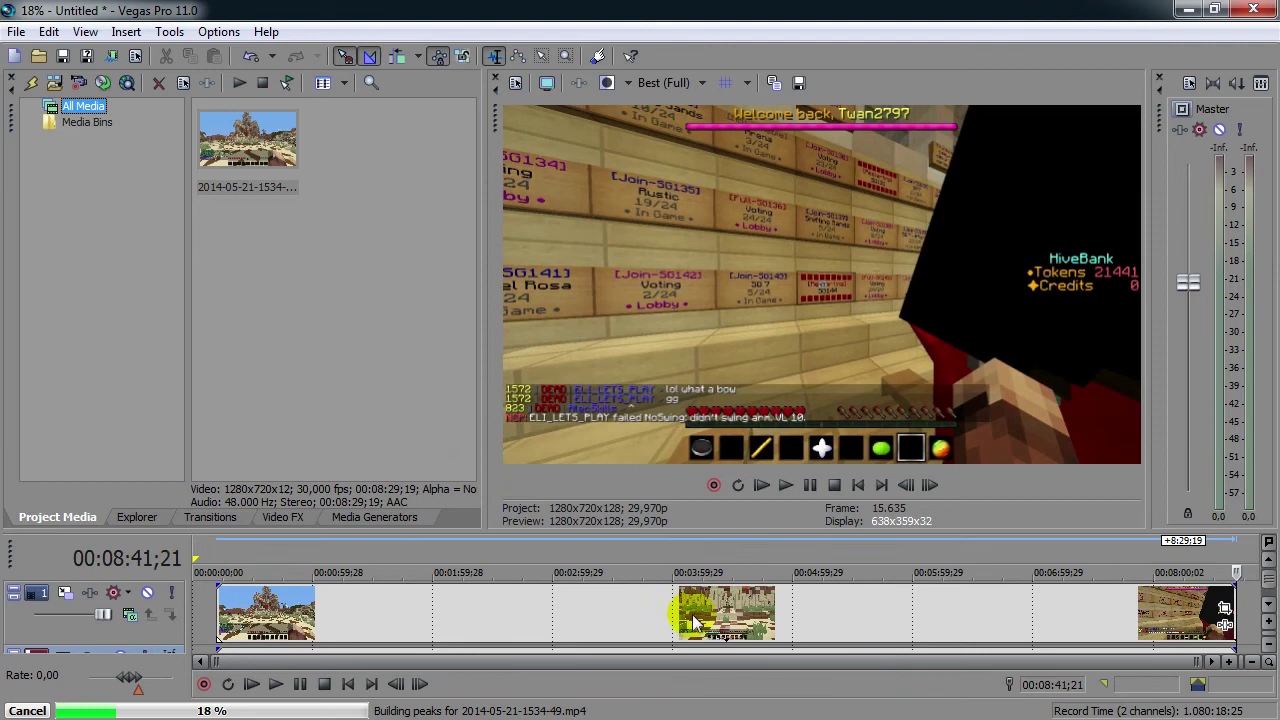
pyautogui.click(860, 609)
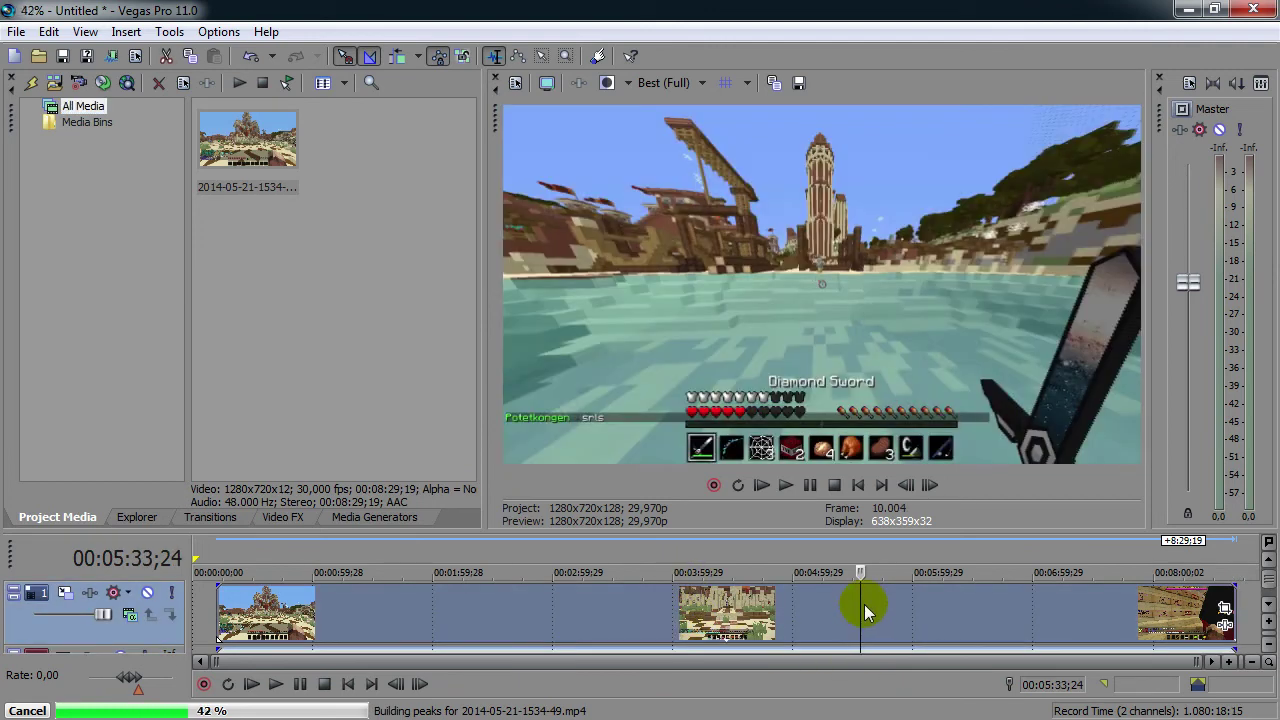
pyautogui.click(1274, 585)
pyautogui.scroll(5, 760, 620)
pyautogui.scroll(-5, 772, 625)
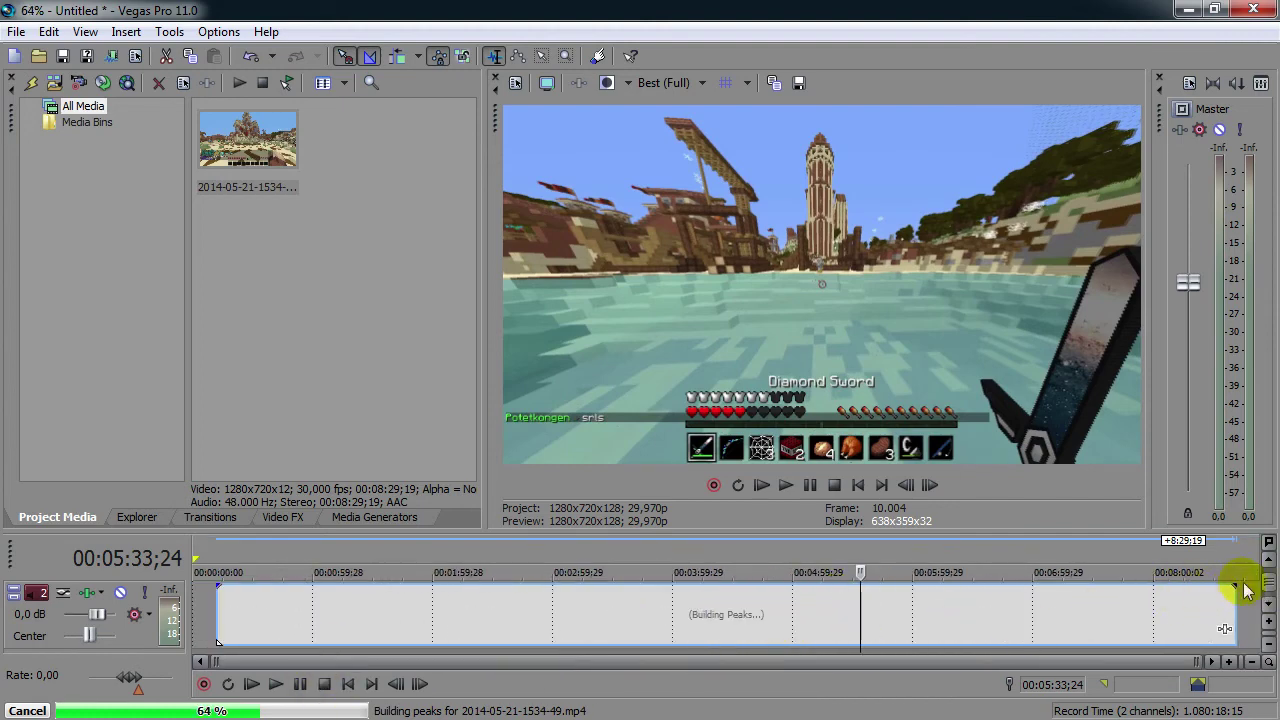
# Open Render As and move the dialog to the screen centre.
pyautogui.click(16, 31)
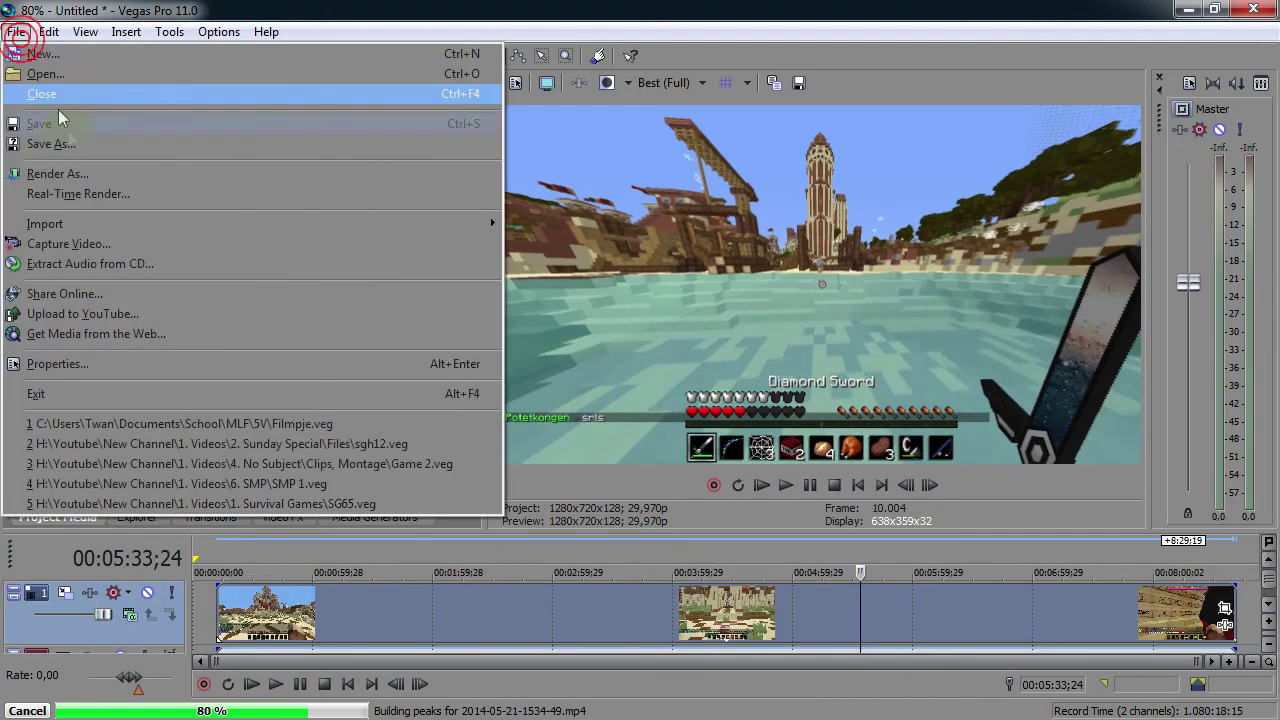
pyautogui.click(63, 173)
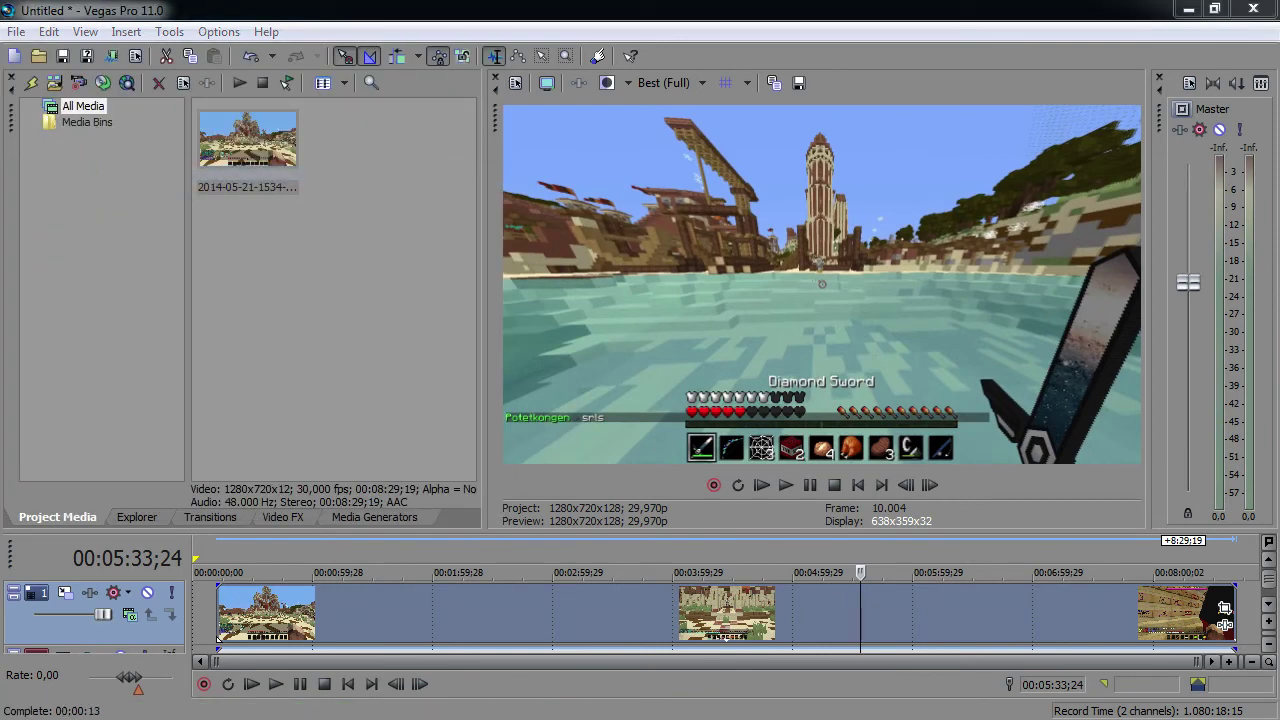
pyautogui.moveTo(125, 100); pyautogui.dragTo(738, 88)
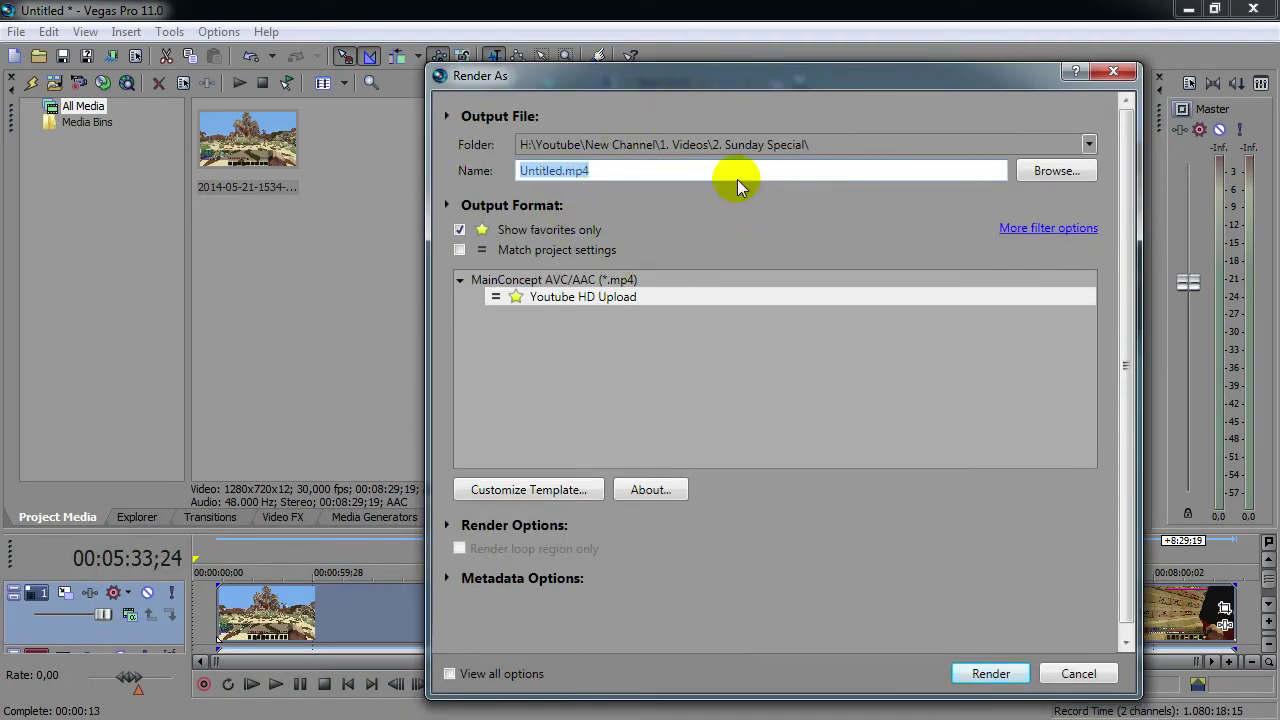
# Keep the 2. Sunday Special output folder with the Untitled.mp4 file name.
pyautogui.click(820, 144)
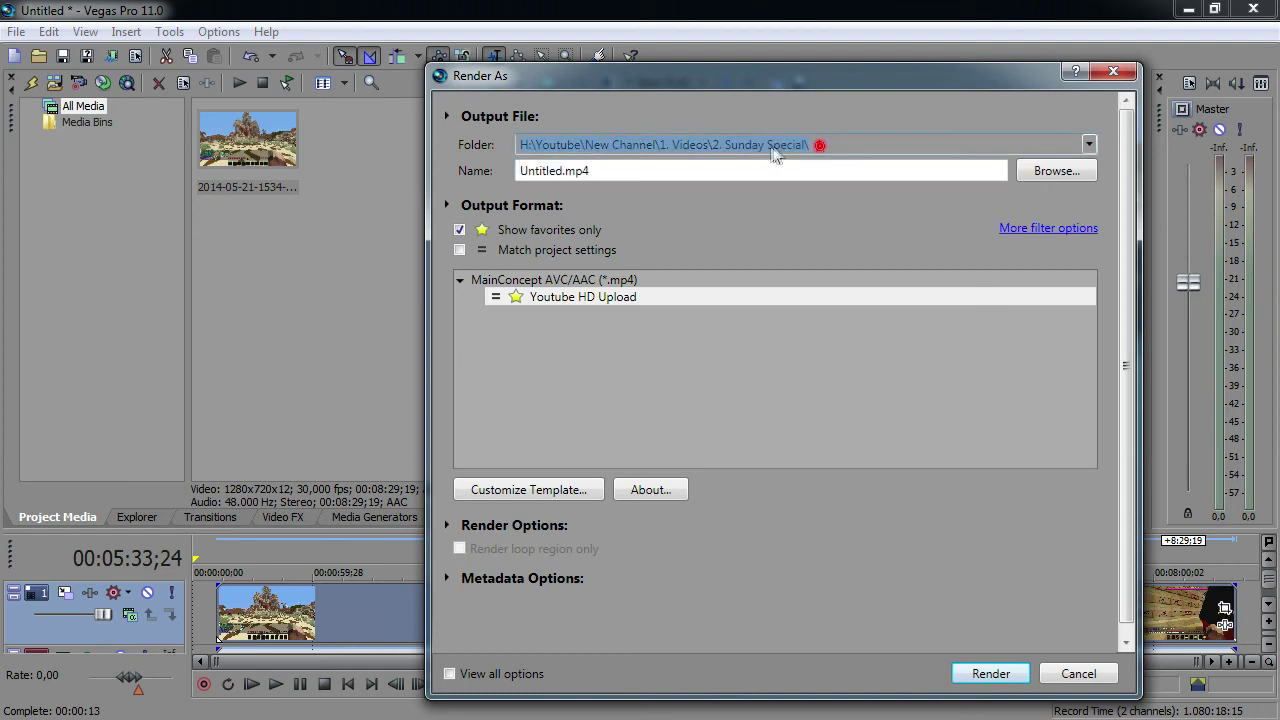
pyautogui.click(1089, 146)
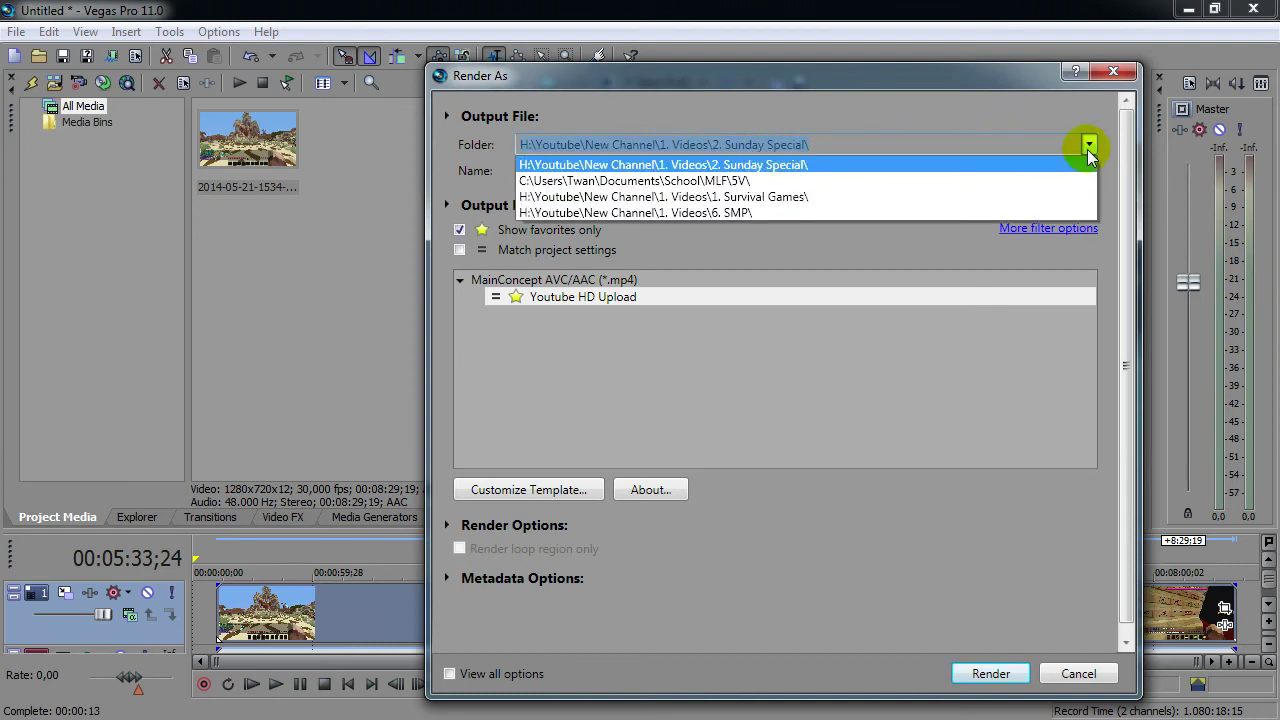
pyautogui.click(808, 164)
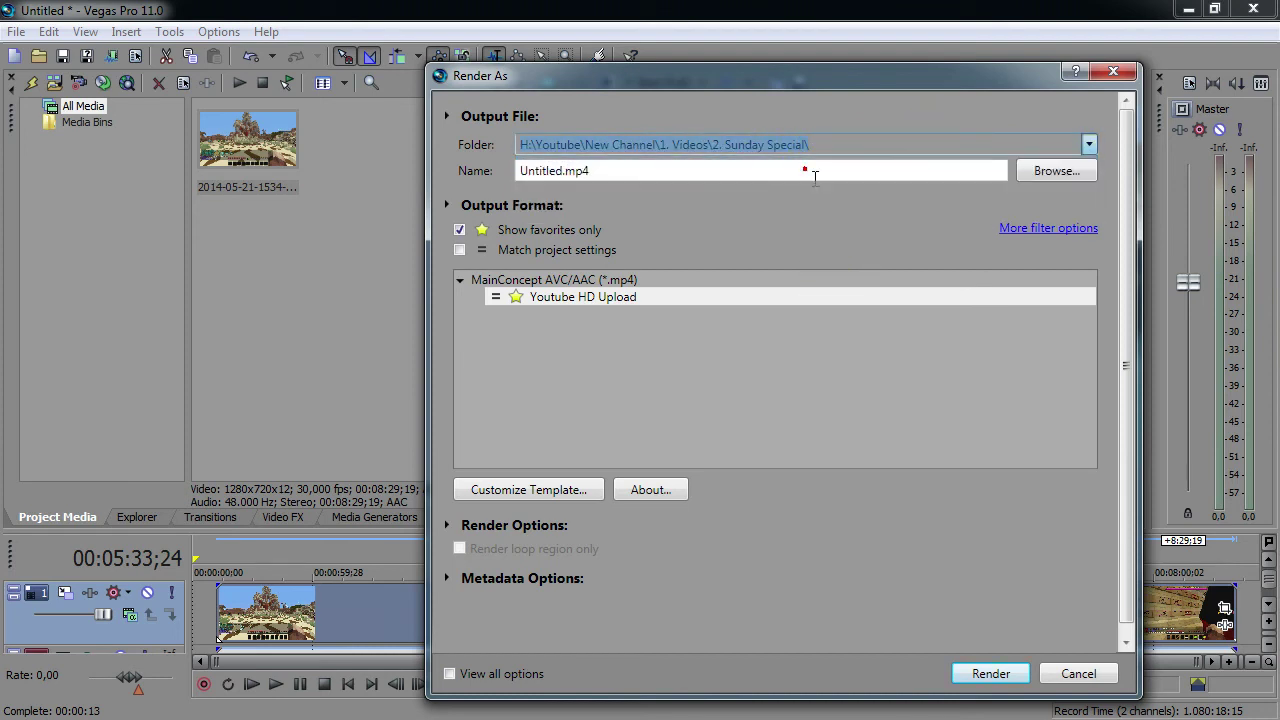
pyautogui.click(726, 166)
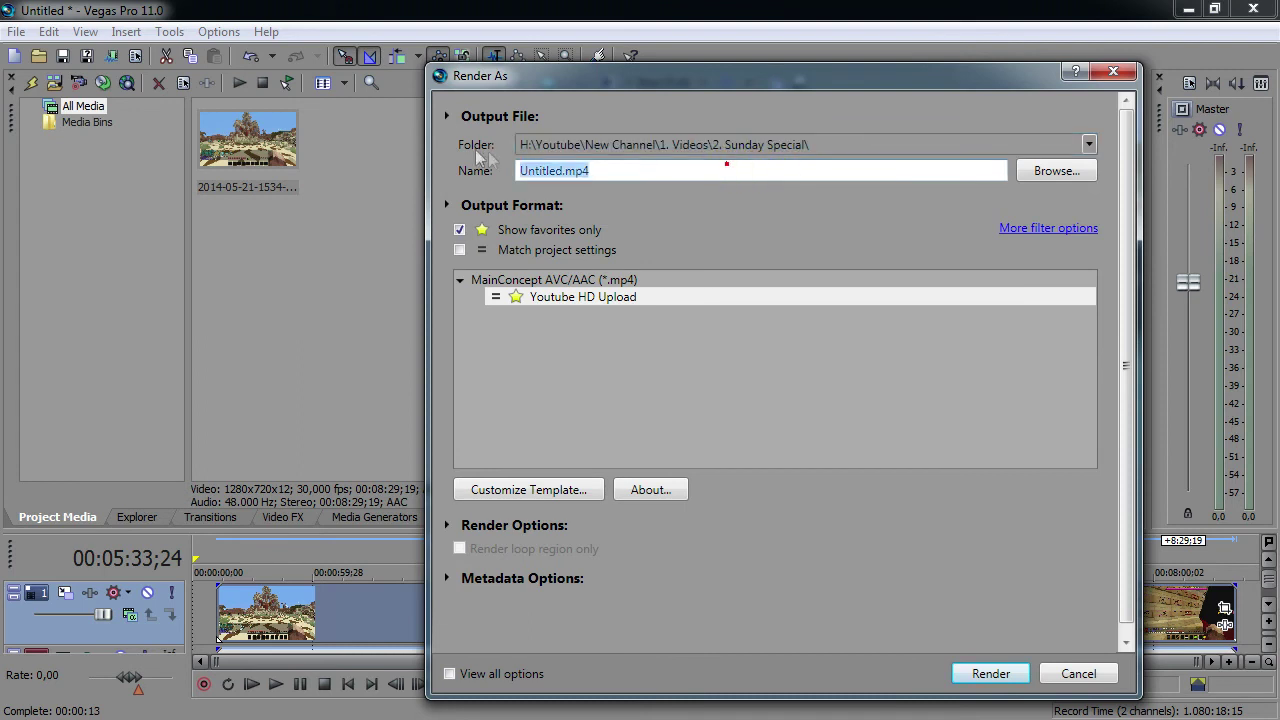
pyautogui.click(664, 214)
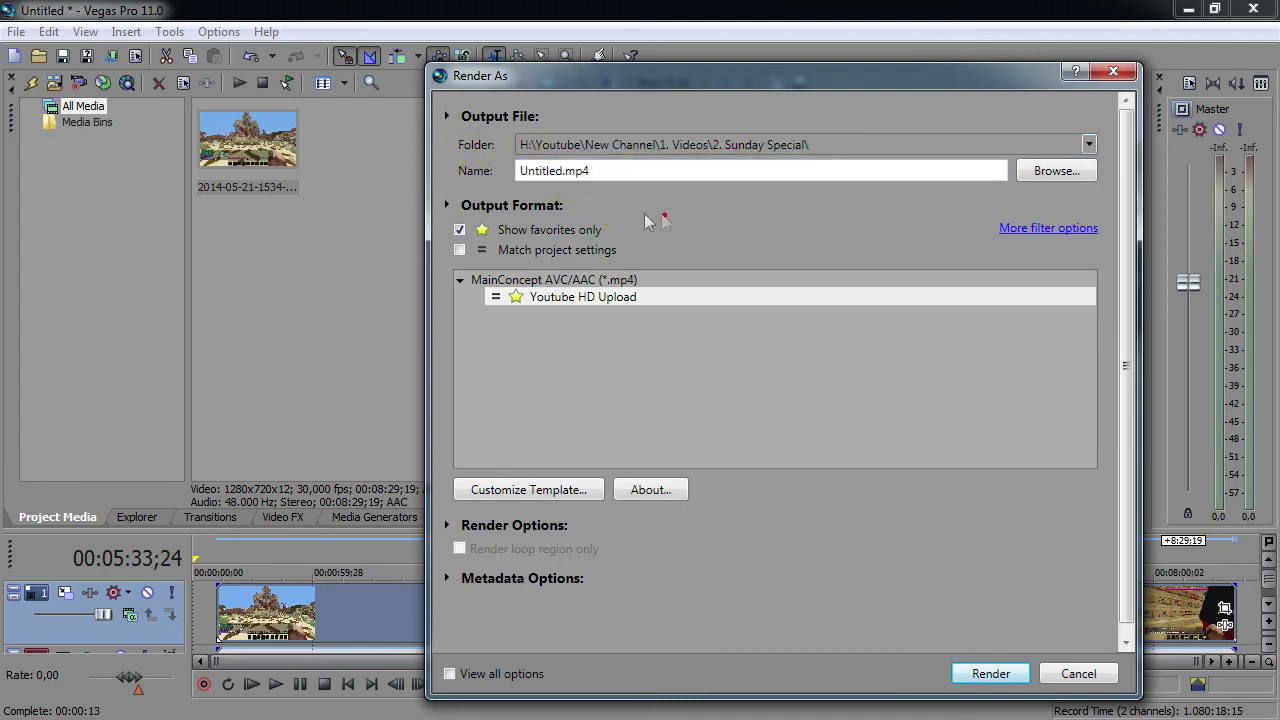
# Show all render formats and select the Youtube HD Upload template under MainConcept AVC/AAC.
pyautogui.click(459, 232)
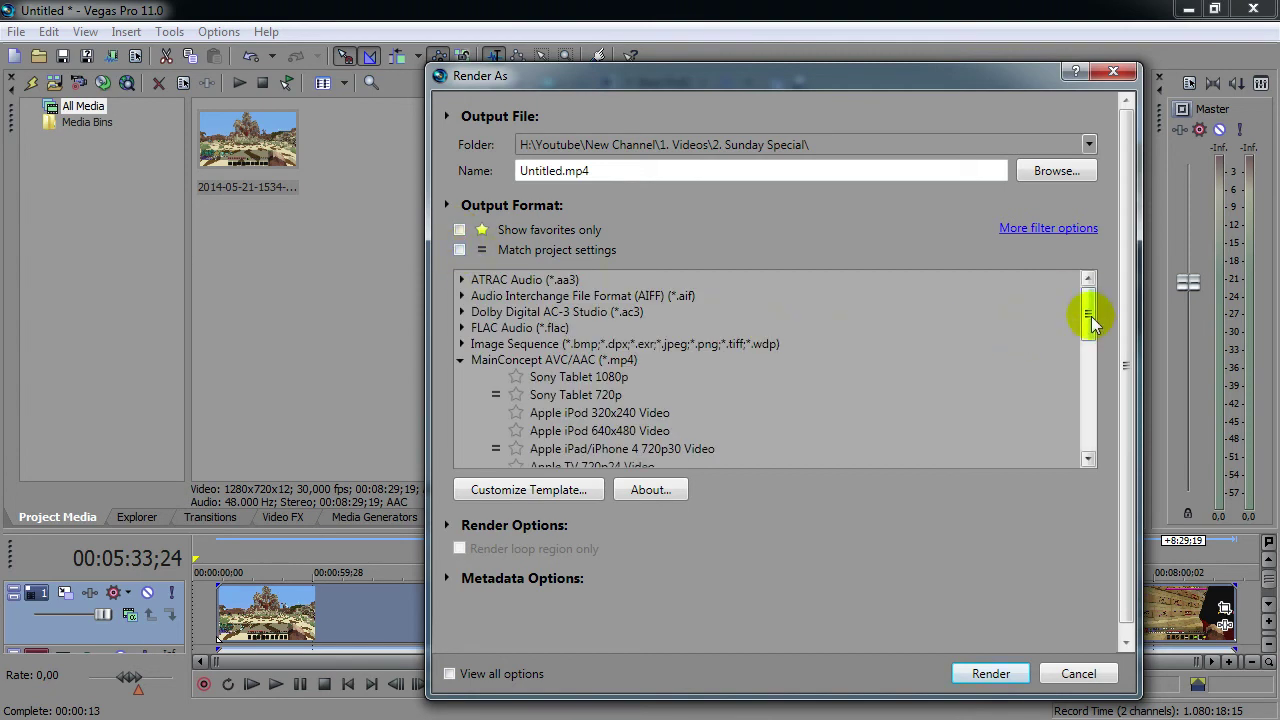
pyautogui.moveTo(1090, 320); pyautogui.dragTo(1088, 358)
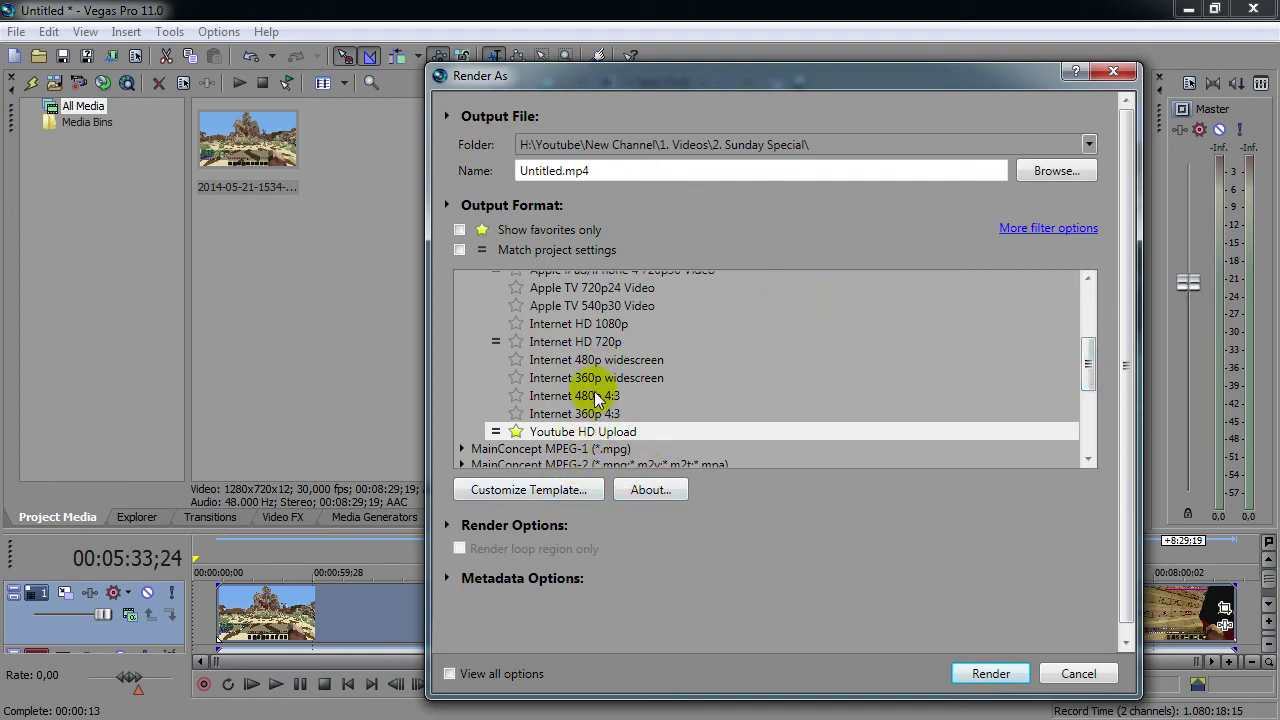
pyautogui.click(568, 323)
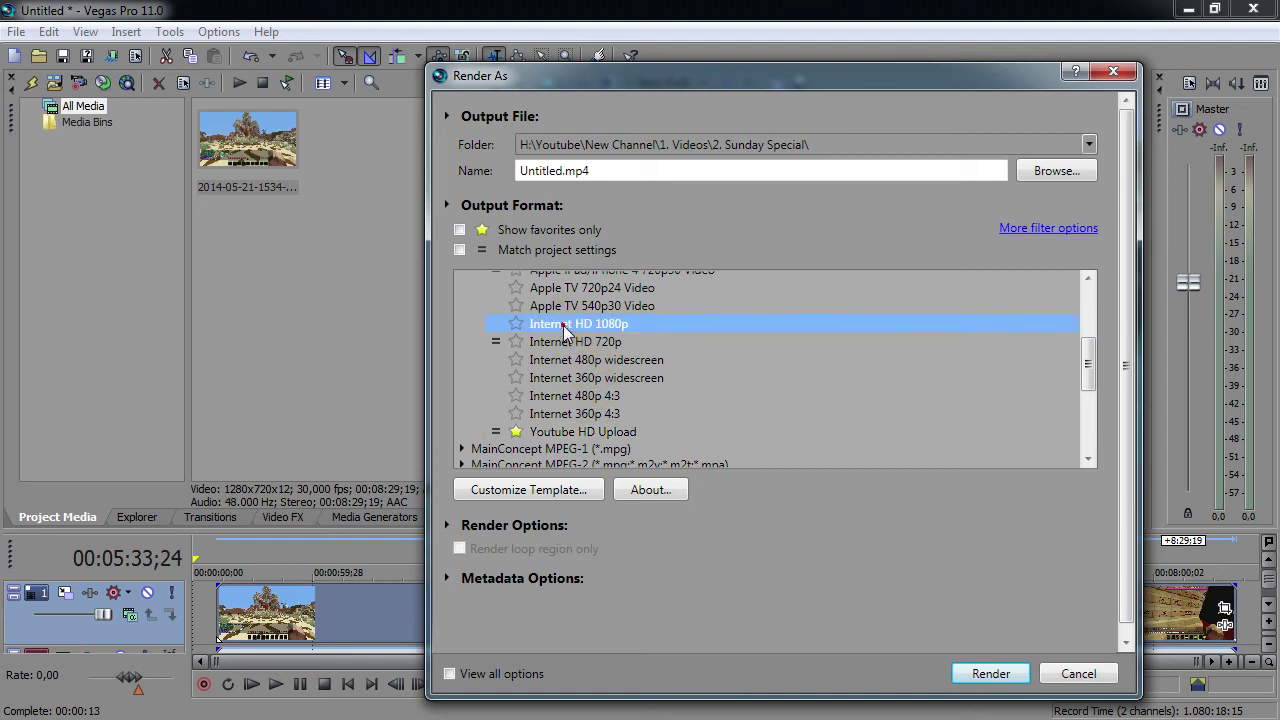
pyautogui.scroll(1, 577, 357)
pyautogui.click(574, 392)
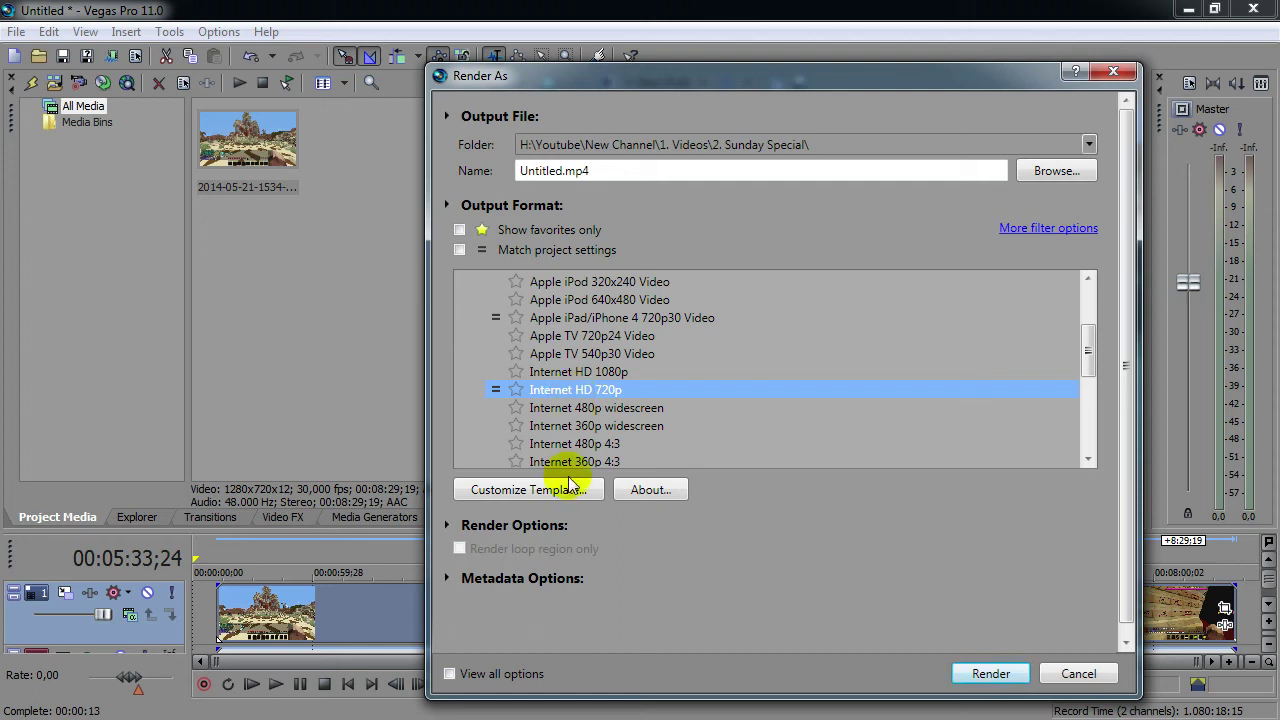
pyautogui.scroll(-2, 640, 370)
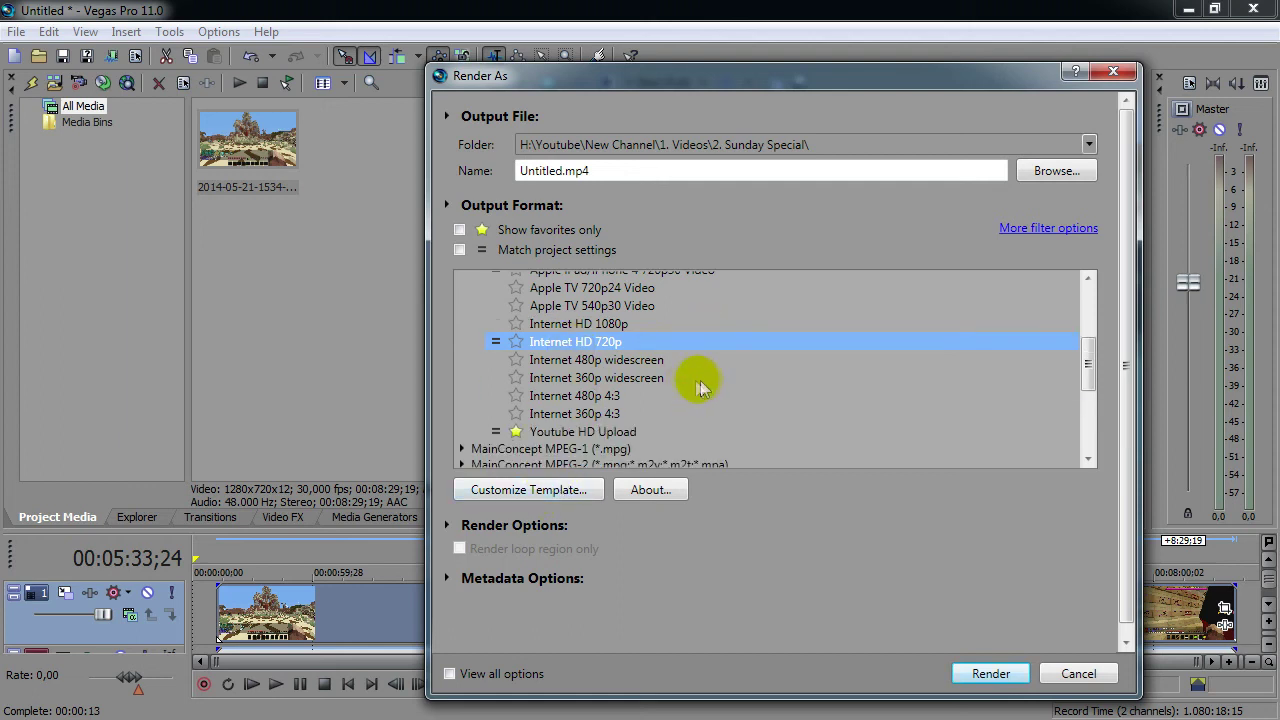
pyautogui.click(585, 385)
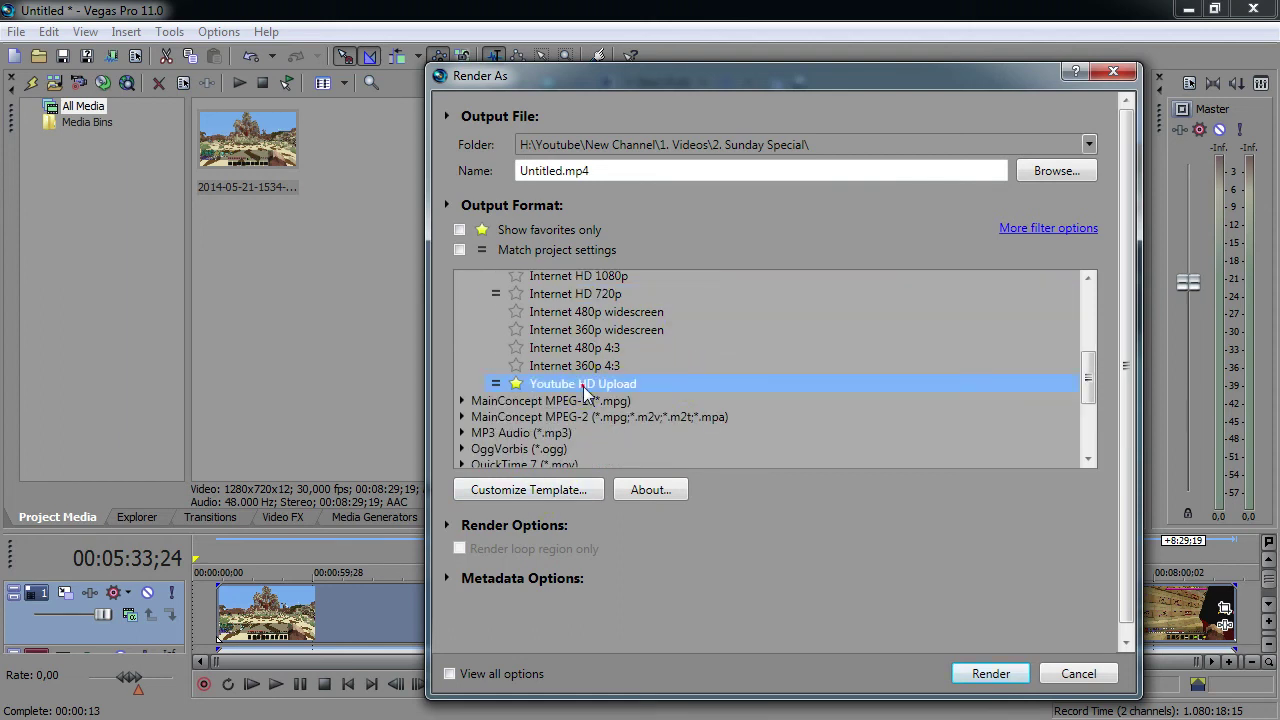
pyautogui.click(583, 294)
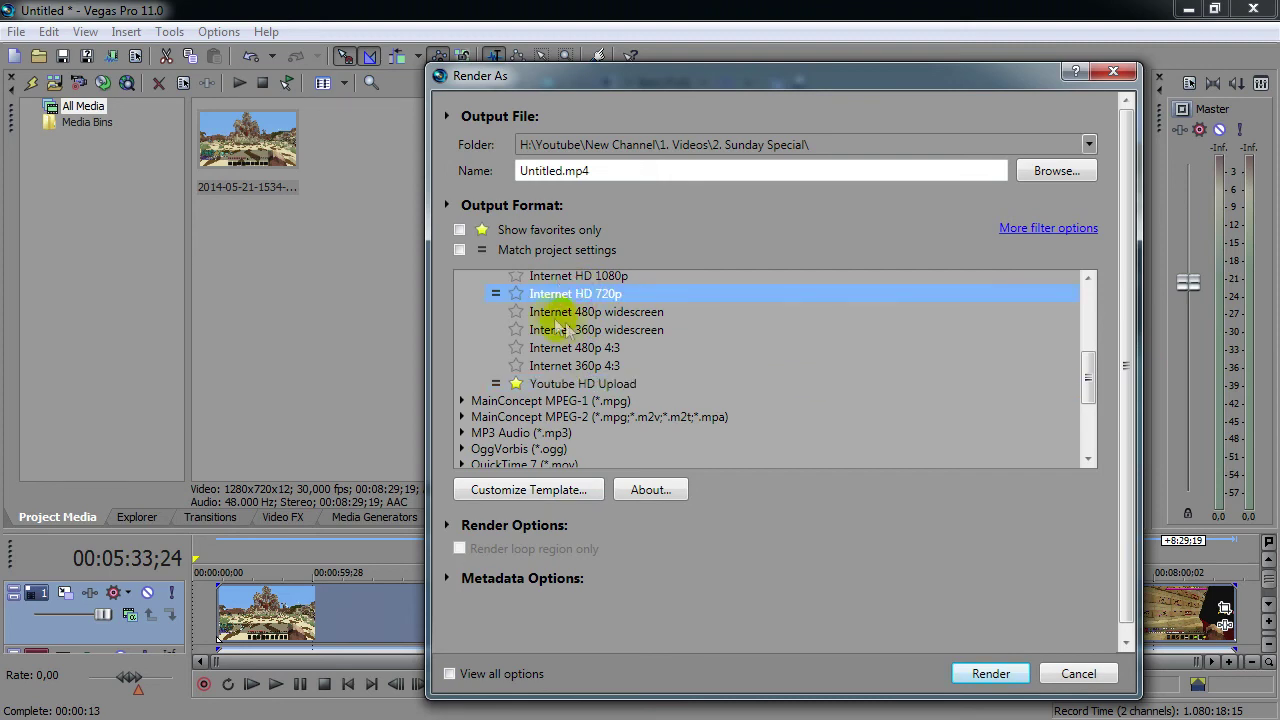
pyautogui.click(555, 388)
pyautogui.click(553, 489)
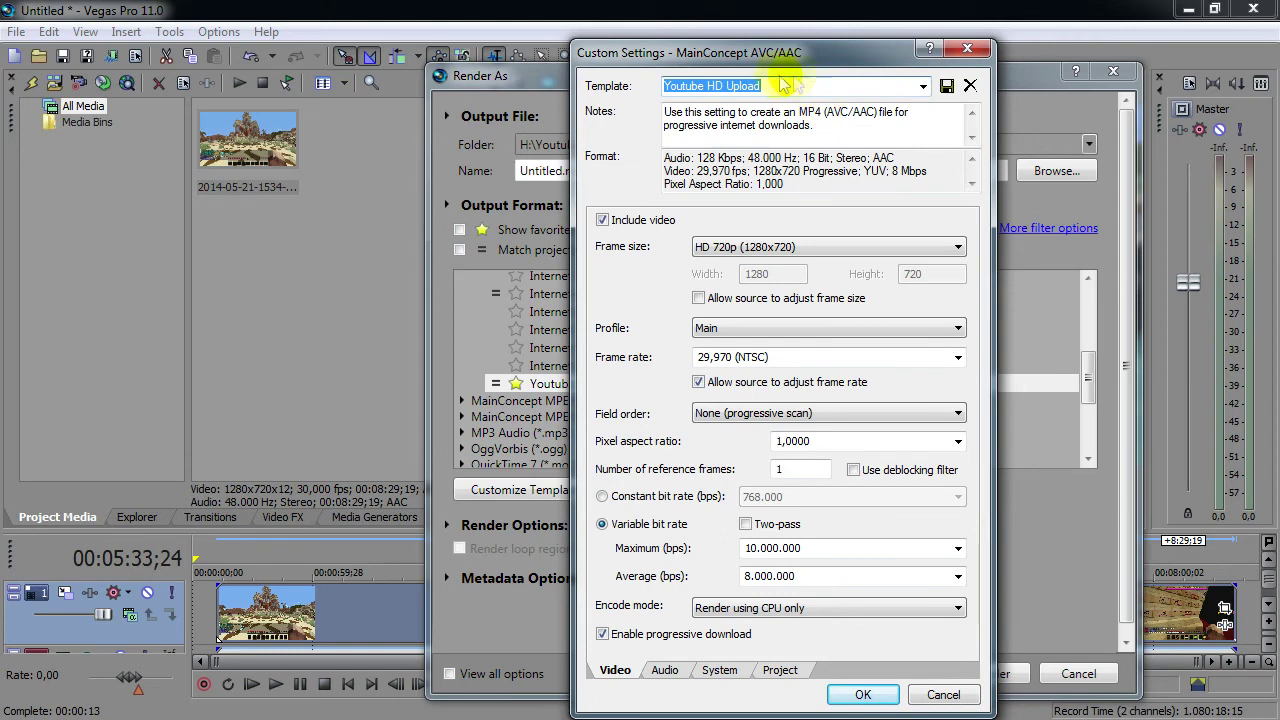
pyautogui.moveTo(771, 85); pyautogui.dragTo(679, 92)
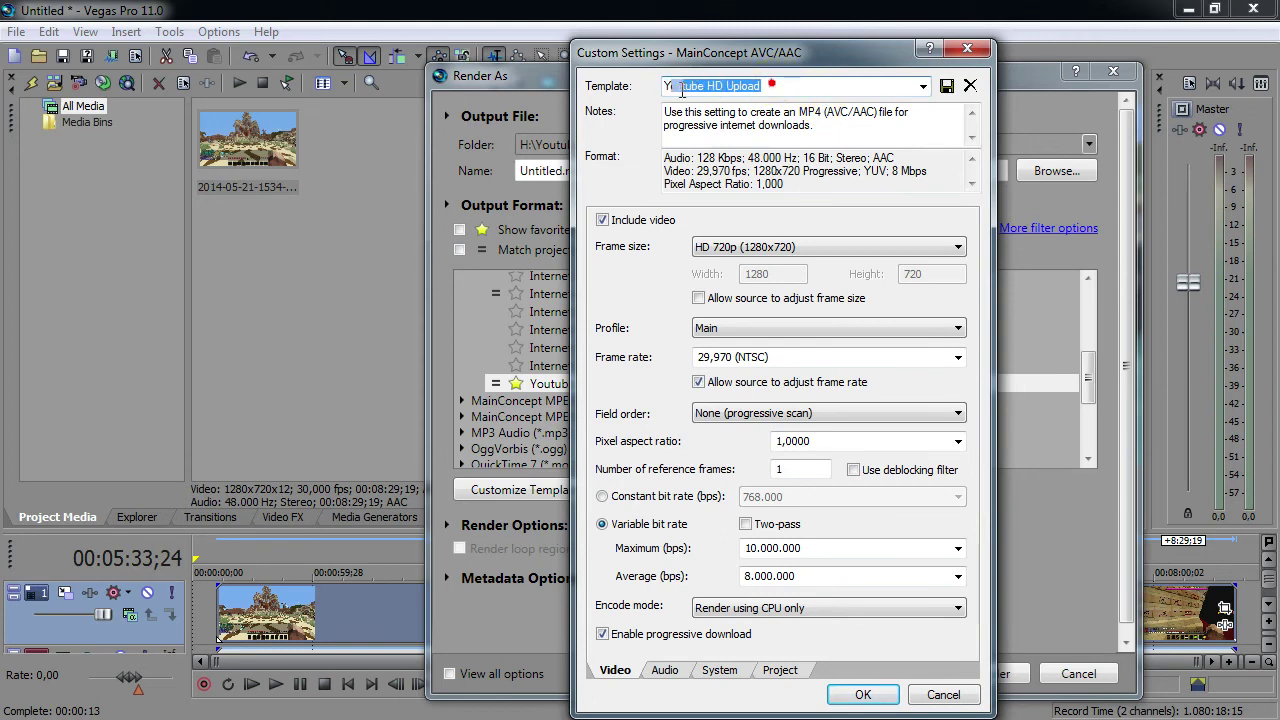
pyautogui.click(922, 86)
pyautogui.click(712, 273)
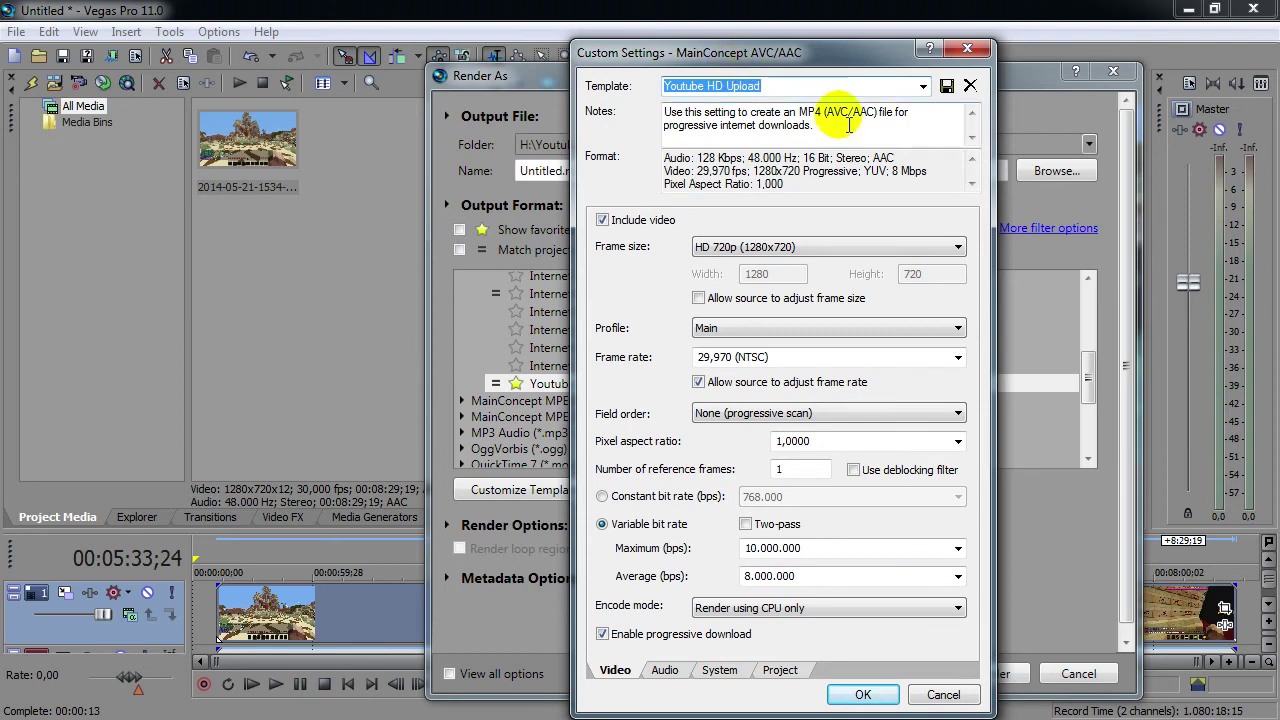
pyautogui.click(789, 248)
pyautogui.click(789, 248)
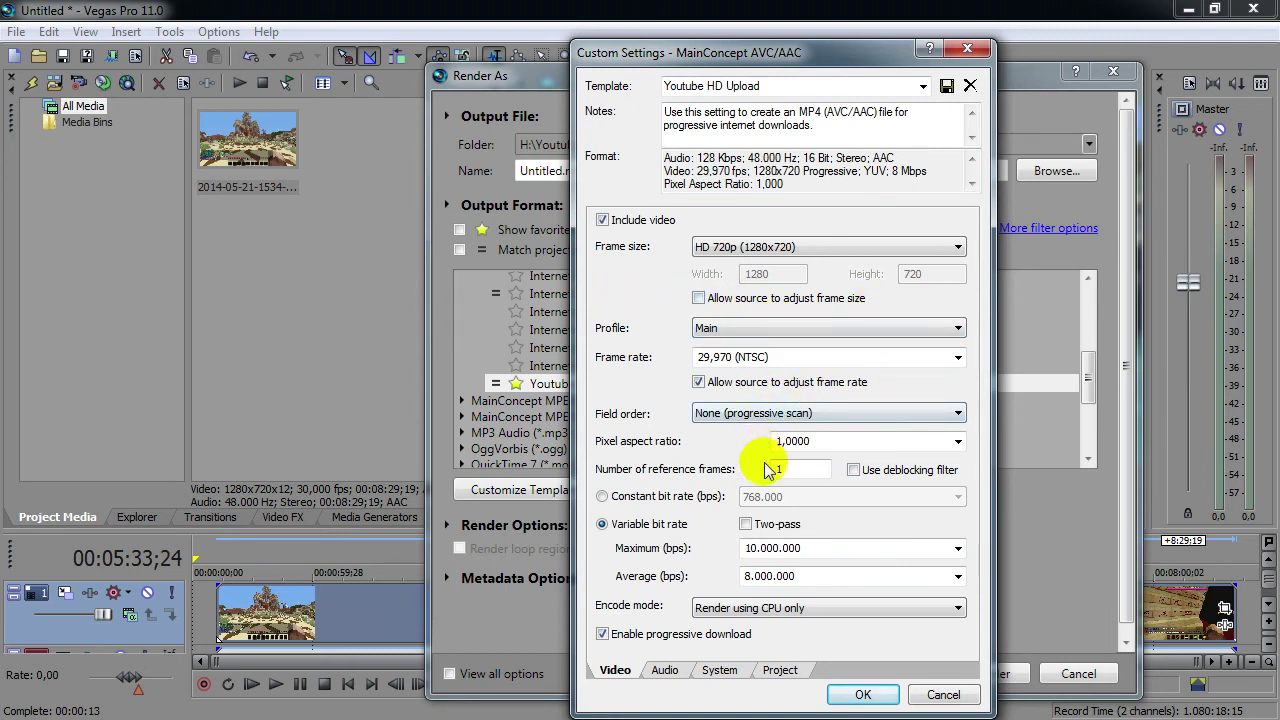
pyautogui.click(645, 530)
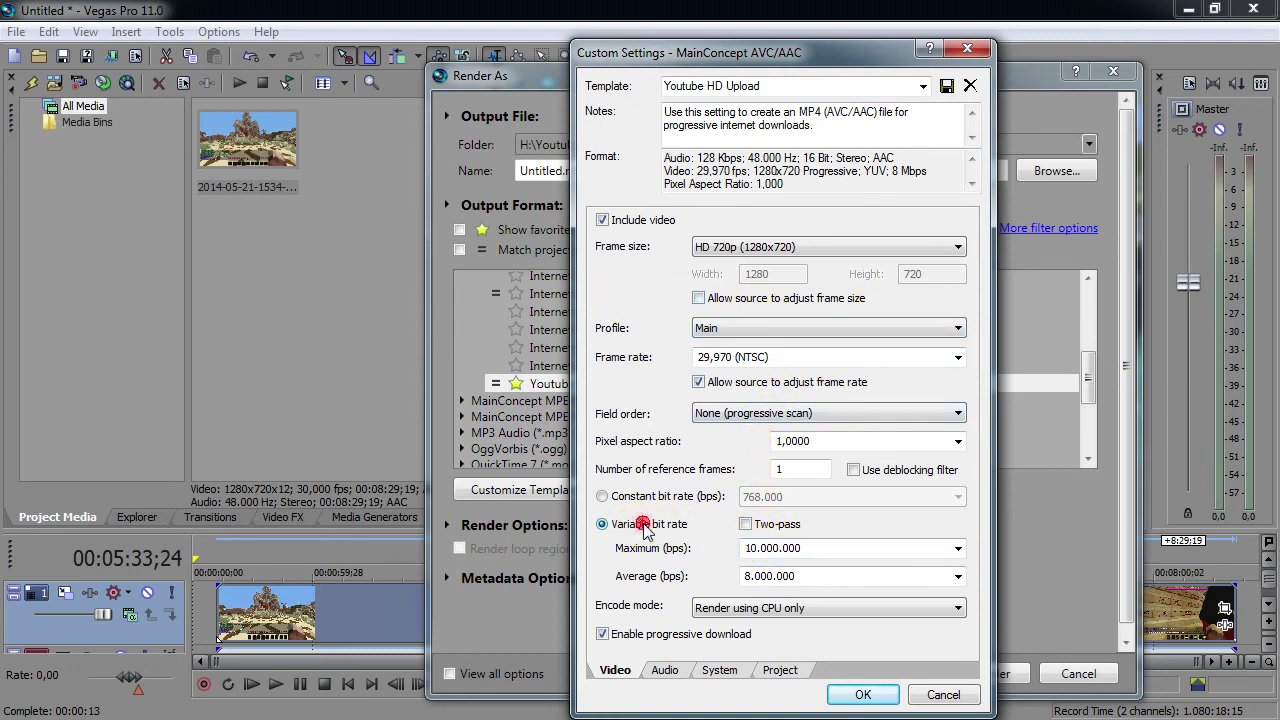
pyautogui.doubleClick(813, 550)
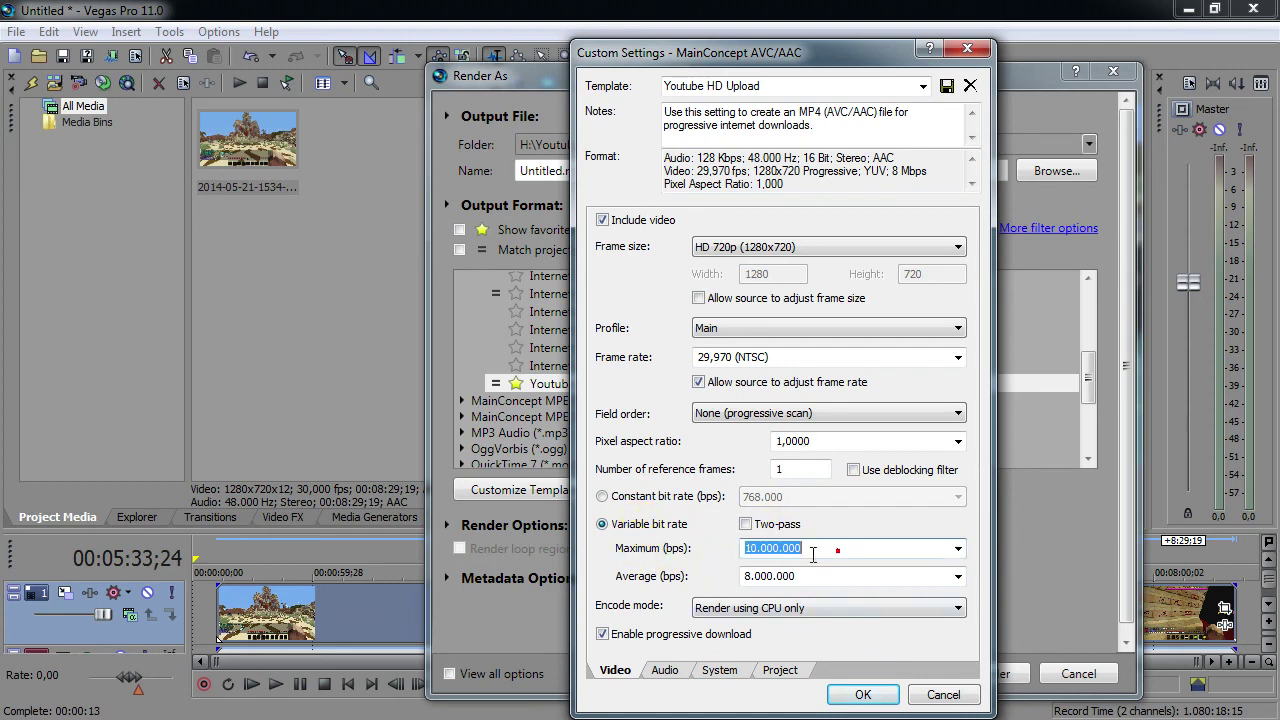
pyautogui.click(958, 548)
pyautogui.click(958, 549)
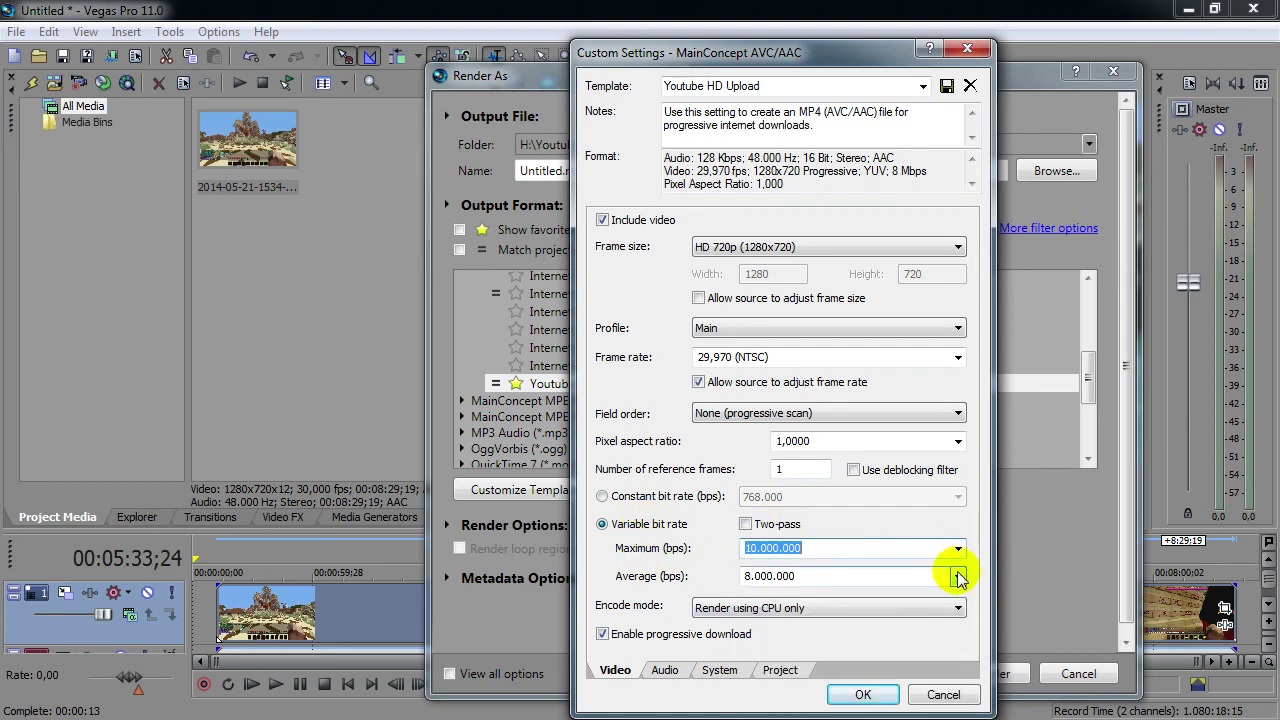
pyautogui.click(958, 577)
pyautogui.click(958, 577)
pyautogui.click(957, 573)
pyautogui.click(888, 573)
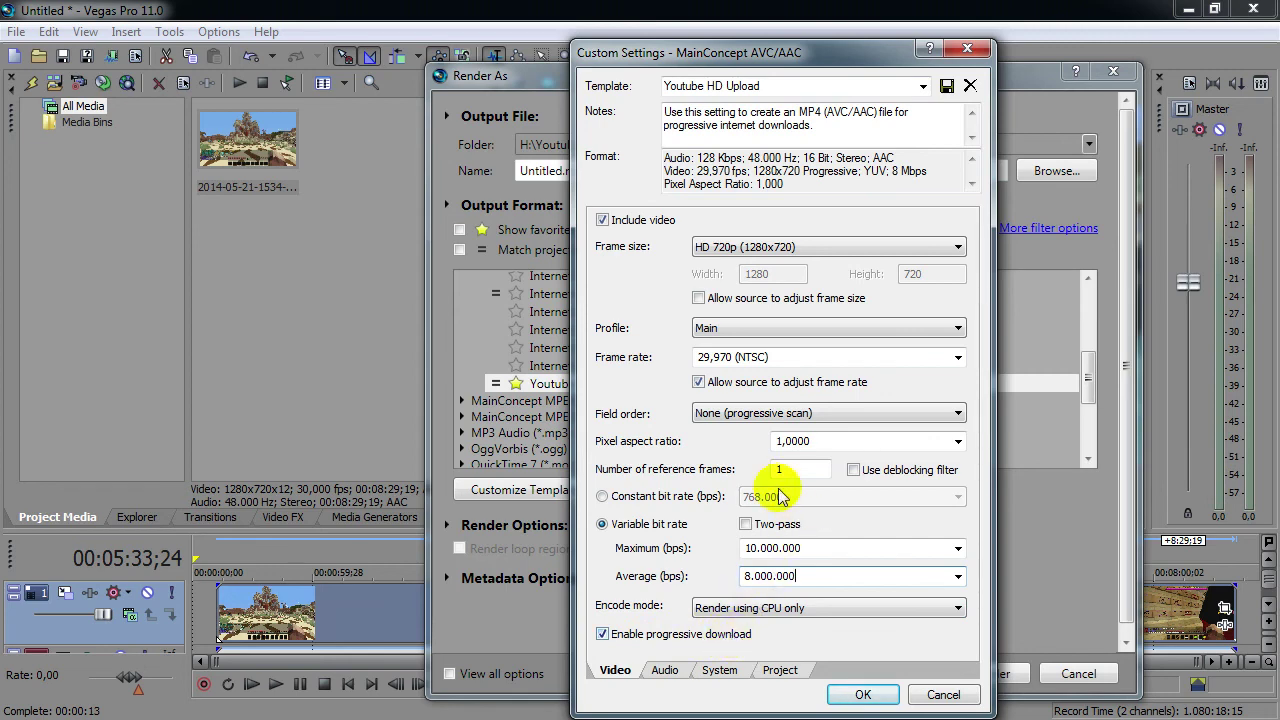
pyautogui.click(956, 441)
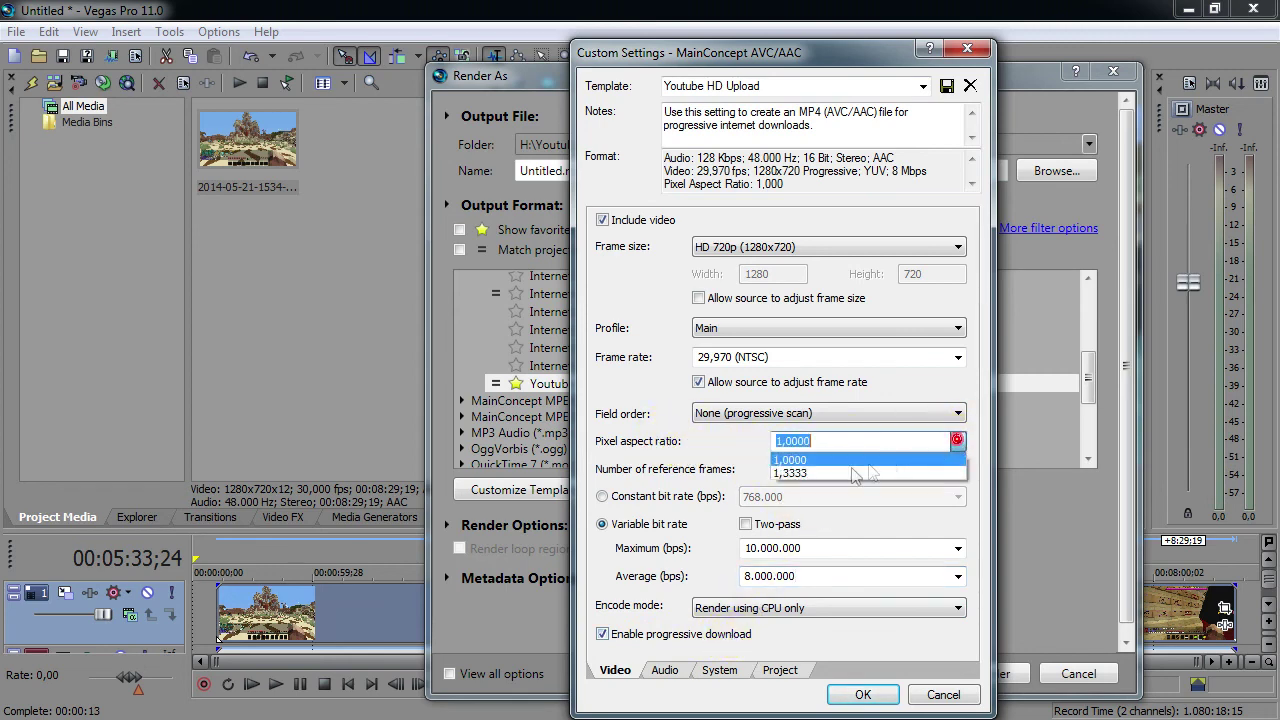
pyautogui.click(823, 460)
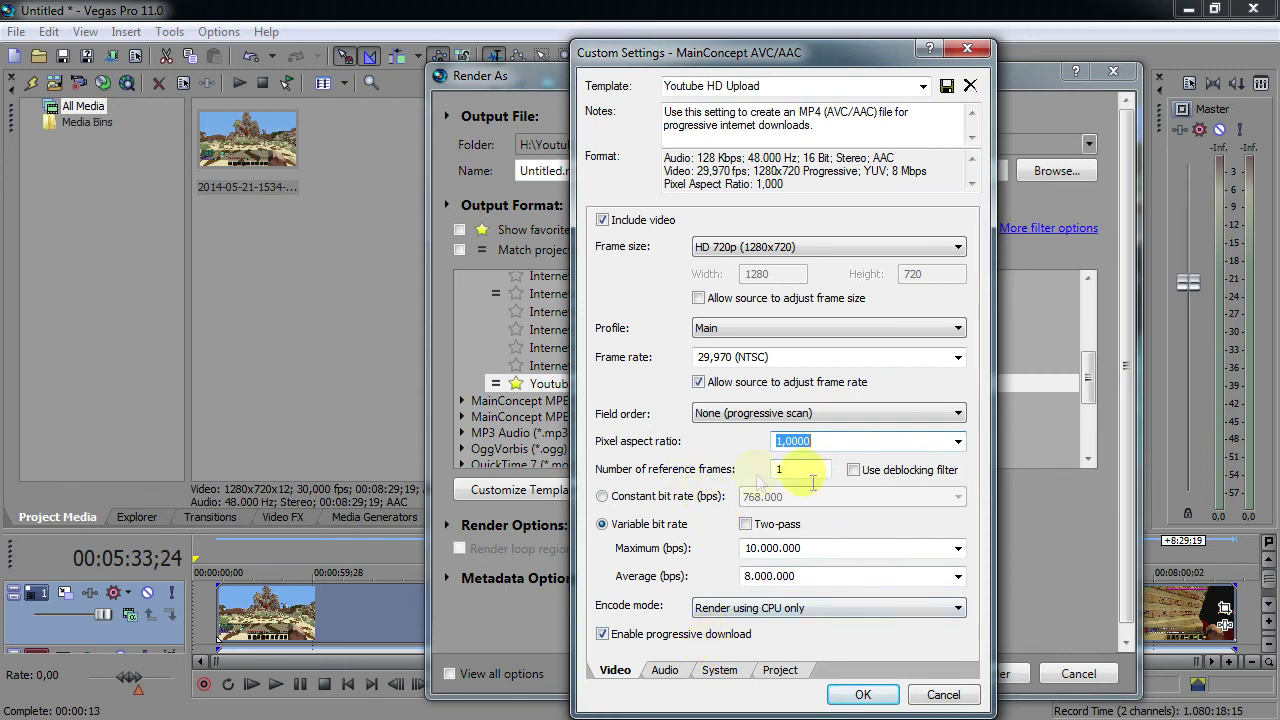
pyautogui.click(664, 669)
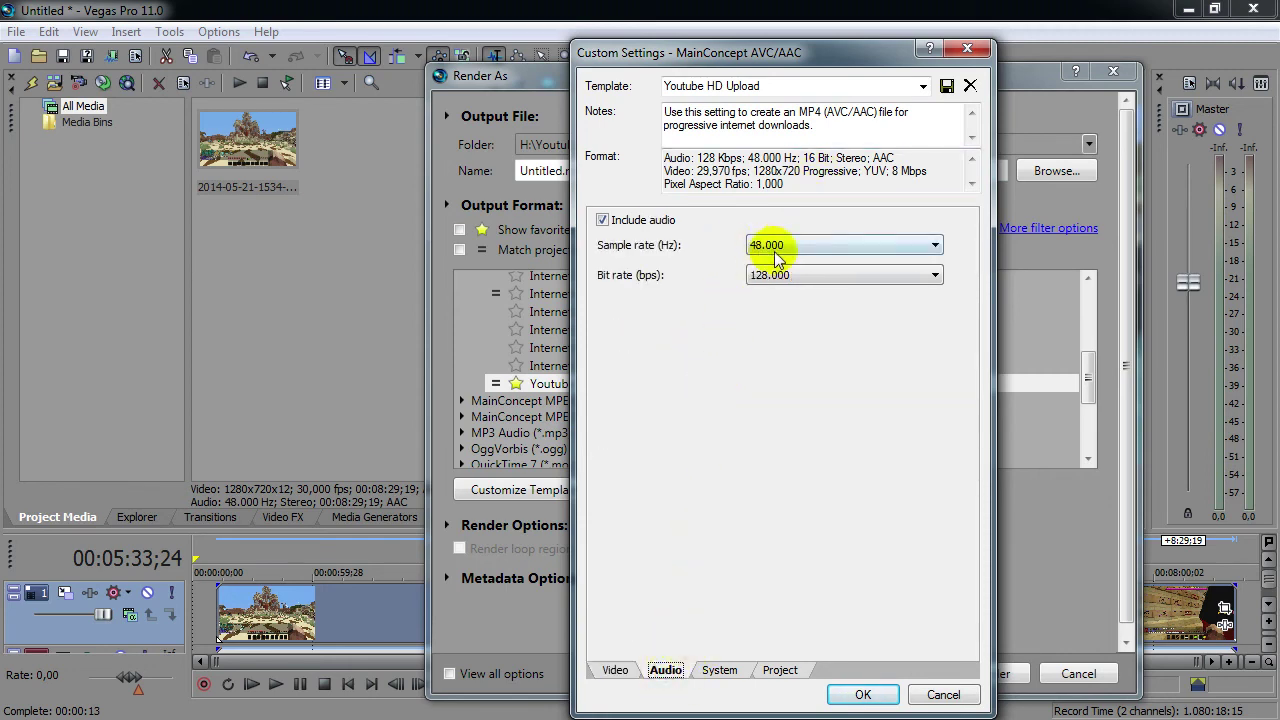
# Set the audio to 48,000 Hz sample rate and 128.000 bps bit rate.
pyautogui.click(793, 250)
pyautogui.click(765, 368)
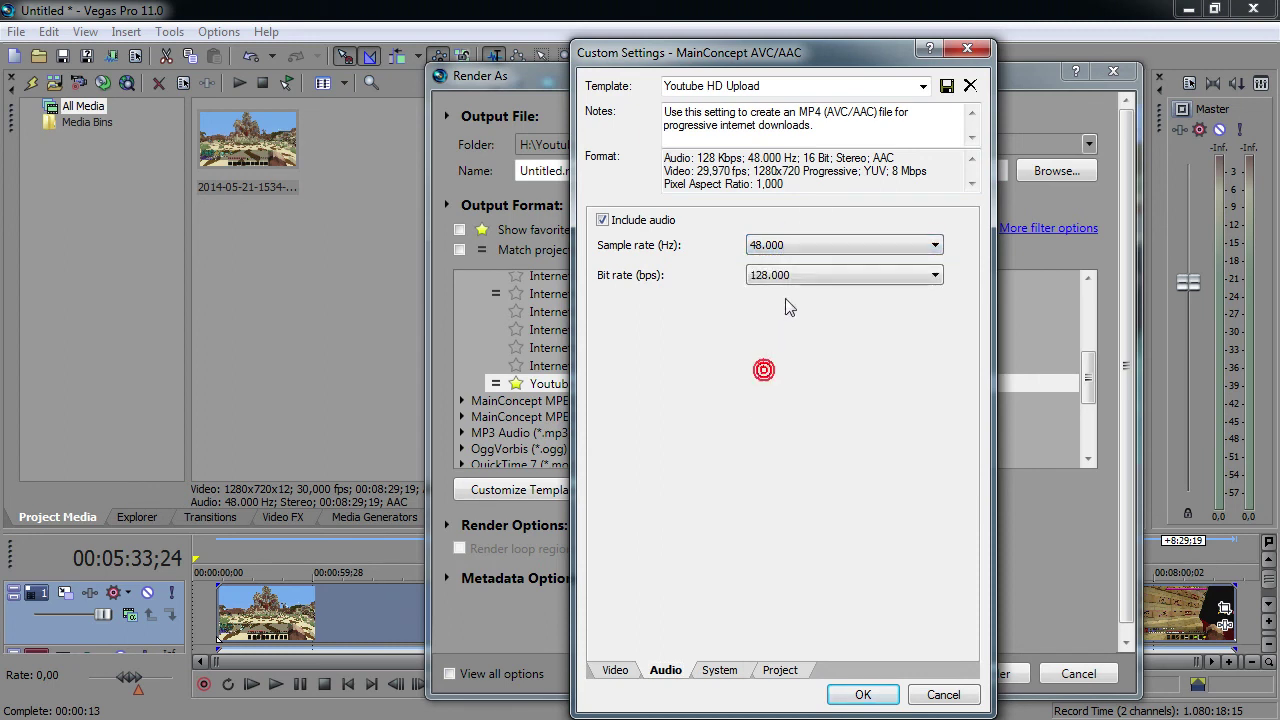
pyautogui.click(800, 275)
pyautogui.click(777, 528)
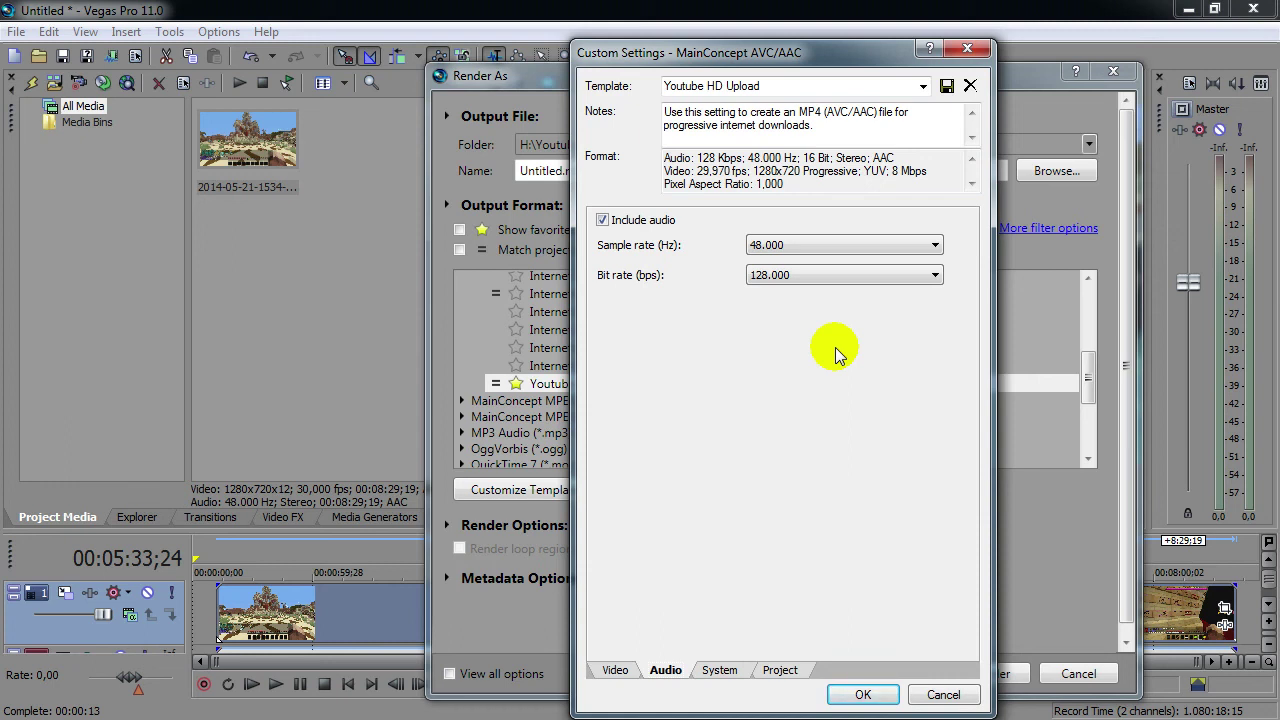
pyautogui.scroll(1, 838, 355)
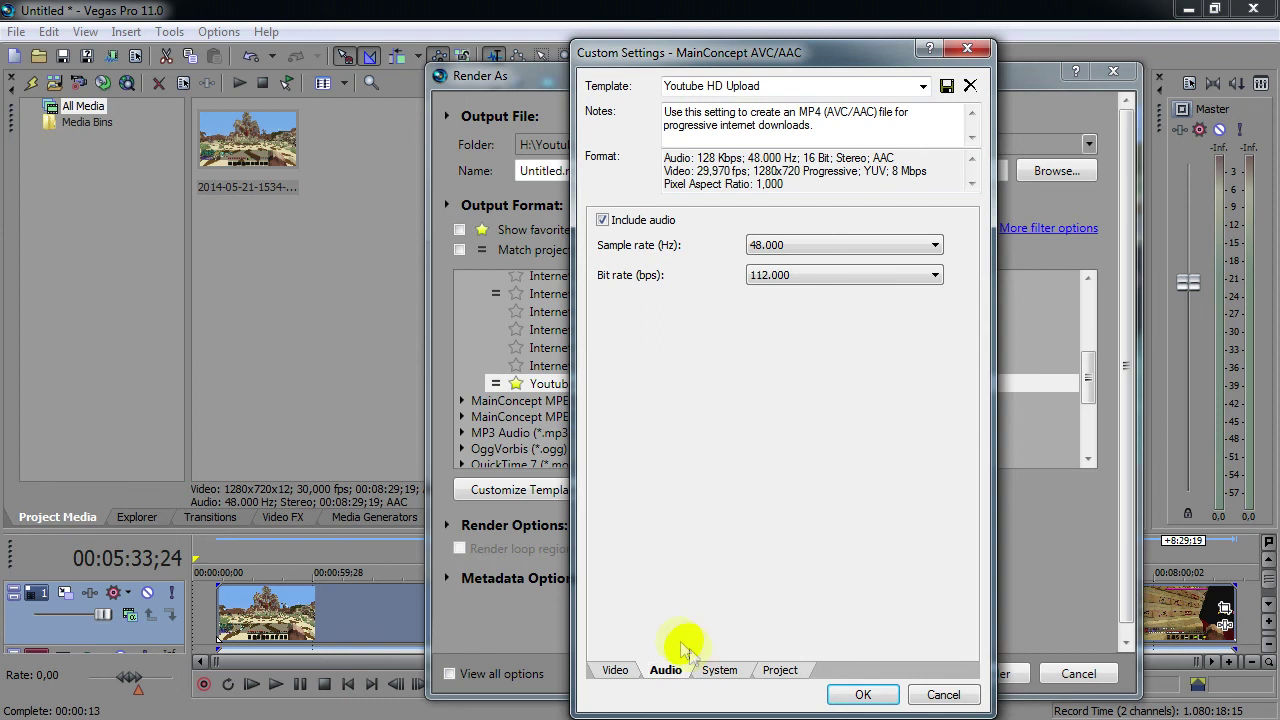
pyautogui.click(718, 676)
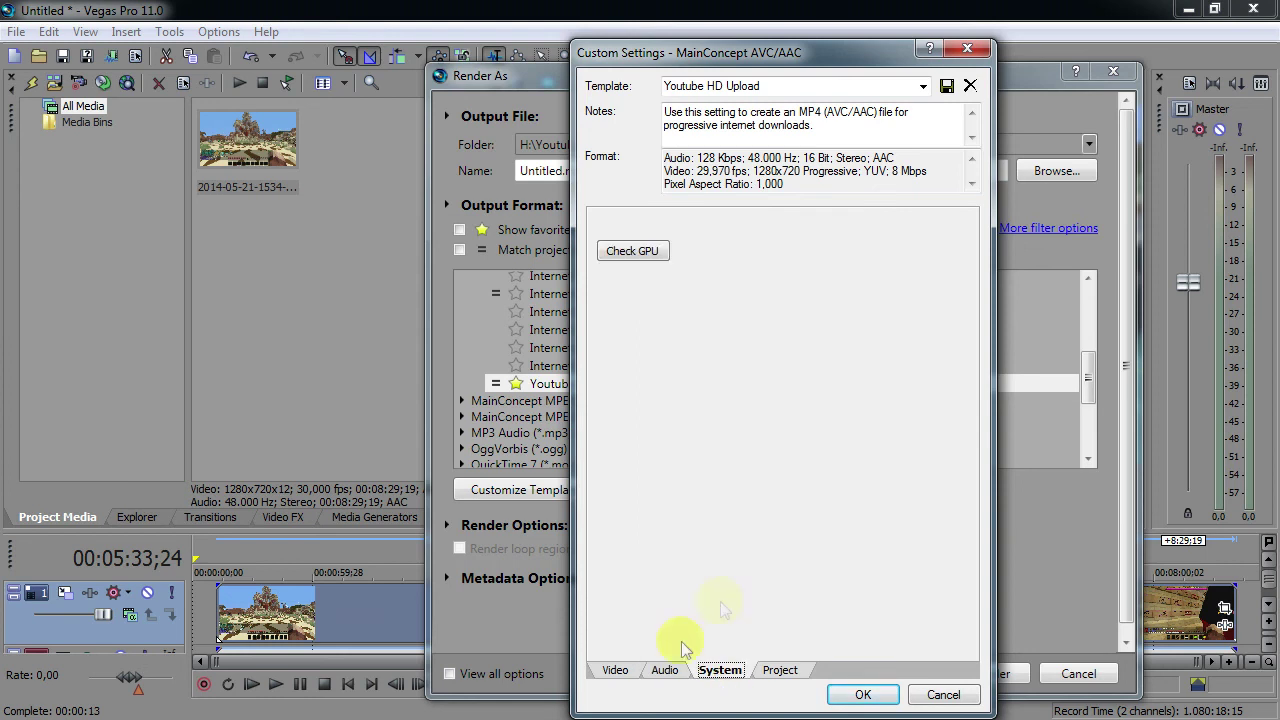
pyautogui.click(665, 672)
pyautogui.click(855, 278)
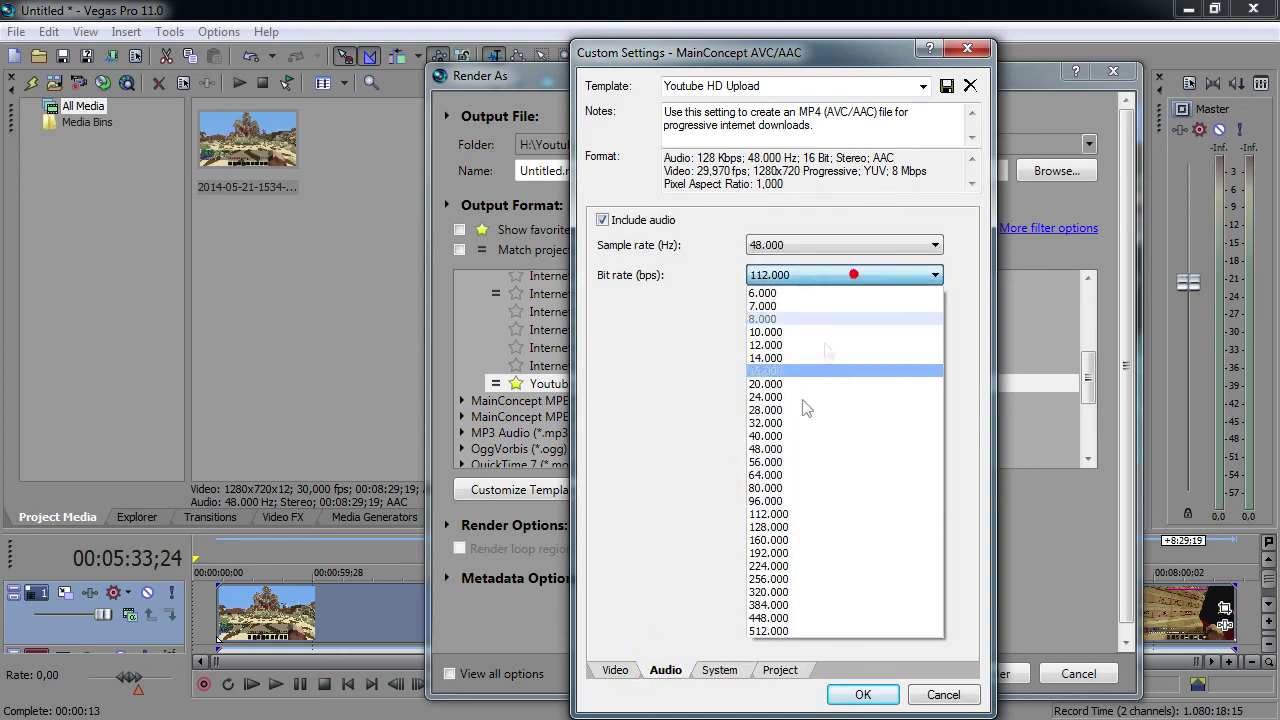
pyautogui.click(781, 525)
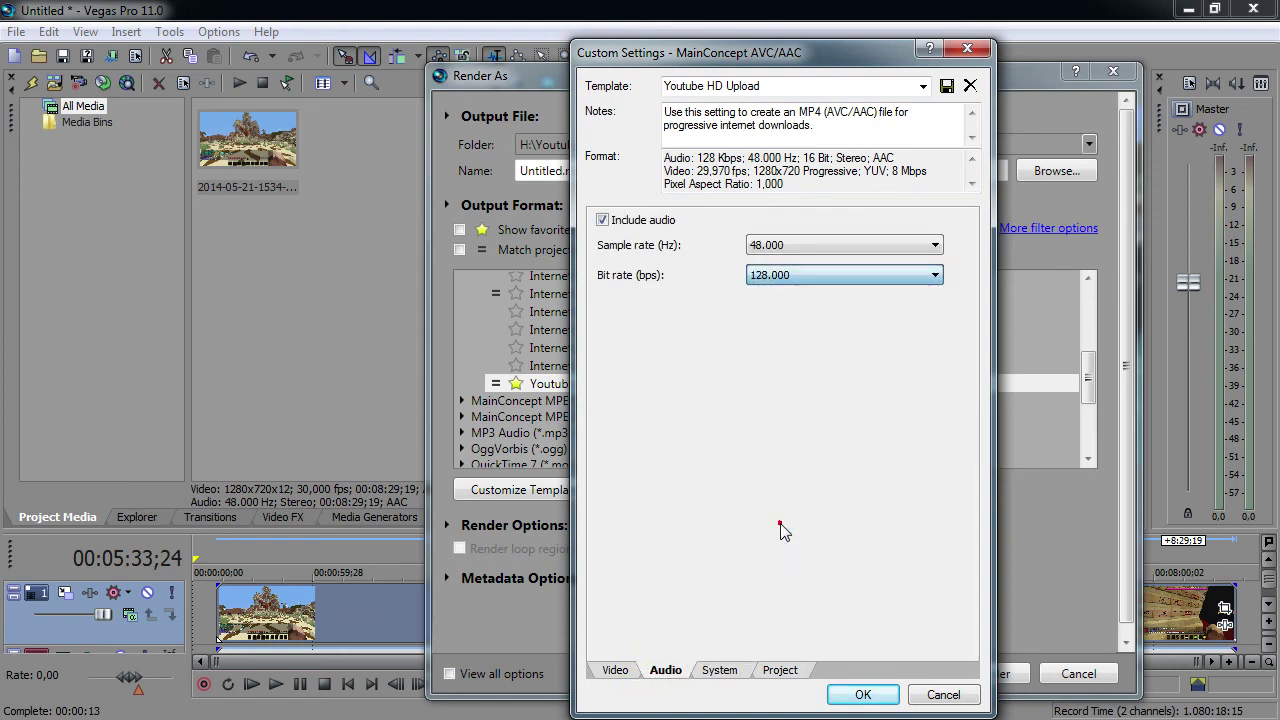
# Set video rendering quality to Best on the Project page and apply the template.
pyautogui.click(720, 673)
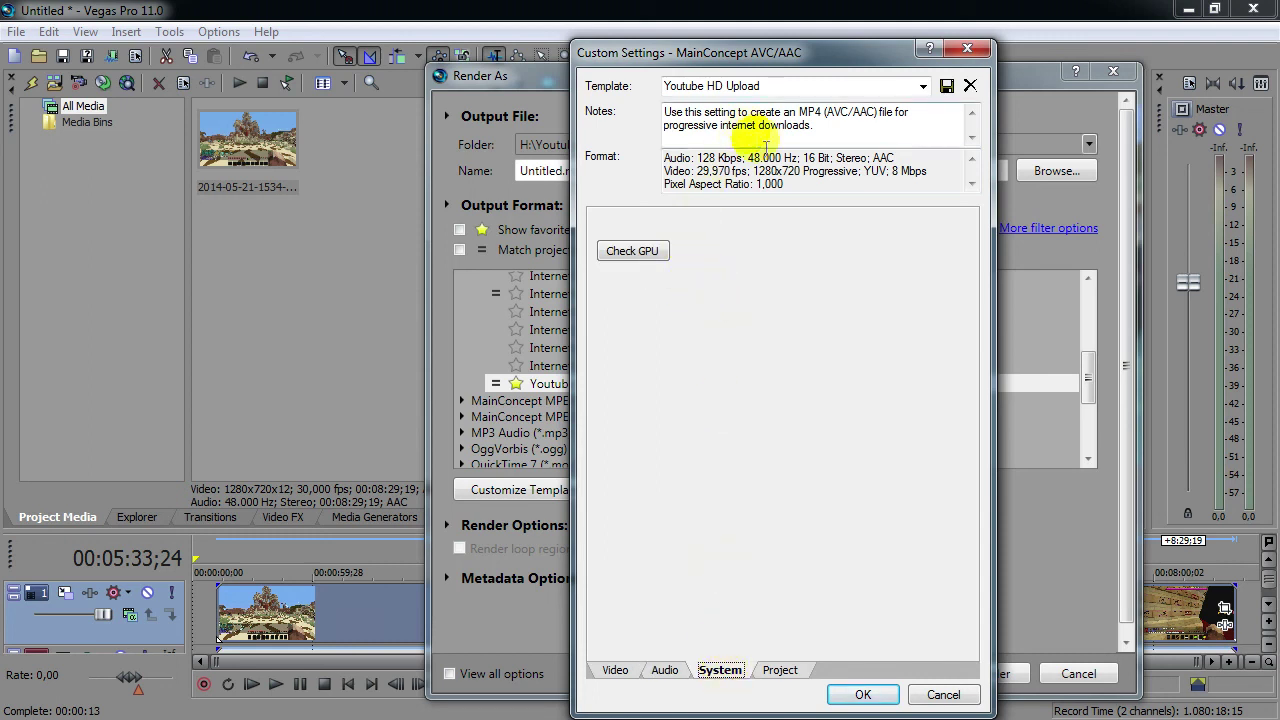
pyautogui.click(780, 669)
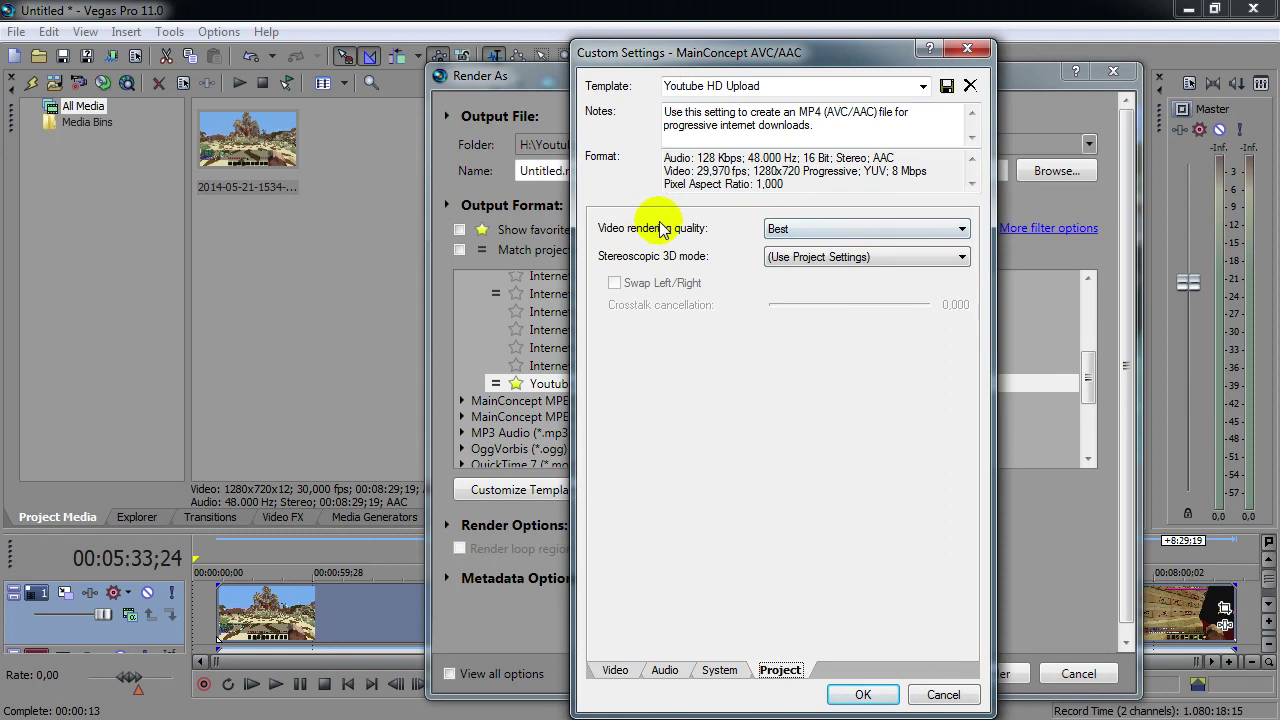
pyautogui.click(810, 229)
pyautogui.click(775, 297)
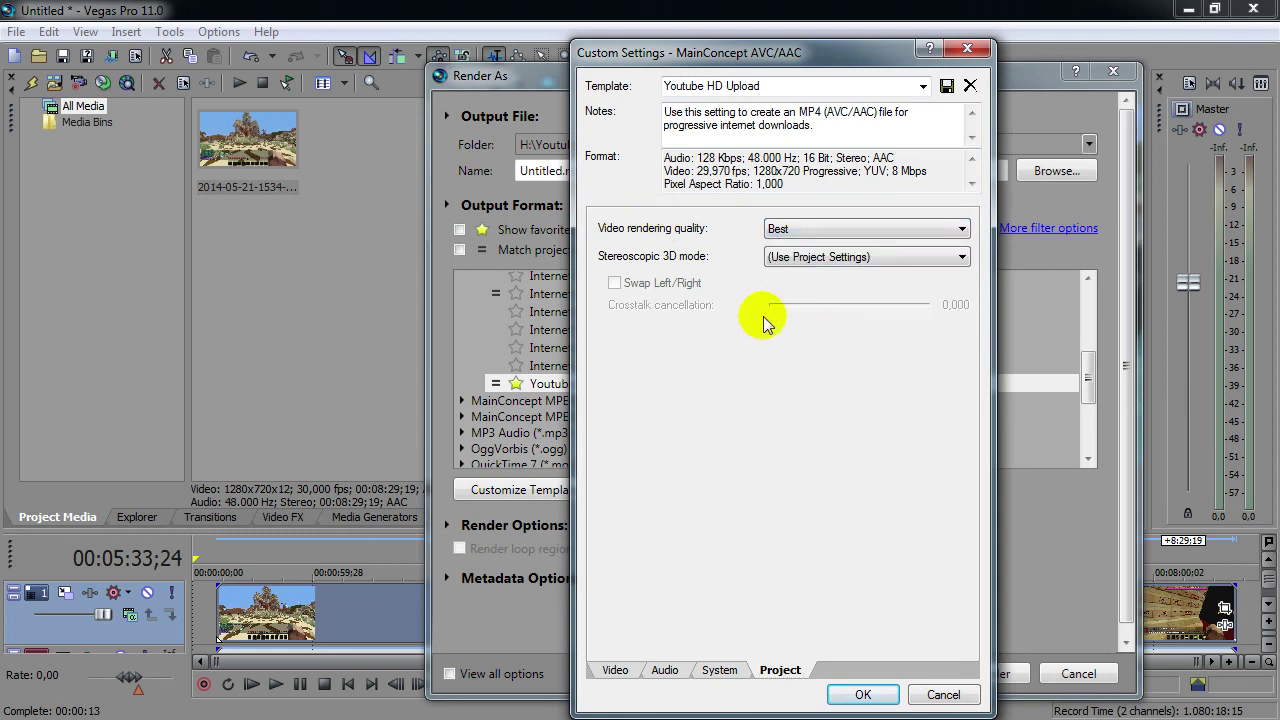
pyautogui.click(806, 229)
pyautogui.click(810, 245)
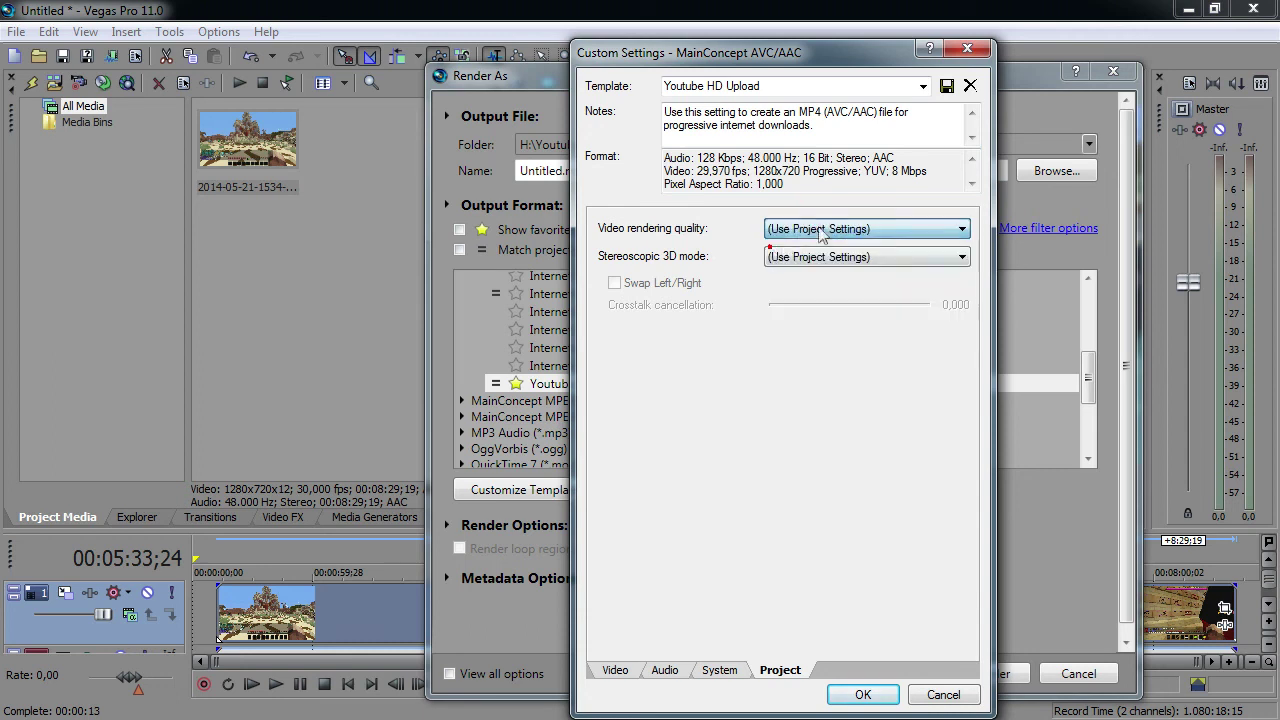
pyautogui.click(825, 231)
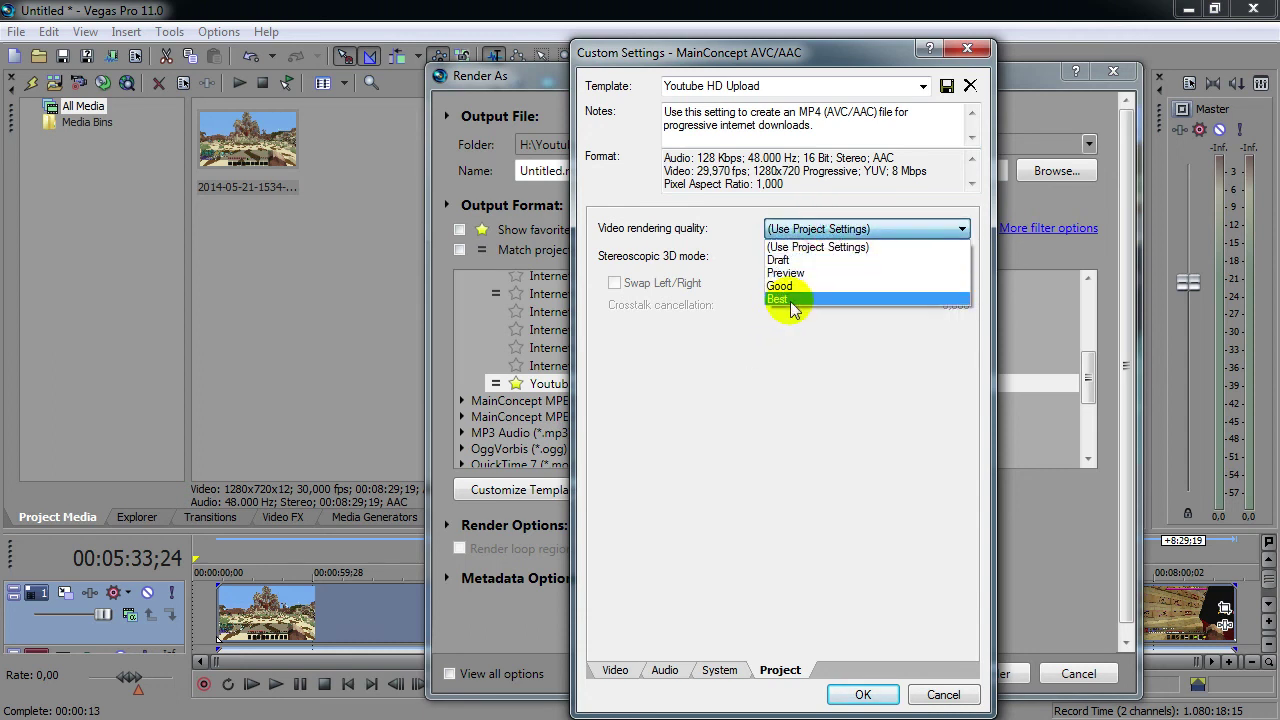
pyautogui.click(793, 299)
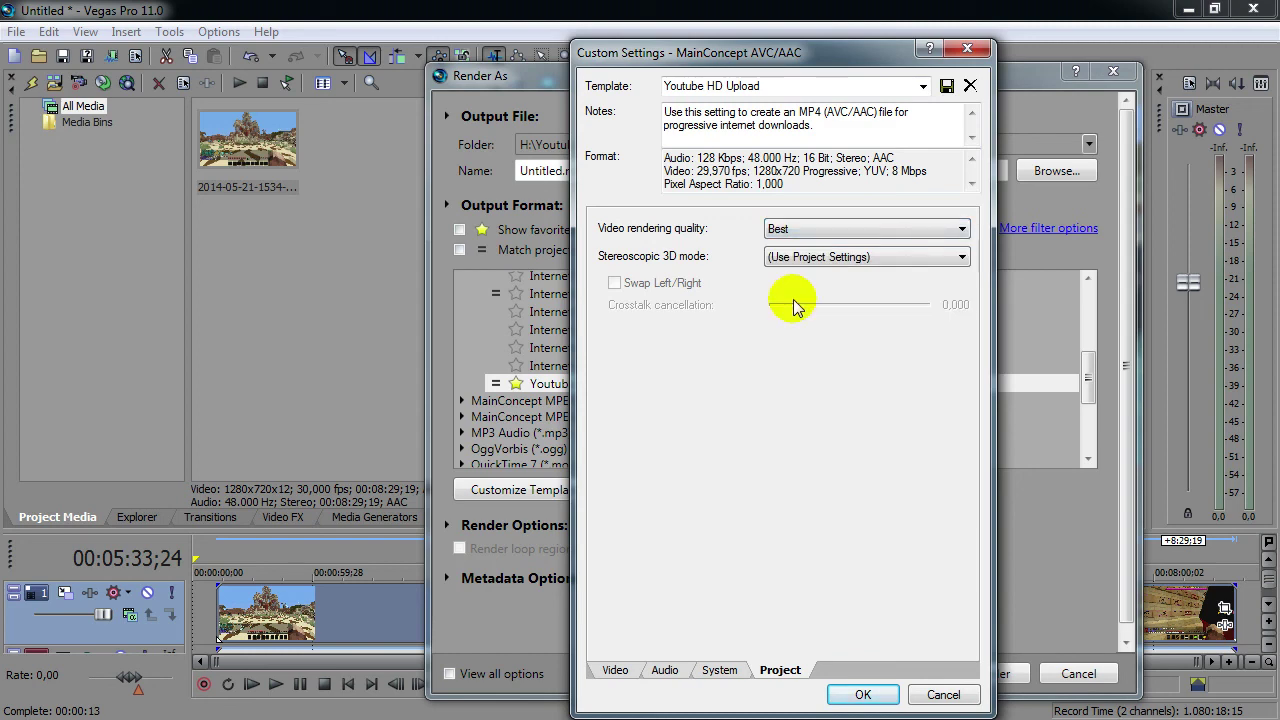
pyautogui.click(858, 693)
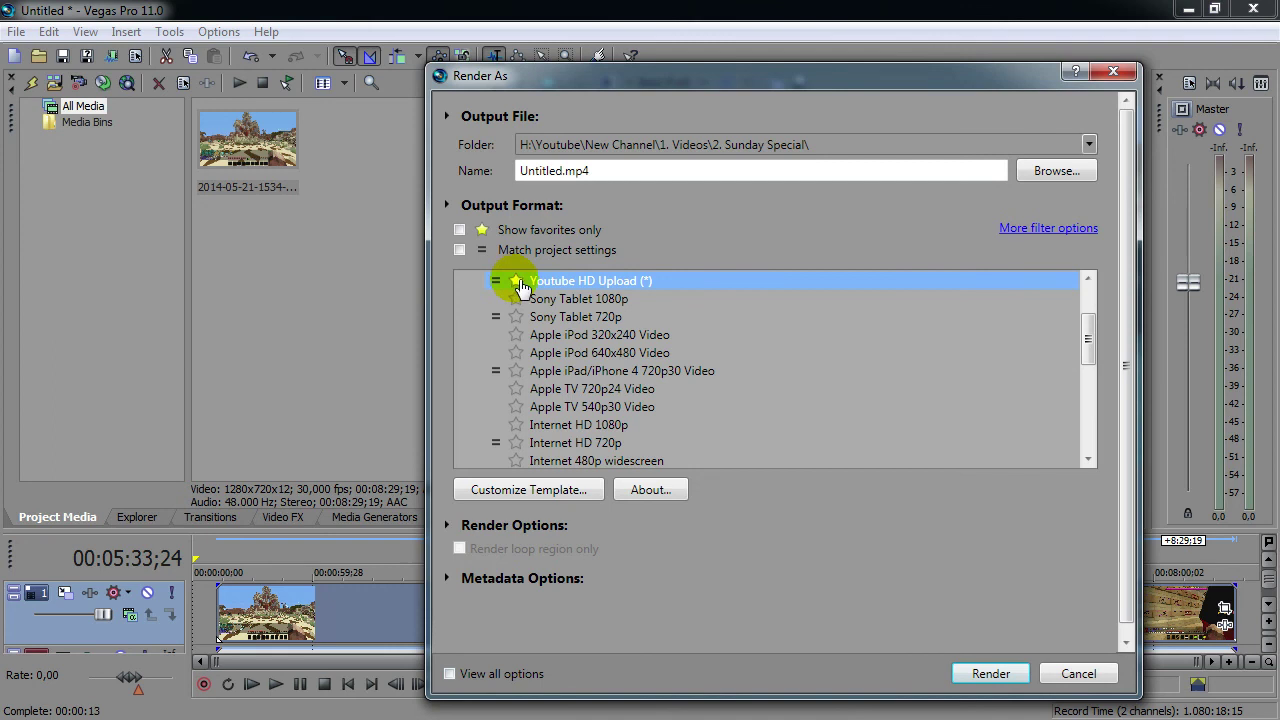
# Star the Youtube HD Upload template as a favourite and list only favourite templates.
pyautogui.click(517, 283)
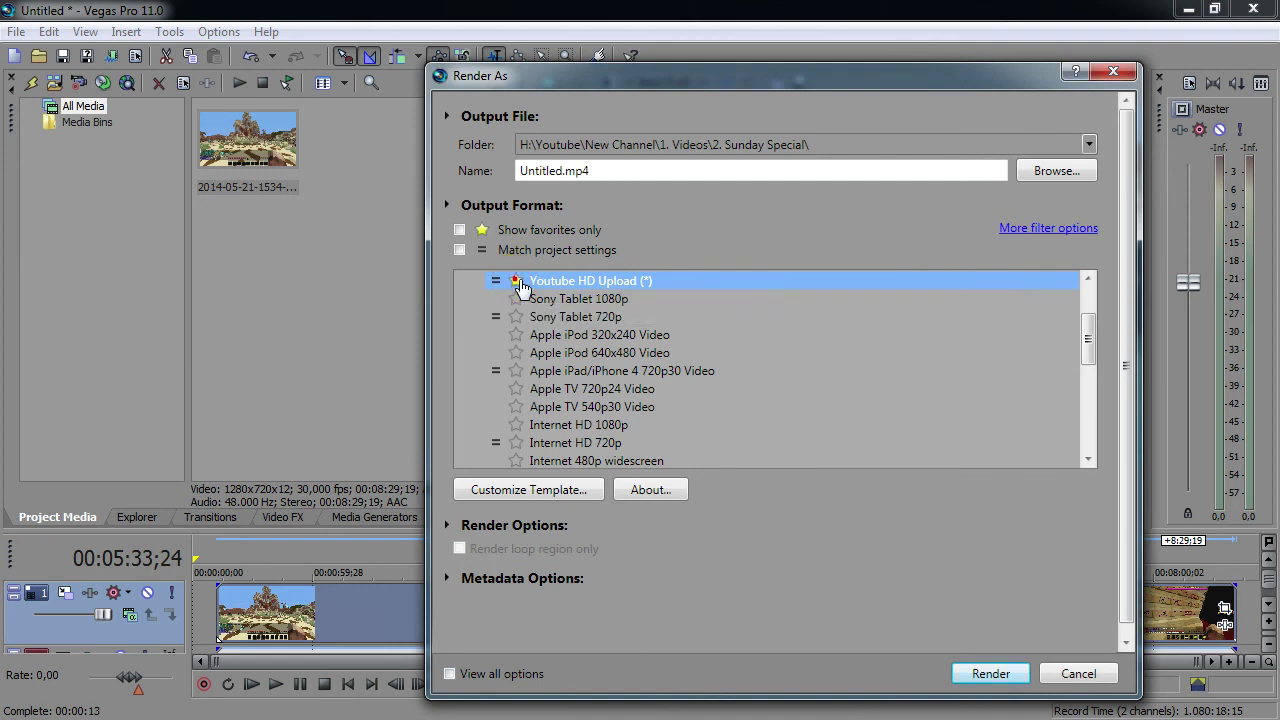
pyautogui.click(460, 231)
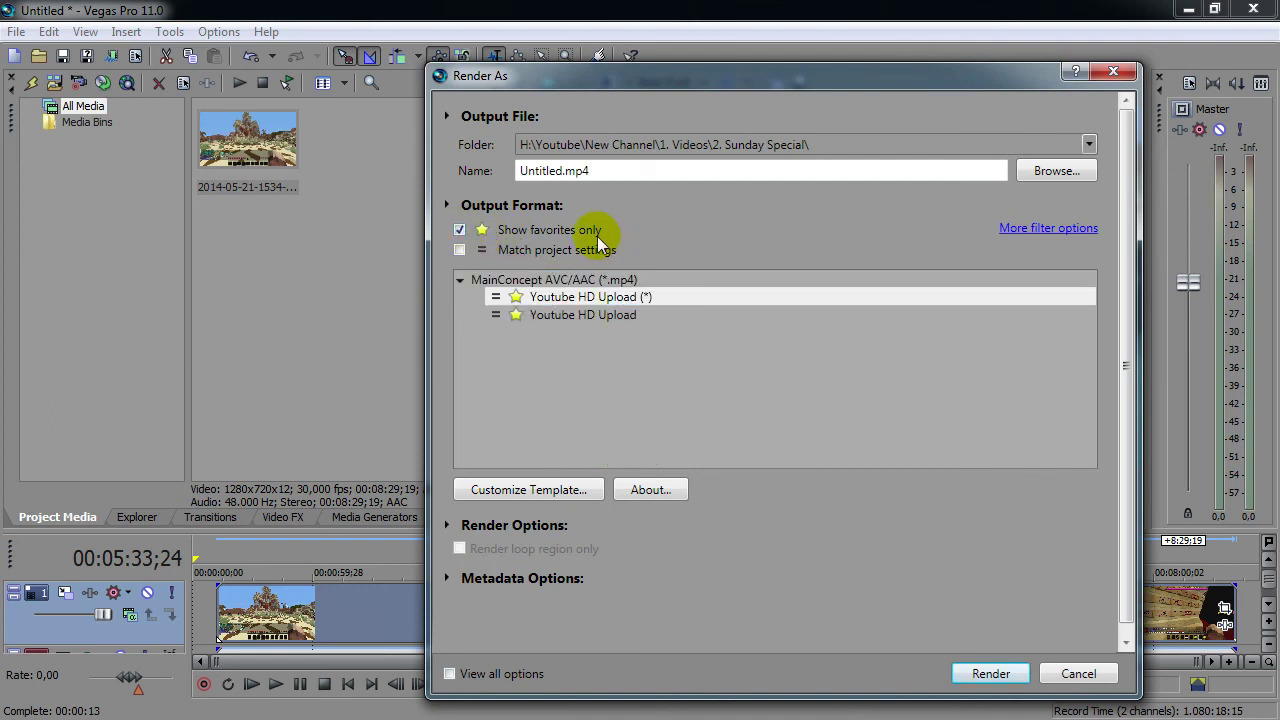
pyautogui.click(615, 316)
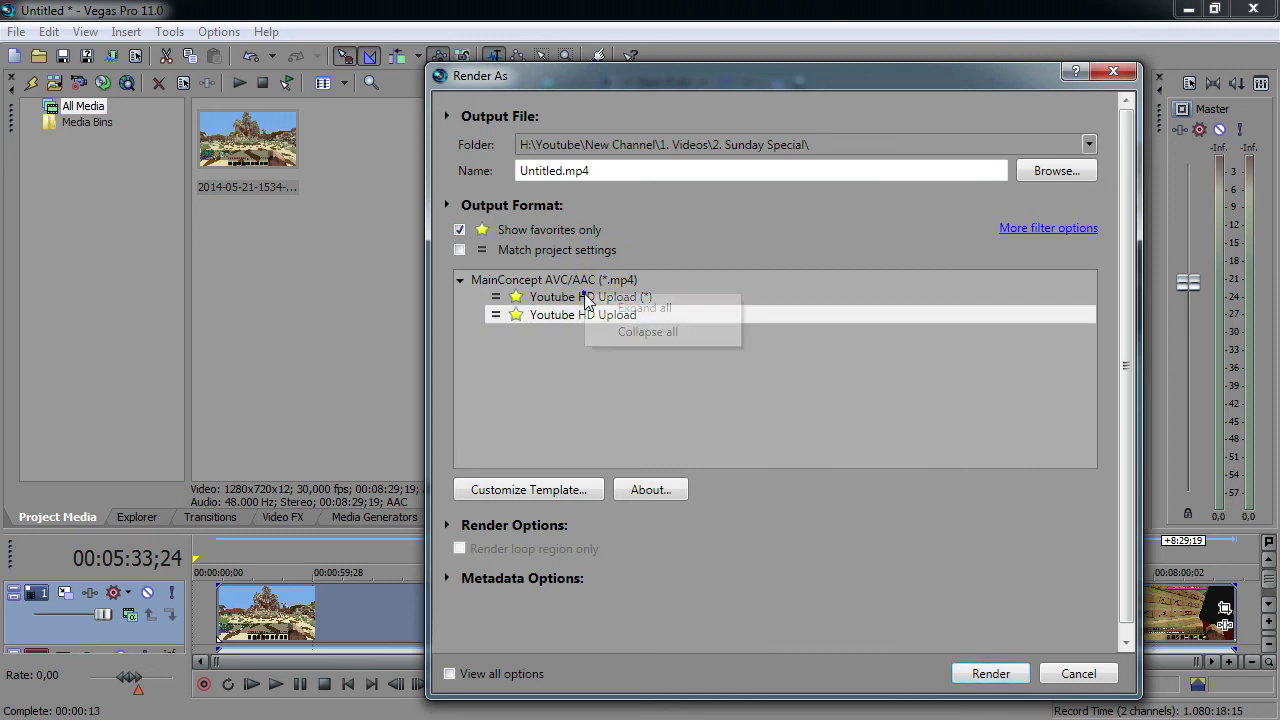
pyautogui.click(566, 298)
# Select the saved Youtube HD Upload template, then cancel Render As without rendering.
pyautogui.rightClick(566, 298)
pyautogui.click(501, 297)
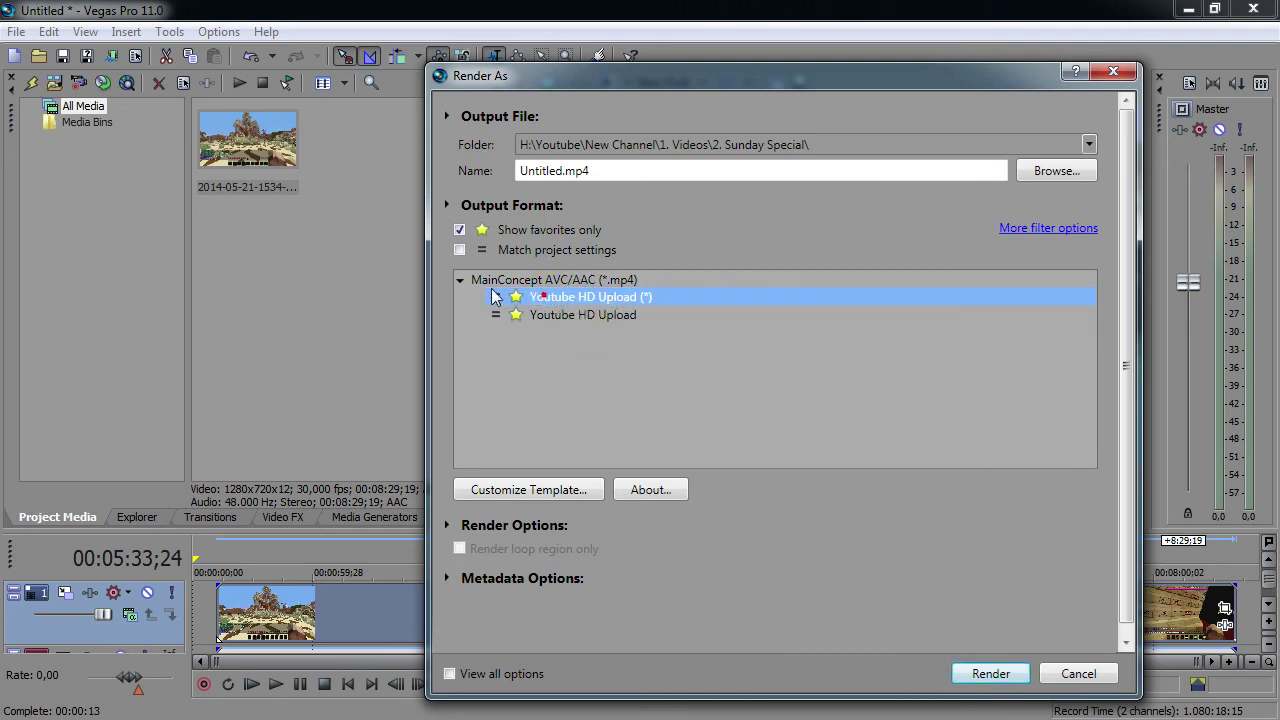
pyautogui.click(546, 316)
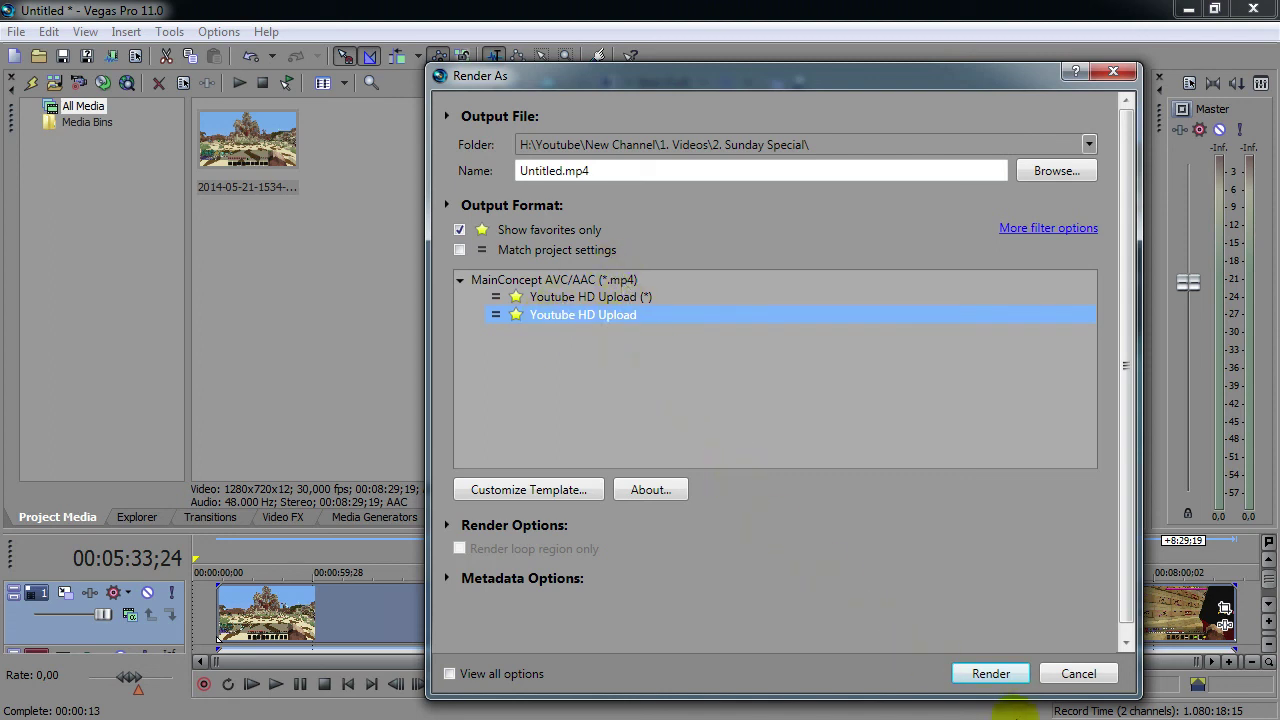
pyautogui.click(1078, 674)
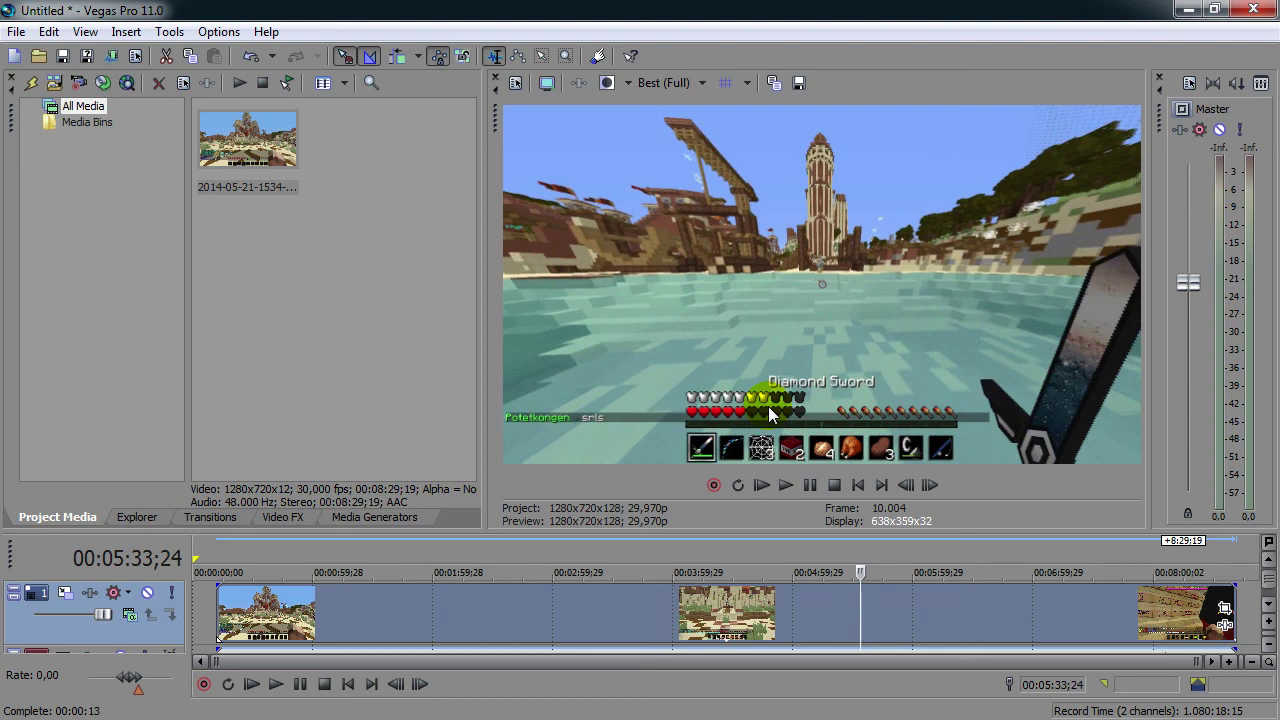
# Delete the gameplay video clip from the timeline, leaving the track empty.
pyautogui.click(588, 622)
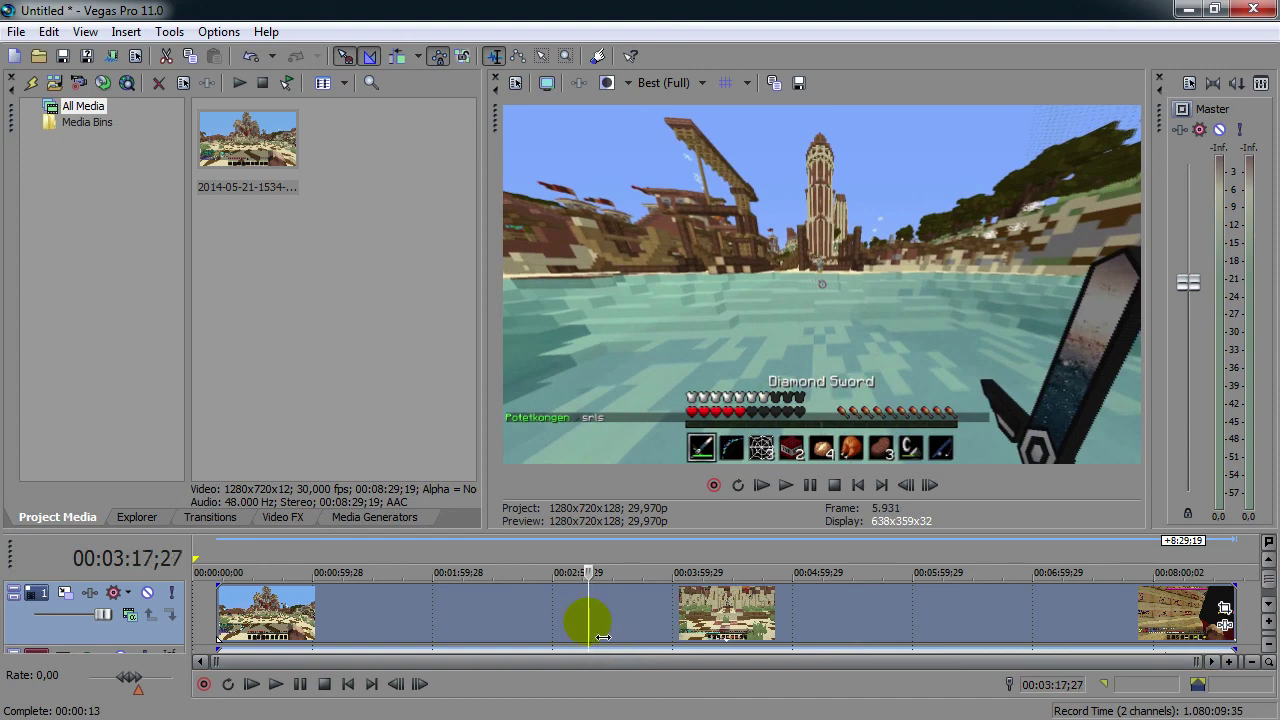
pyautogui.press('Delete')
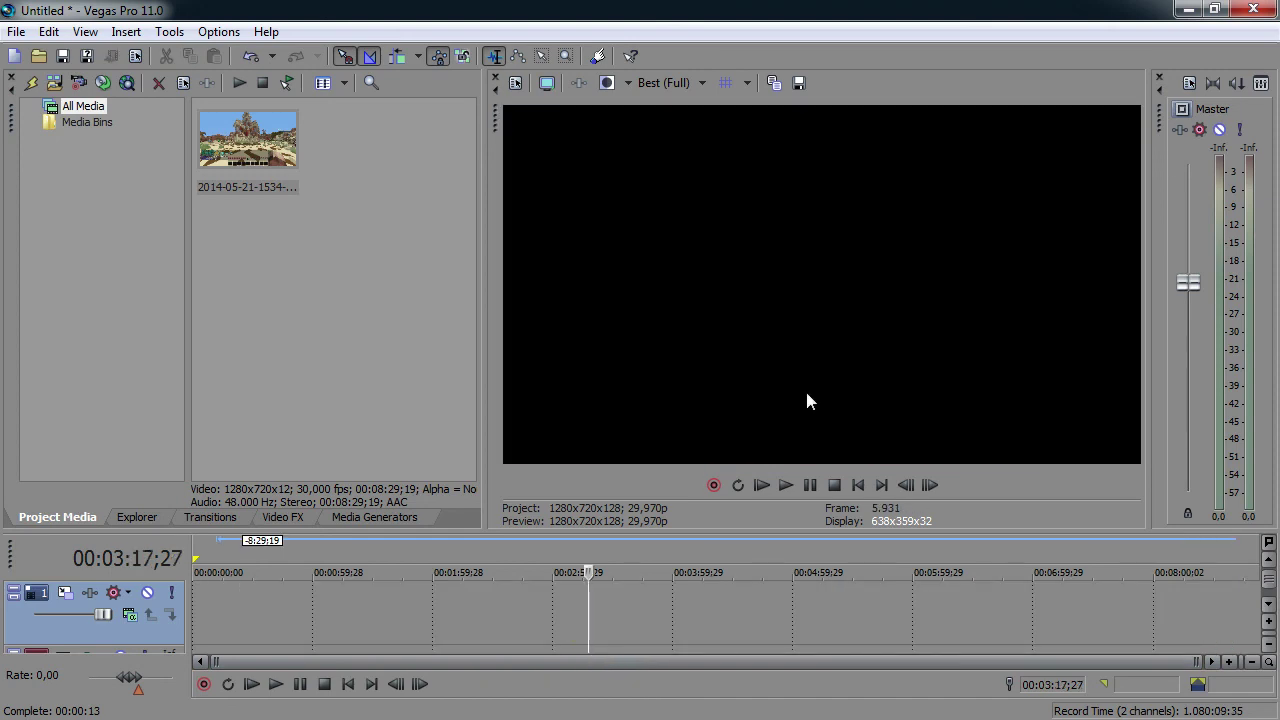